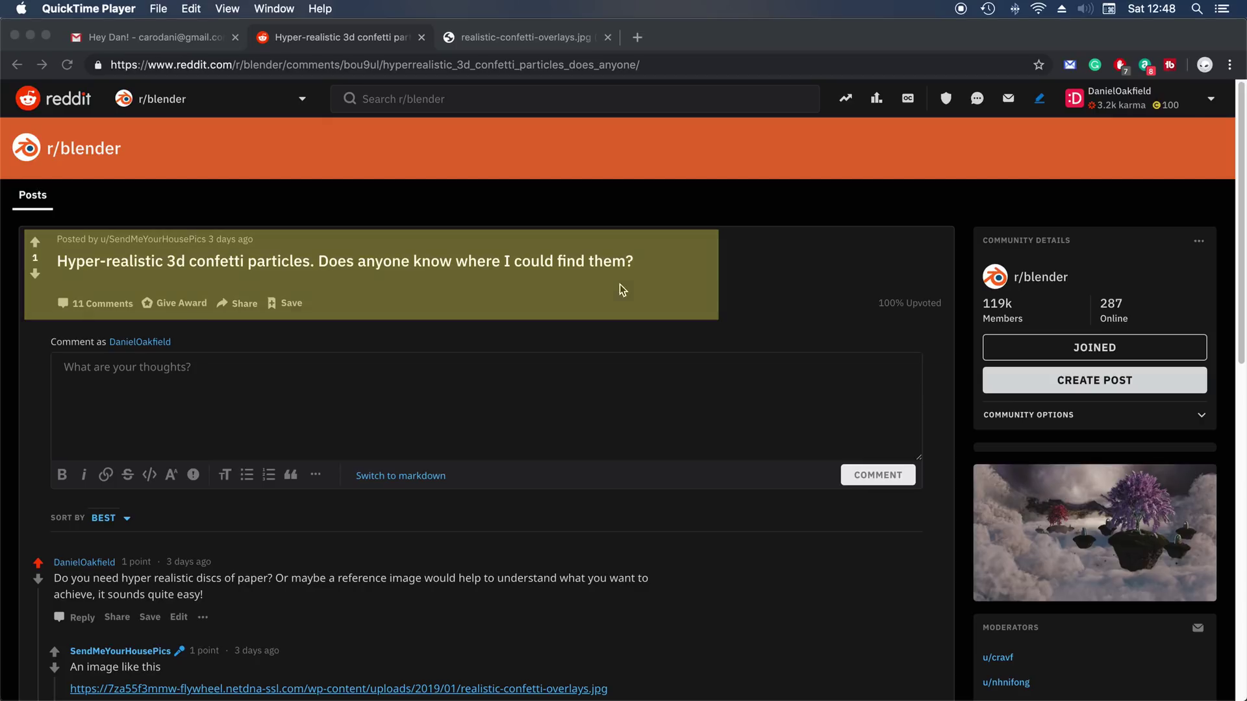
Step: Read through the confetti question's comments and view the realistic-confetti-overlays.jpg reference image
{"action": "scroll", "coordinate": [409, 501], "scroll_direction": "down", "scroll_amount": 5}
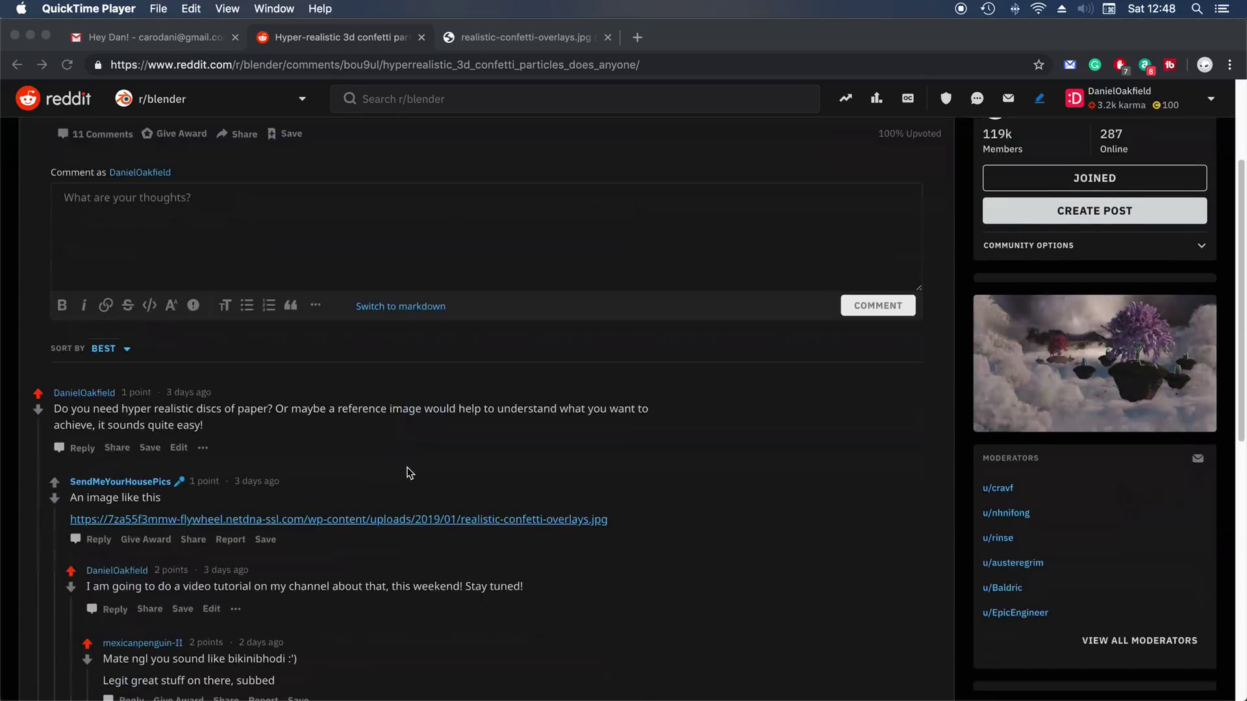
{"action": "left_click", "coordinate": [576, 49]}
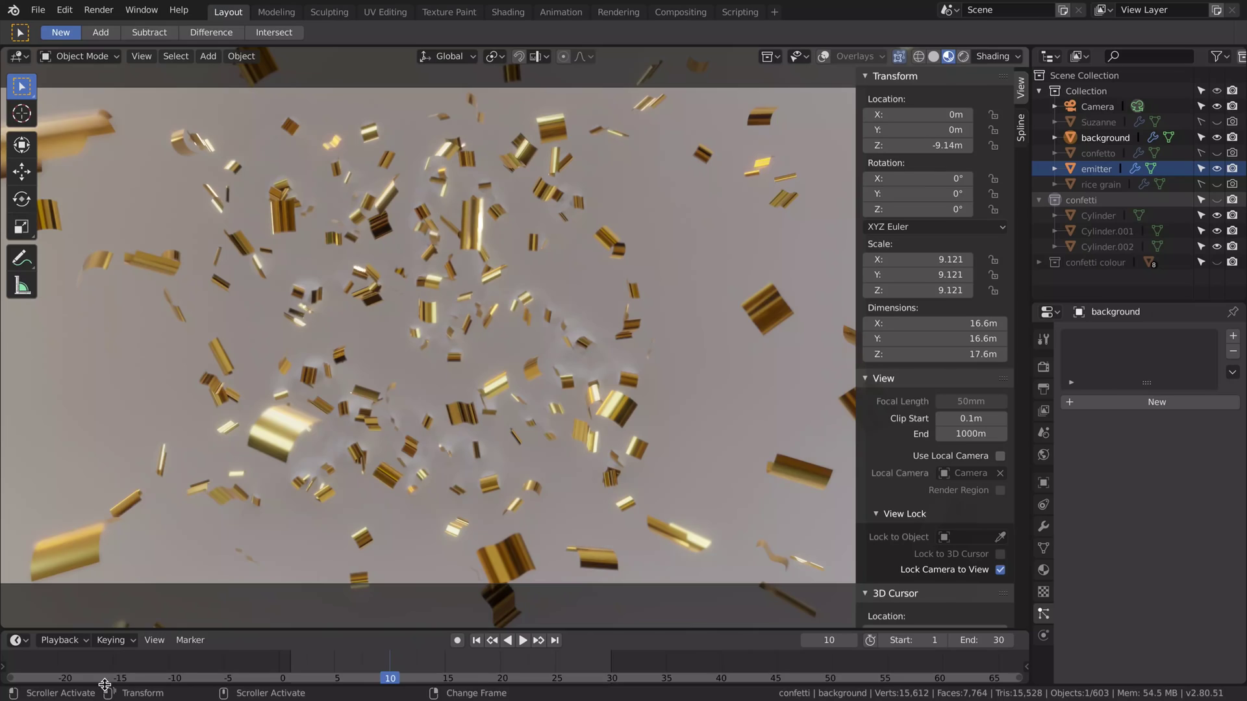
Step: Switch to Blender and examine the falling gold confetti from several angles while scrubbing between frames 0 and 10
{"action": "mouse_move", "coordinate": [435, 667]}
{"action": "left_mouse_down"}
{"action": "mouse_move", "coordinate": [342, 668]}
{"action": "mouse_move", "coordinate": [453, 667]}
{"action": "mouse_move", "coordinate": [298, 668]}
{"action": "mouse_move", "coordinate": [443, 669]}
{"action": "left_mouse_up"}
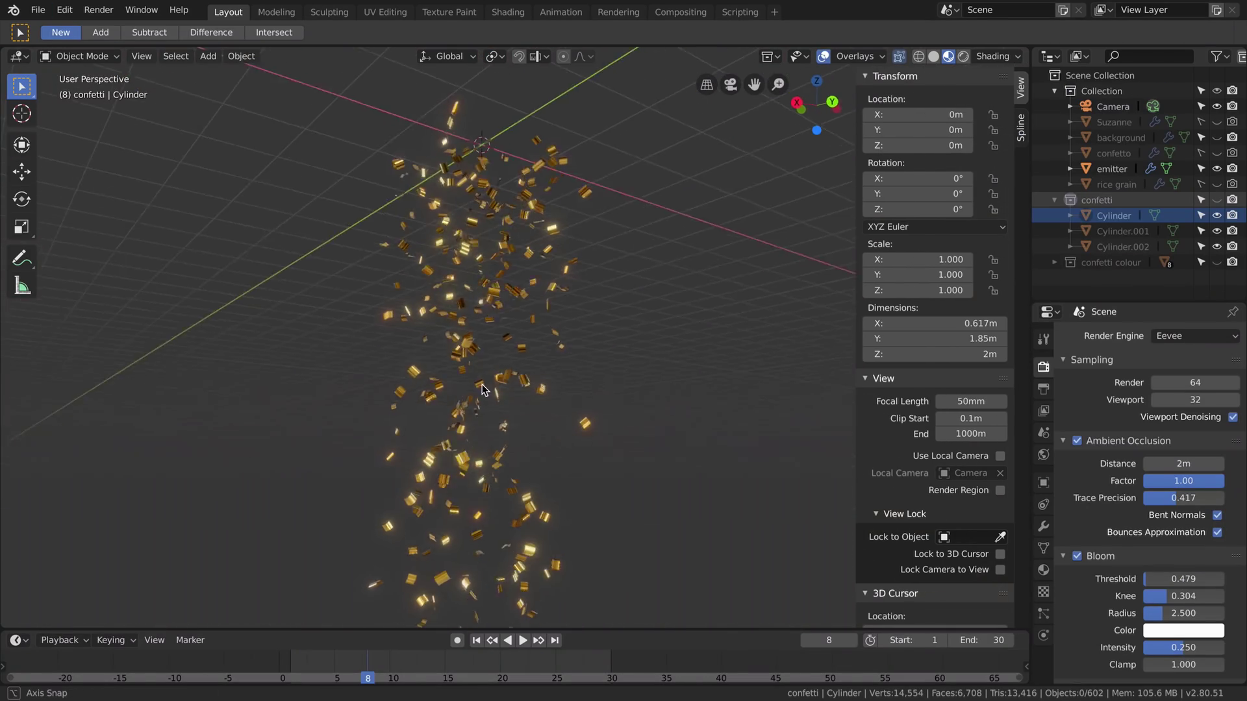
{"action": "middle_click_drag", "start_coordinate": [482, 390], "coordinate": [486, 168]}
{"action": "middle_click_drag", "start_coordinate": [531, 404], "coordinate": [563, 363]}
{"action": "middle_click_drag", "start_coordinate": [403, 569], "coordinate": [362, 682]}
{"action": "right_click_drag", "start_coordinate": [362, 682], "coordinate": [271, 676]}
{"action": "middle_click_drag", "start_coordinate": [495, 279], "coordinate": [478, 306]}
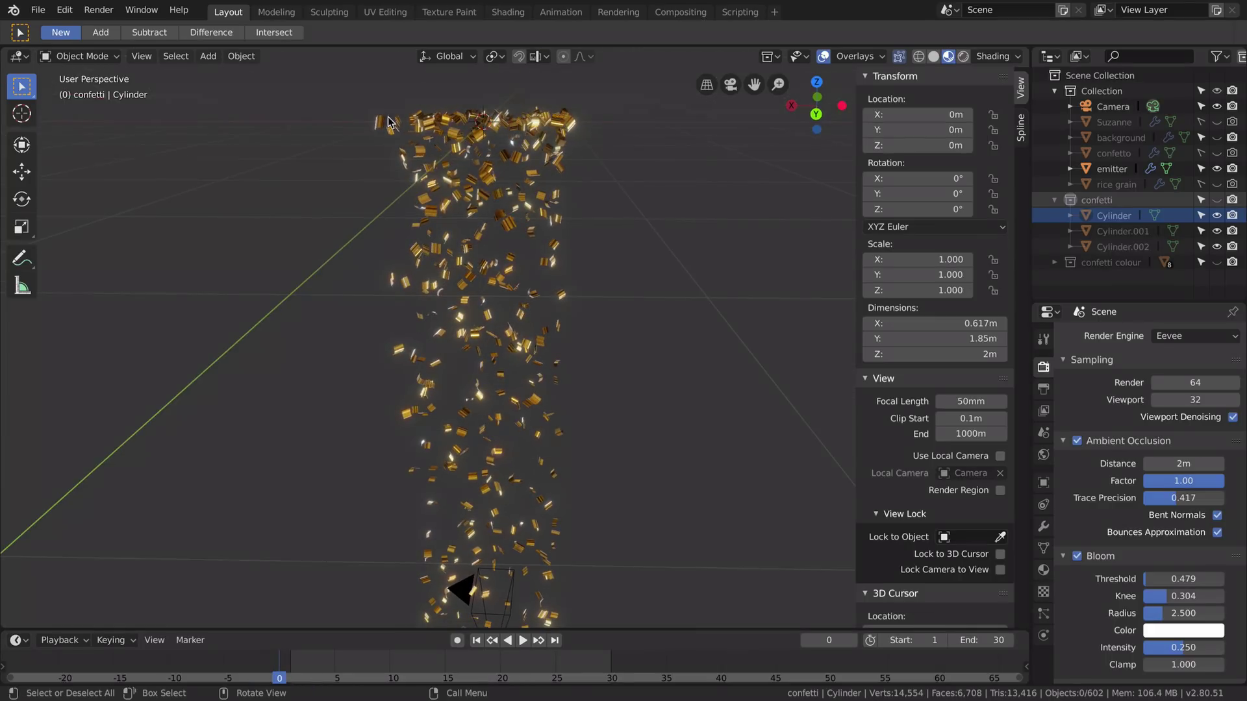
{"action": "mouse_move", "coordinate": [388, 122]}
{"action": "middle_mouse_down"}
{"action": "mouse_move", "coordinate": [404, 120]}
{"action": "mouse_move", "coordinate": [388, 121]}
{"action": "middle_mouse_up"}
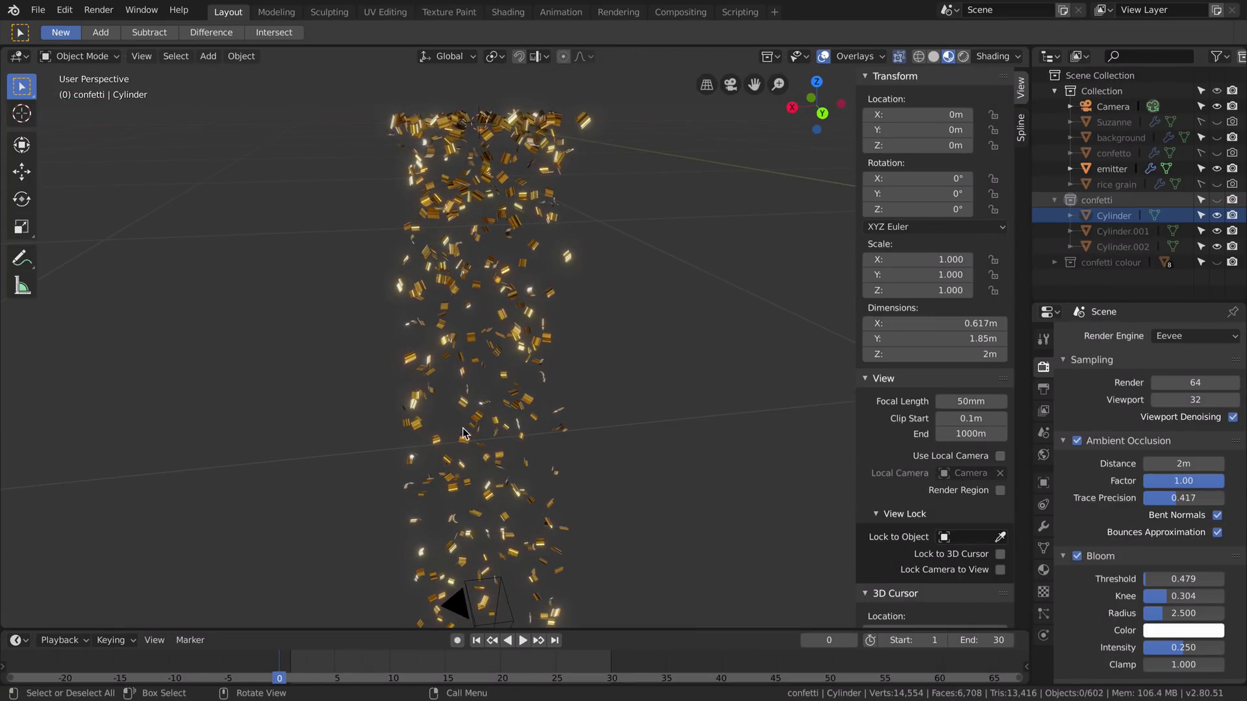
{"action": "left_click_drag", "start_coordinate": [280, 676], "coordinate": [389, 673]}
{"action": "middle_click_drag", "start_coordinate": [482, 389], "coordinate": [621, 291]}
Step: Go to frame 20 in the camera view and enable Lock Camera to View to adjust the camera's framing
{"action": "left_click", "coordinate": [732, 84]}
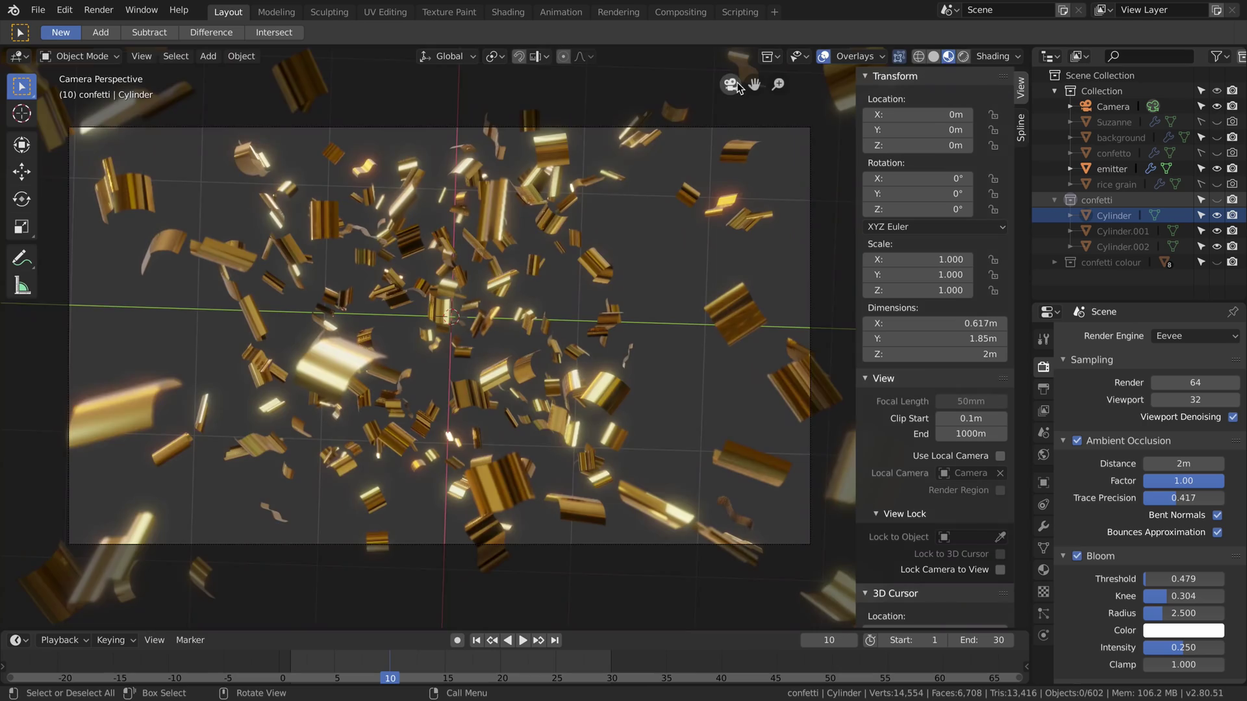
{"action": "left_click_drag", "start_coordinate": [289, 658], "coordinate": [501, 659]}
{"action": "left_click", "coordinate": [999, 570]}
{"action": "mouse_move", "coordinate": [578, 426]}
{"action": "middle_mouse_down"}
{"action": "mouse_move", "coordinate": [559, 430]}
{"action": "mouse_move", "coordinate": [575, 429]}
{"action": "middle_mouse_up"}
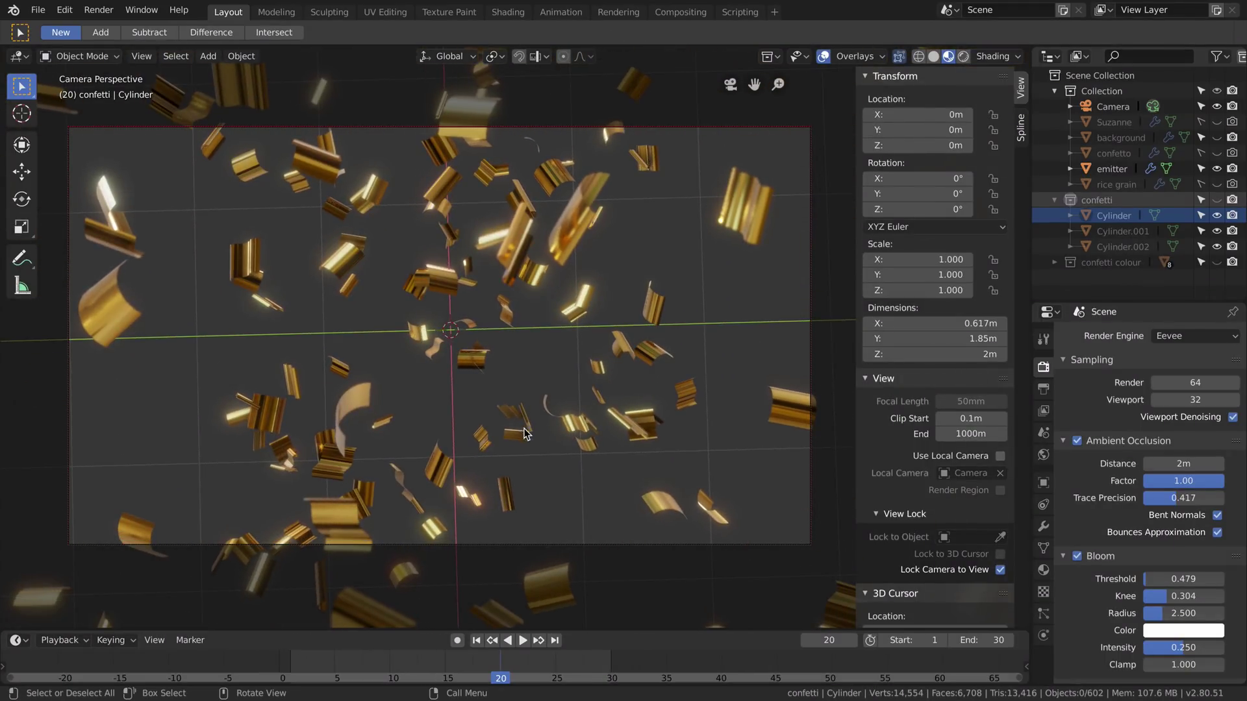
{"action": "middle_click_drag", "start_coordinate": [321, 303], "coordinate": [321, 298]}
{"action": "left_click", "coordinate": [734, 84]}
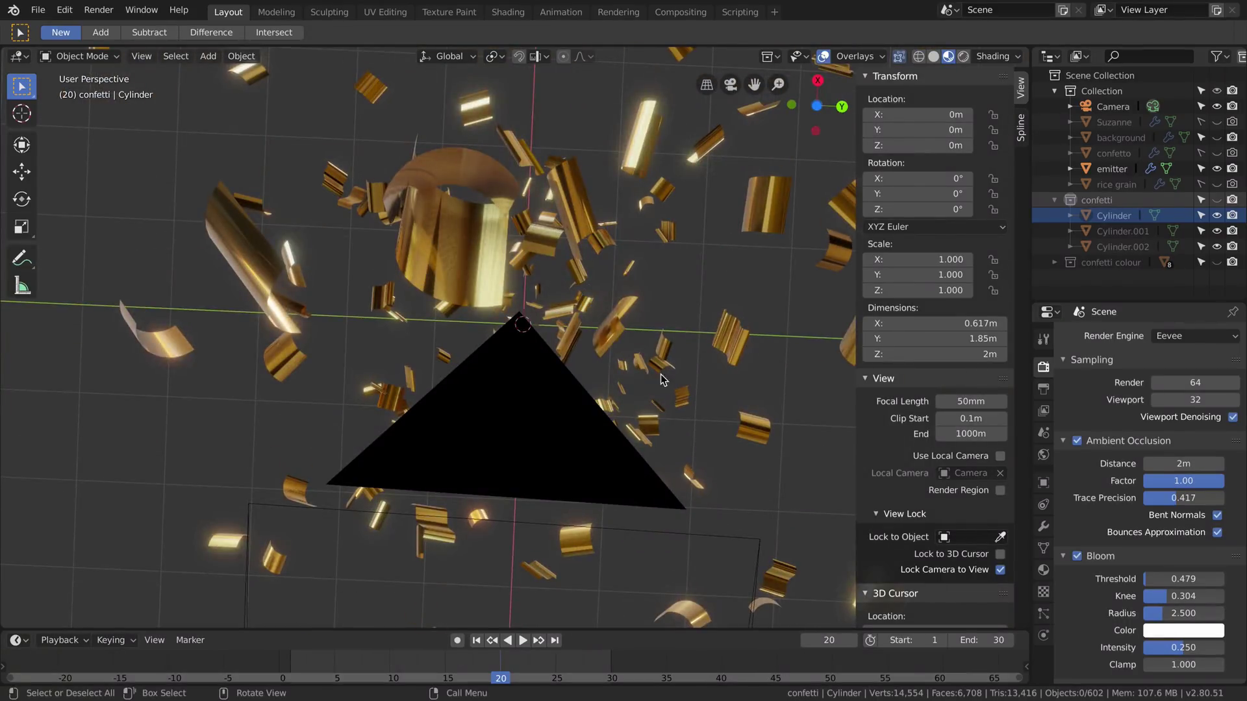
Step: Hide the emitter and show the confetti collection with its three curved pieces
{"action": "middle_click_drag", "start_coordinate": [661, 380], "coordinate": [598, 429]}
{"action": "scroll", "coordinate": [569, 393], "scroll_direction": "down", "scroll_amount": 4}
{"action": "scroll", "coordinate": [582, 383], "scroll_direction": "up", "scroll_amount": 6}
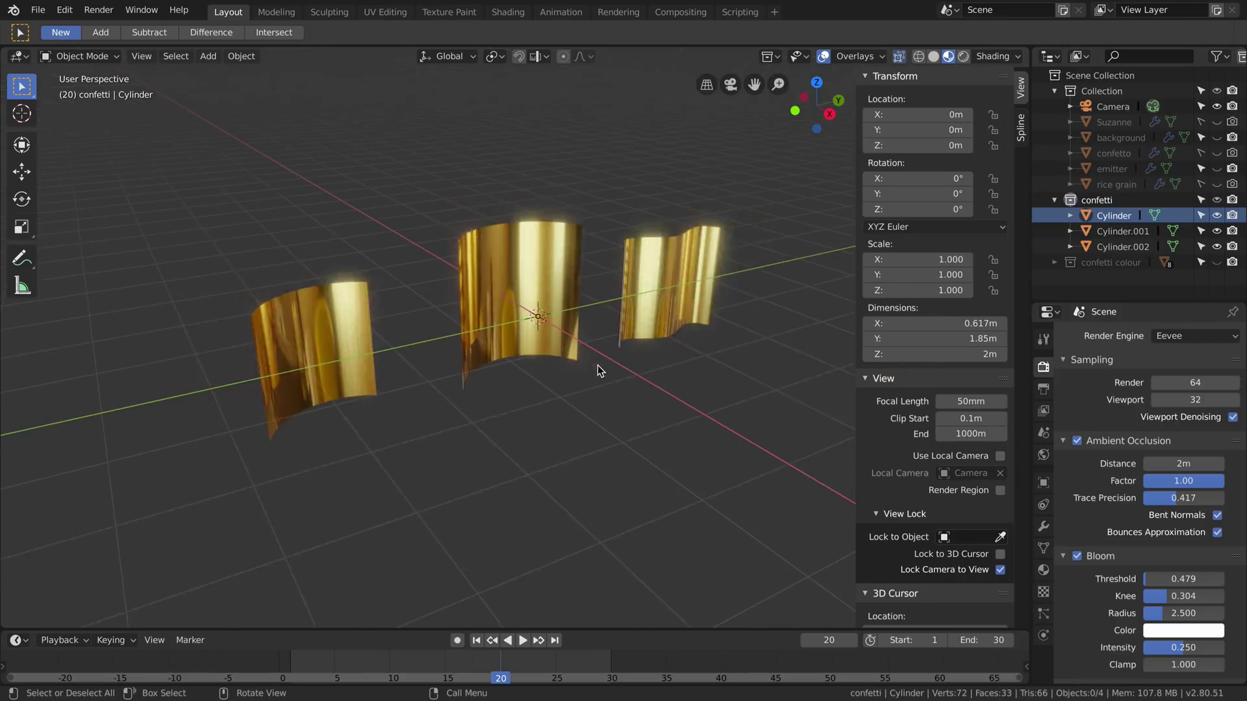
{"action": "middle_click_drag", "start_coordinate": [598, 370], "coordinate": [518, 453]}
{"action": "middle_click_drag", "start_coordinate": [439, 322], "coordinate": [470, 298]}
Step: Add a 32-vertex cylinder with 1 m radius, 2 m depth and cap fill type Nothing to the confetti collection
{"action": "left_click", "coordinate": [208, 56]}
{"action": "mouse_move", "coordinate": [276, 76]}
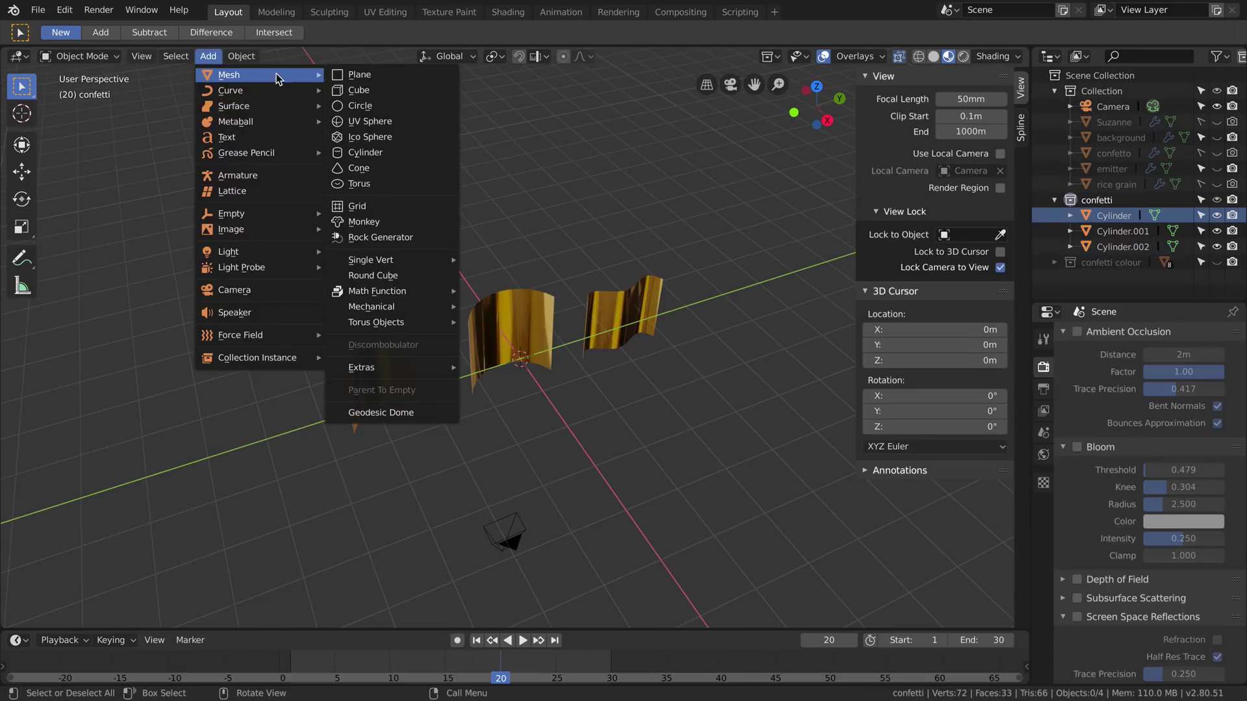
{"action": "left_click", "coordinate": [378, 153]}
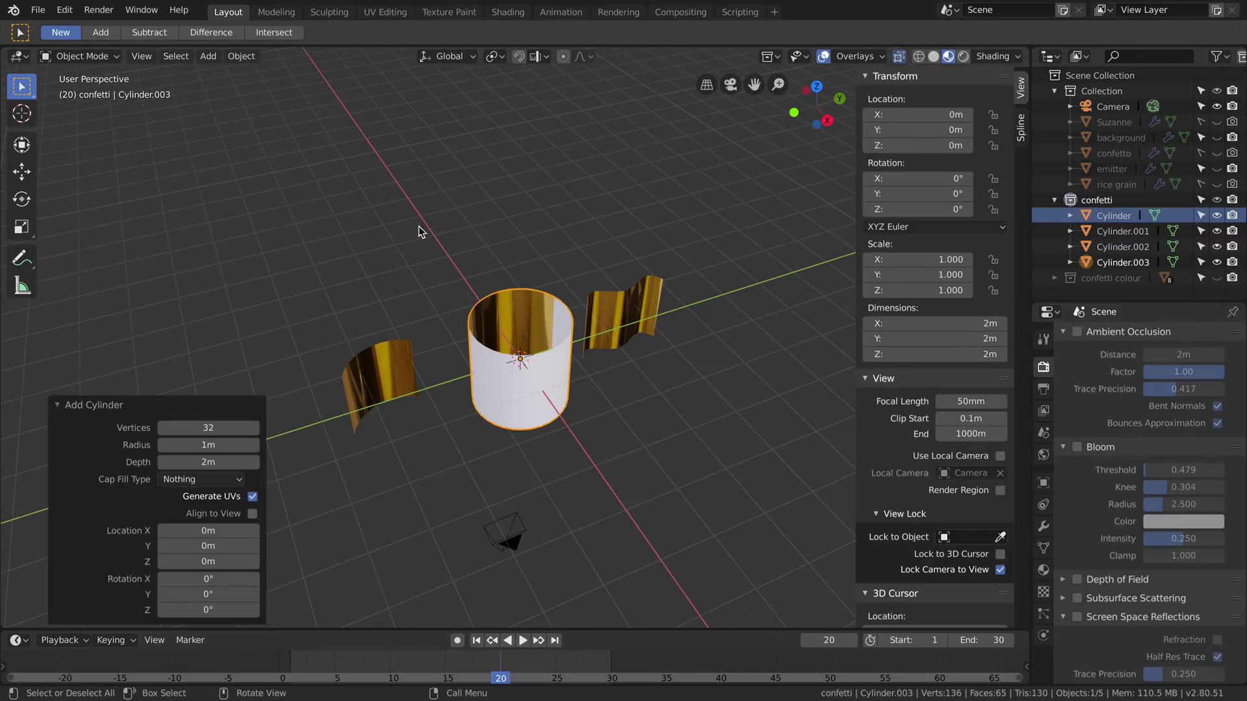
{"action": "left_click", "coordinate": [214, 480]}
{"action": "left_click", "coordinate": [188, 480]}
Step: Move the new cylinder along the X axis to about 2.53 m and shade it smooth
{"action": "middle_click_drag", "start_coordinate": [494, 451], "coordinate": [580, 433]}
{"action": "key", "text": "g"}
{"action": "key", "text": "x"}
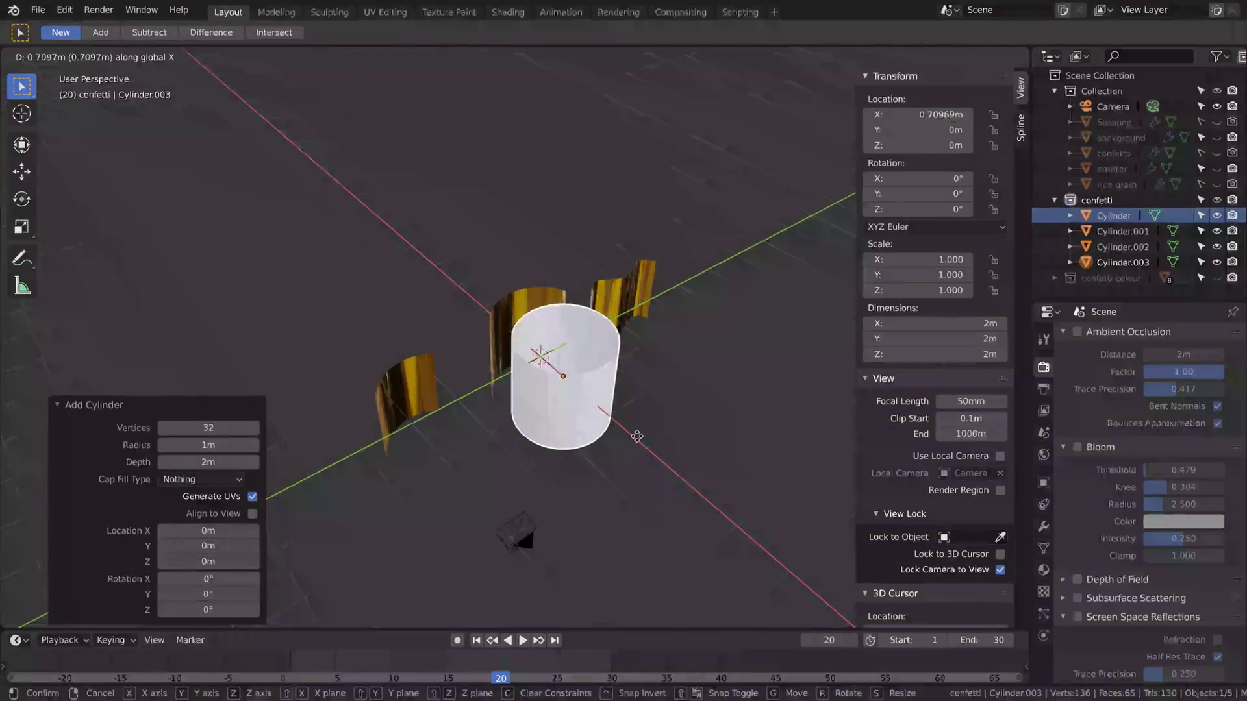
{"action": "left_click", "coordinate": [689, 493]}
{"action": "middle_click_drag", "start_coordinate": [688, 494], "coordinate": [471, 335]}
{"action": "right_click", "coordinate": [703, 400]}
{"action": "left_click", "coordinate": [703, 220]}
{"action": "left_click", "coordinate": [736, 372]}
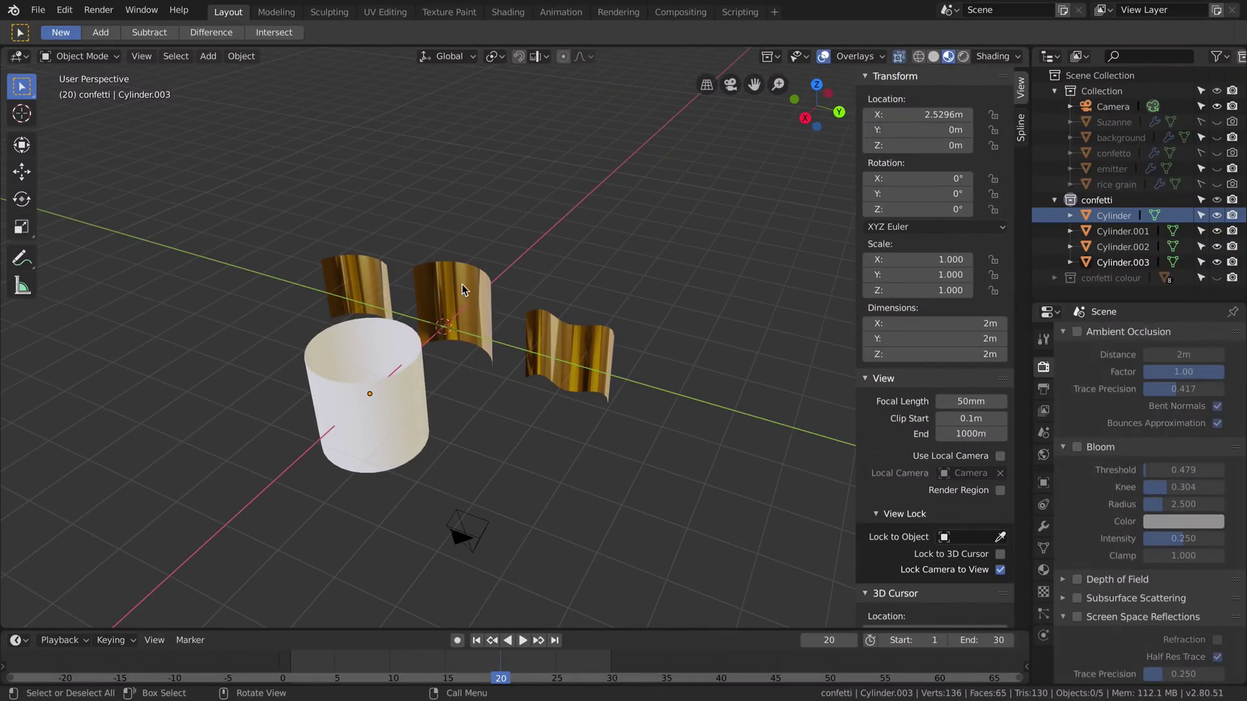
Step: Delete the 16 faces on the cylinder's positive X side, leaving a half cylinder
{"action": "key", "text": "Tab"}
{"action": "middle_click_drag", "start_coordinate": [317, 365], "coordinate": [331, 418]}
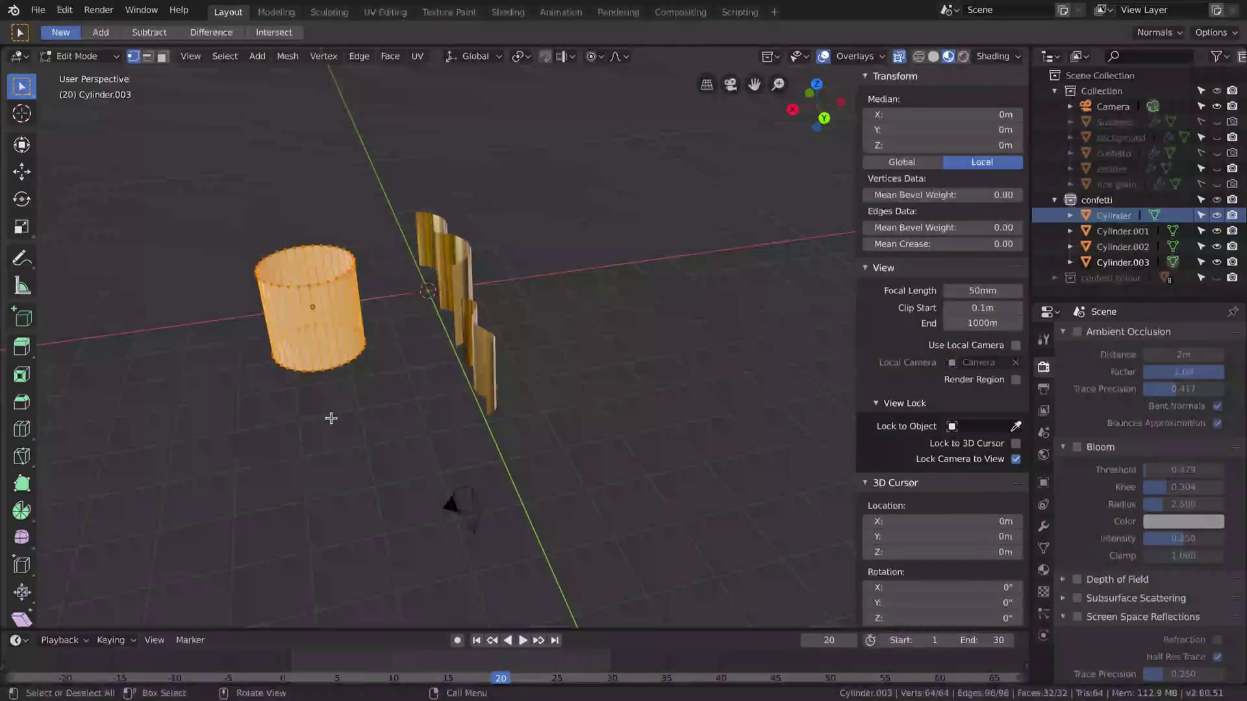
{"action": "left_click_drag", "start_coordinate": [189, 139], "coordinate": [309, 464]}
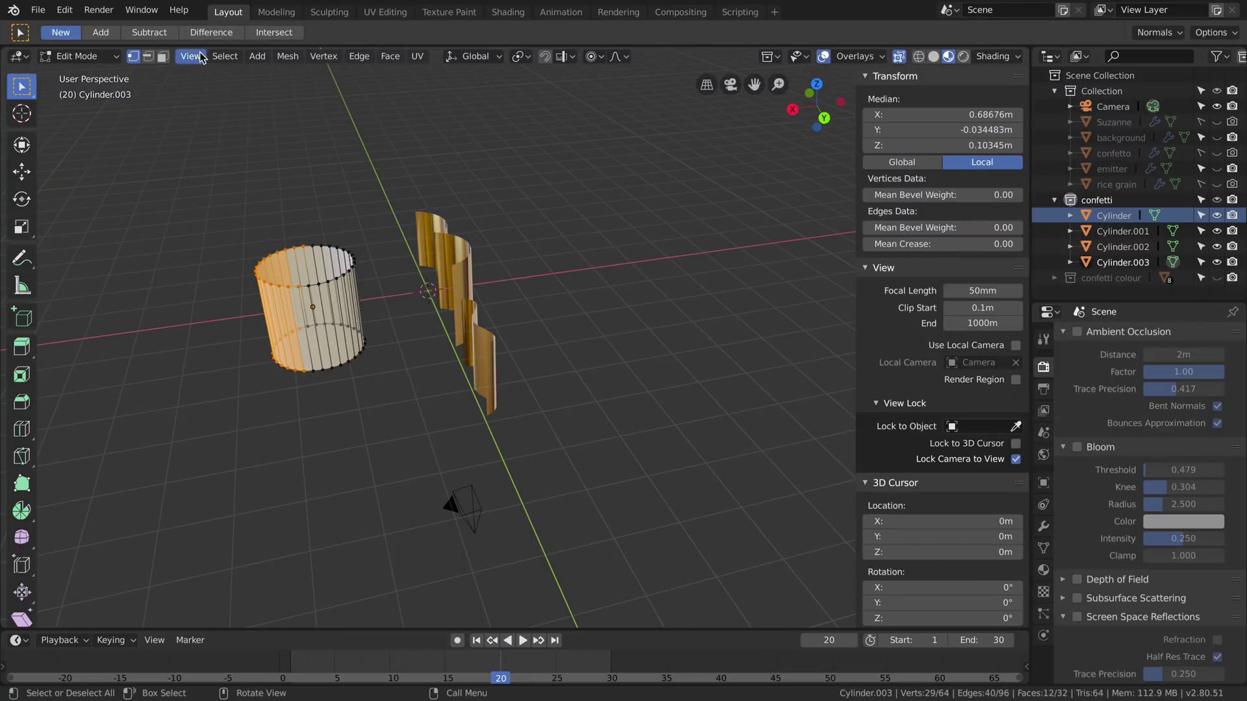
{"action": "left_click", "coordinate": [162, 56]}
{"action": "left_click_drag", "start_coordinate": [198, 180], "coordinate": [313, 419]}
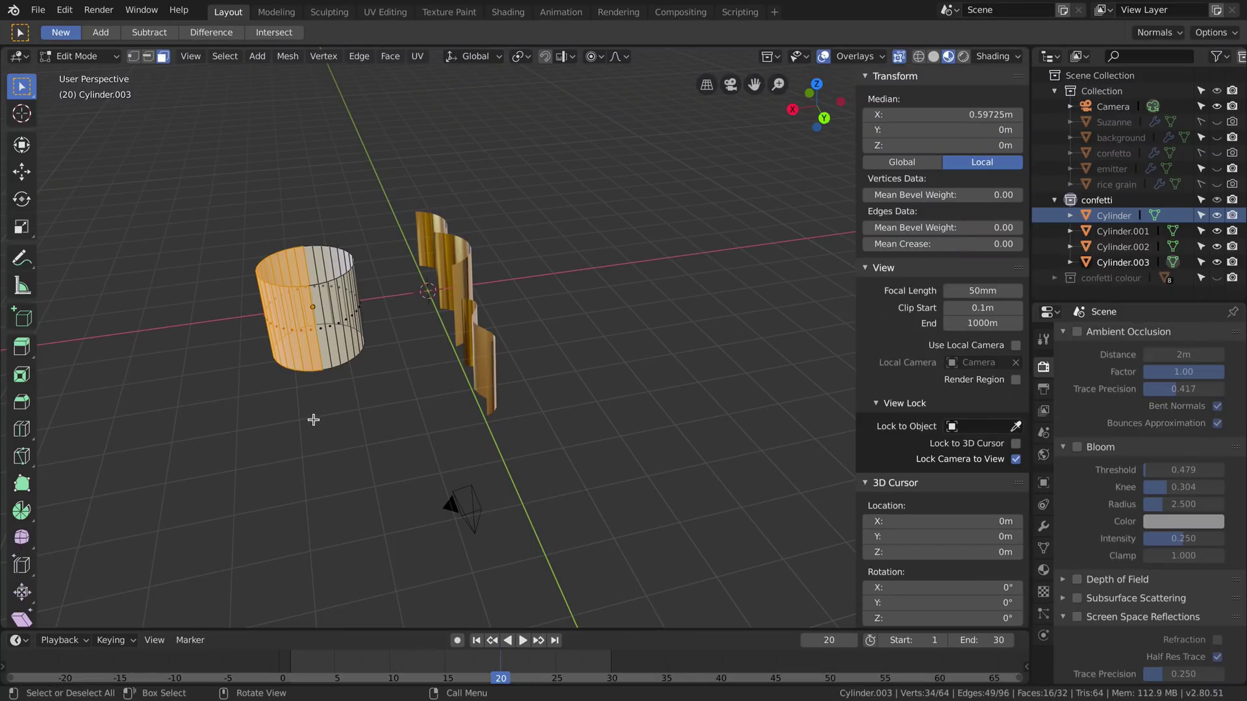
{"action": "key", "text": "x"}
{"action": "left_click", "coordinate": [315, 423]}
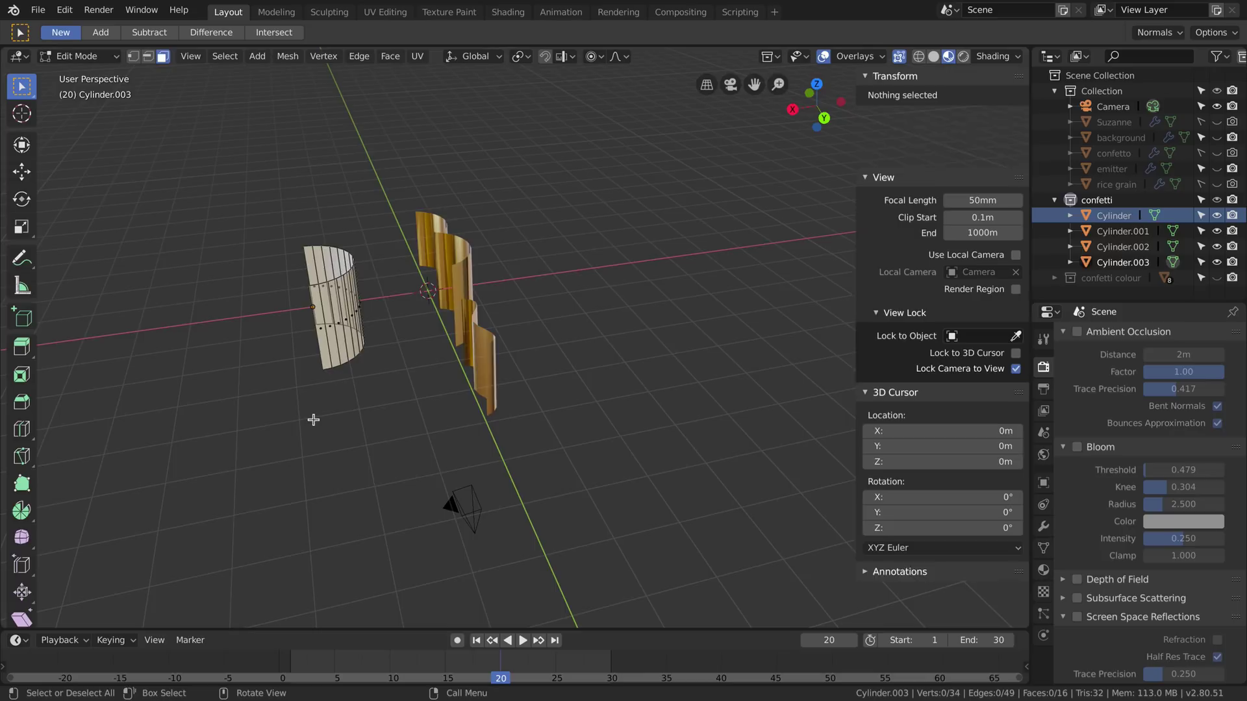
{"action": "middle_click_drag", "start_coordinate": [315, 420], "coordinate": [631, 239]}
{"action": "key", "text": "Tab"}
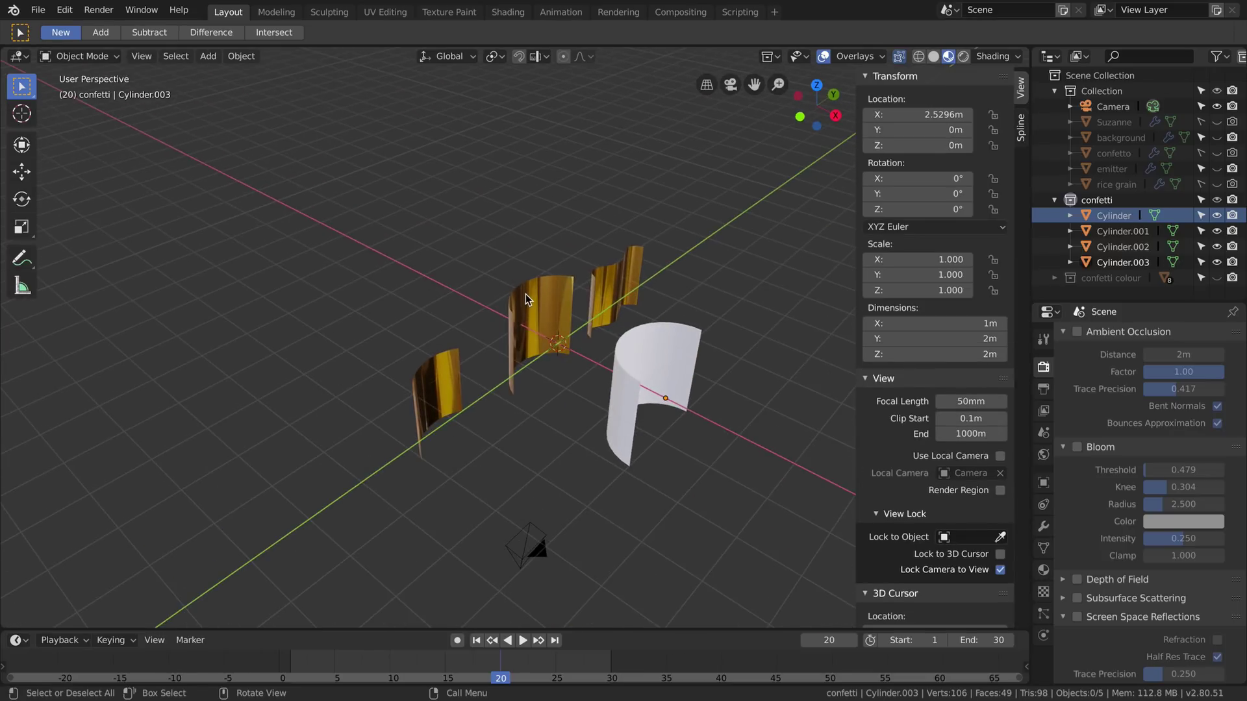
Step: Scale the half cylinder to about 0.765 along Z and about 0.584 along X
{"action": "middle_click_drag", "start_coordinate": [525, 294], "coordinate": [529, 317]}
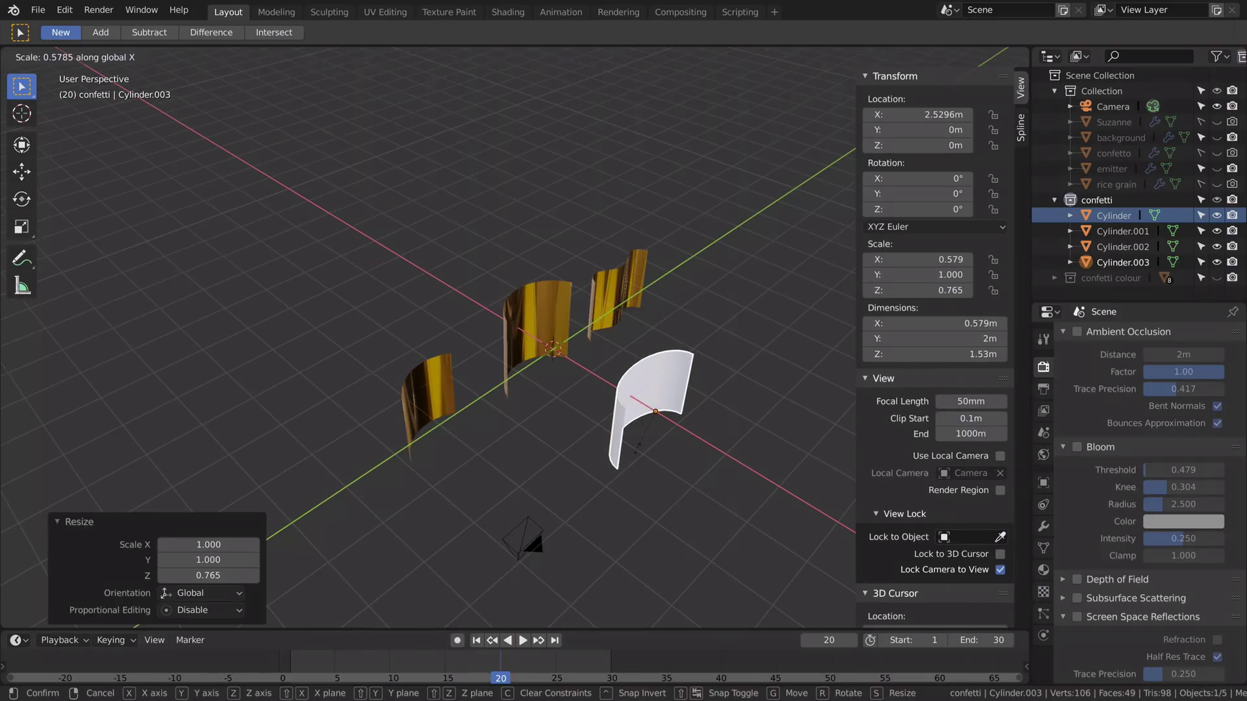
{"action": "left_click", "coordinate": [638, 449]}
{"action": "middle_click_drag", "start_coordinate": [639, 448], "coordinate": [570, 449]}
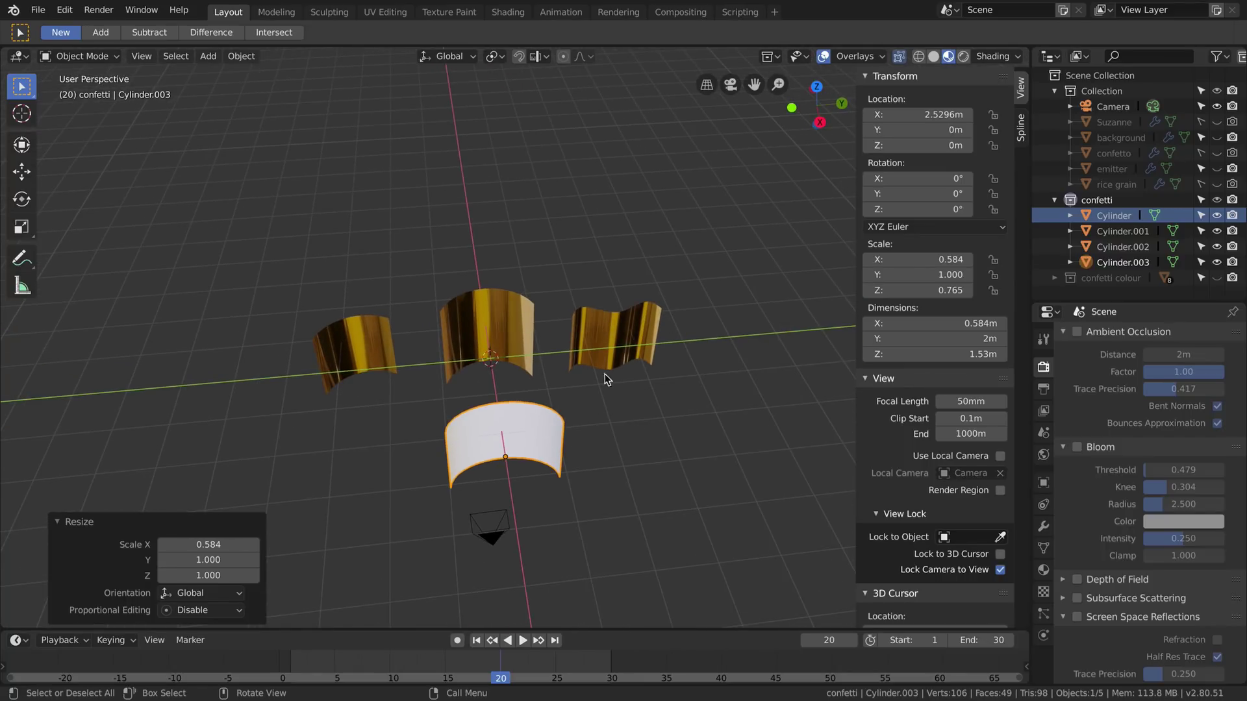
Step: Move the half cylinder's two middle faces about 0.52 m along X using smooth proportional editing with a size of about 0.68
{"action": "key", "text": "Tab"}
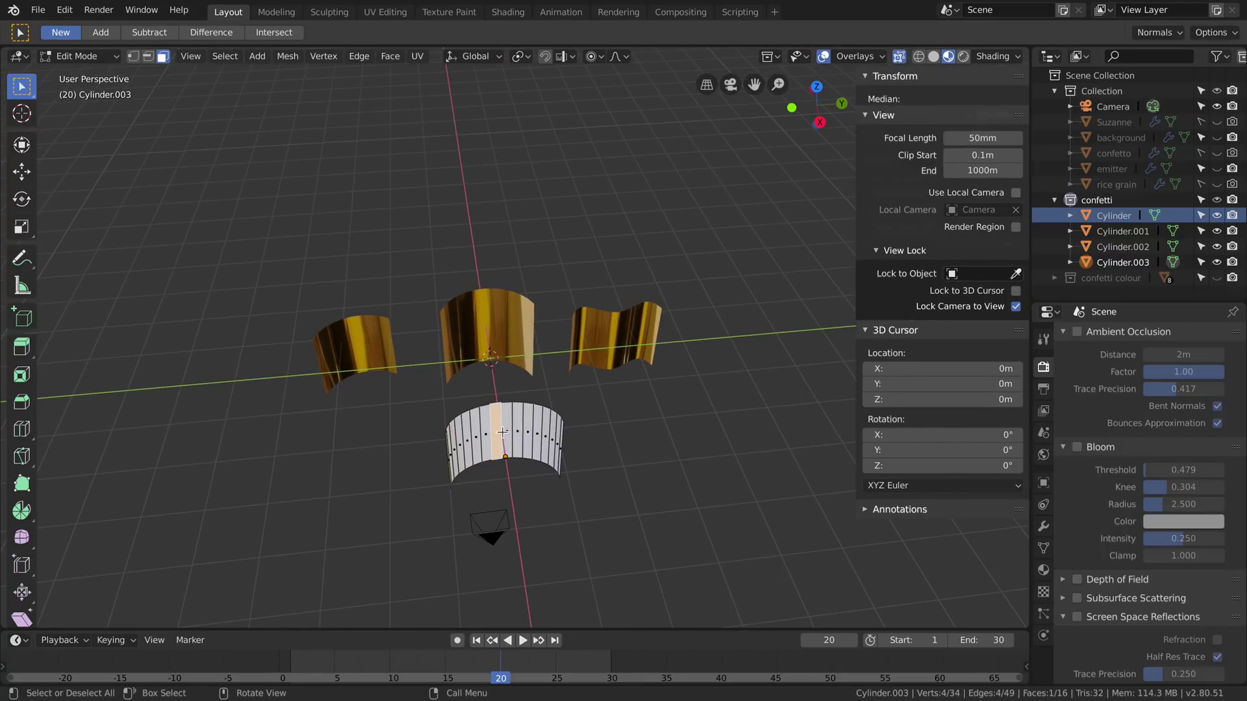
{"action": "left_click", "coordinate": [504, 432], "text": "shift"}
{"action": "left_click", "coordinate": [618, 57]}
{"action": "left_click", "coordinate": [621, 59]}
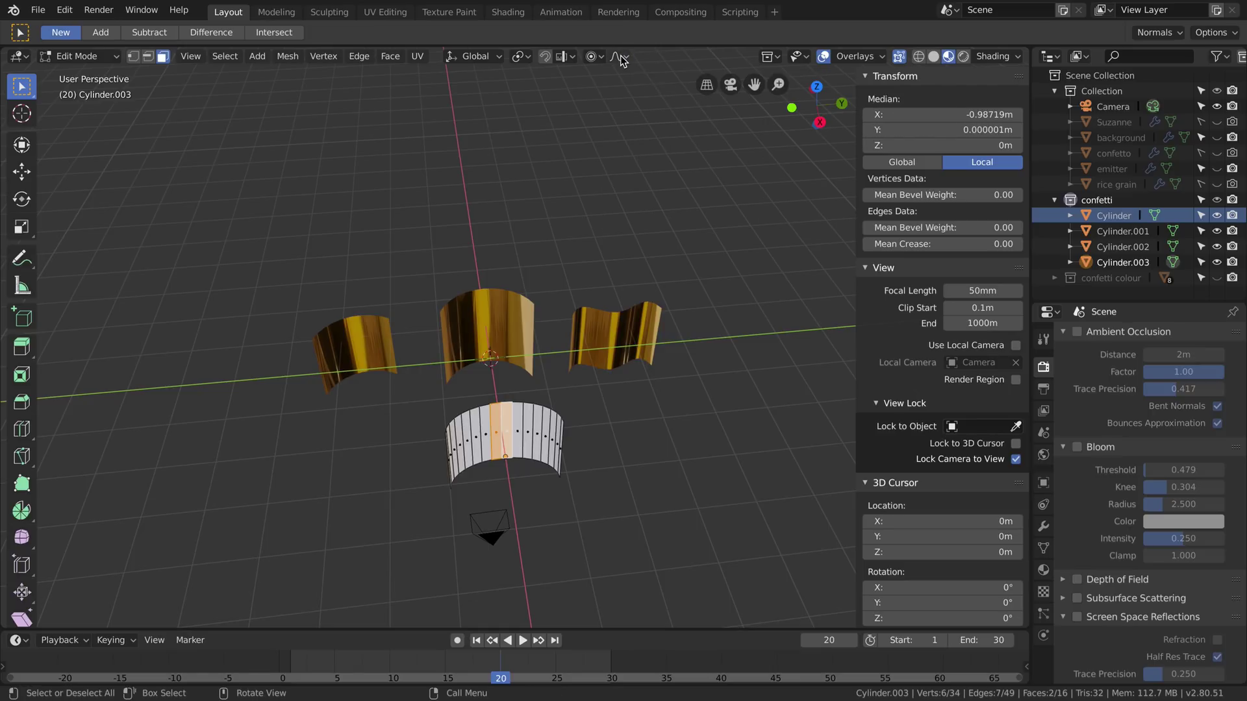
{"action": "left_click", "coordinate": [621, 59]}
{"action": "left_click", "coordinate": [626, 78]}
{"action": "middle_click_drag", "start_coordinate": [625, 82], "coordinate": [640, 97]}
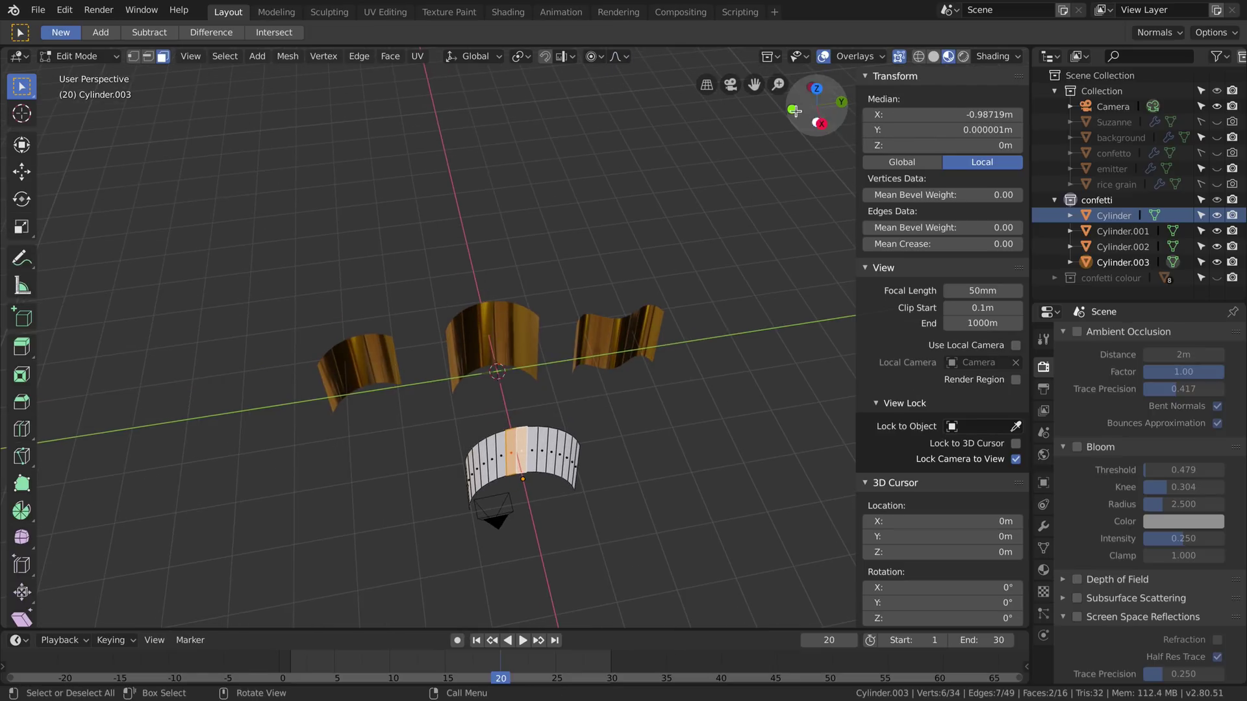
{"action": "middle_click_drag", "start_coordinate": [558, 496], "coordinate": [576, 495]}
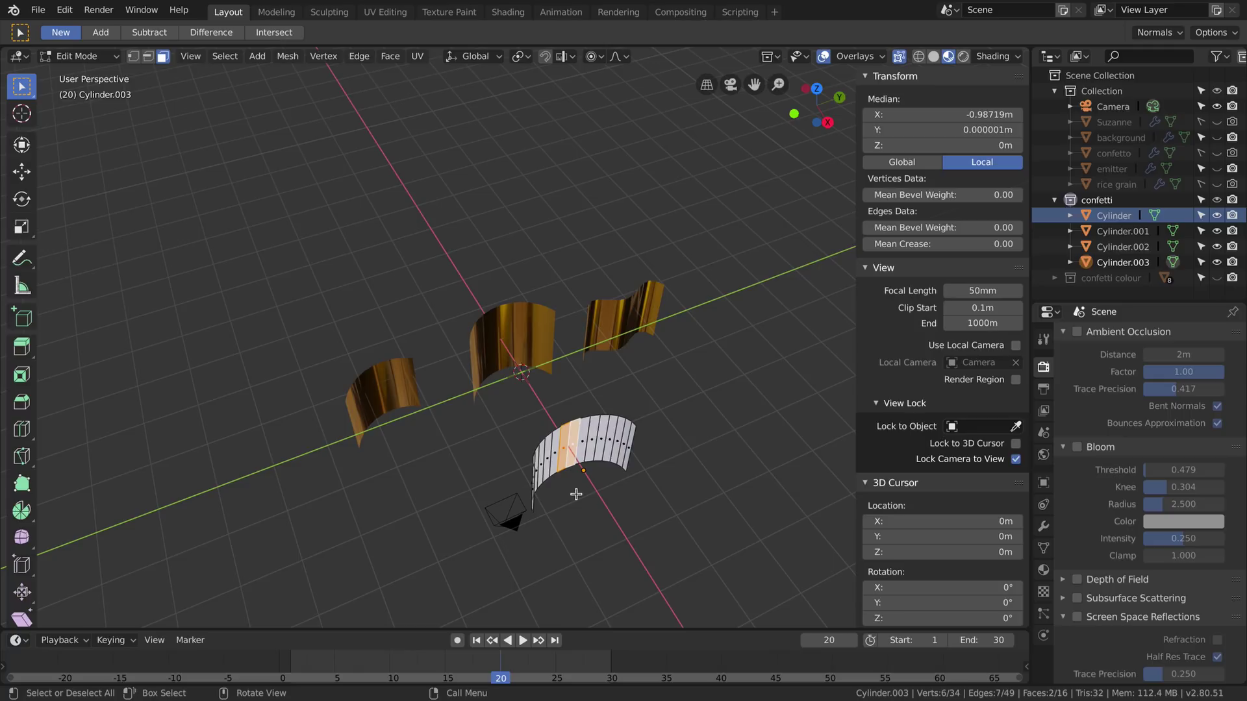
{"action": "key", "text": "g"}
{"action": "key", "text": "x"}
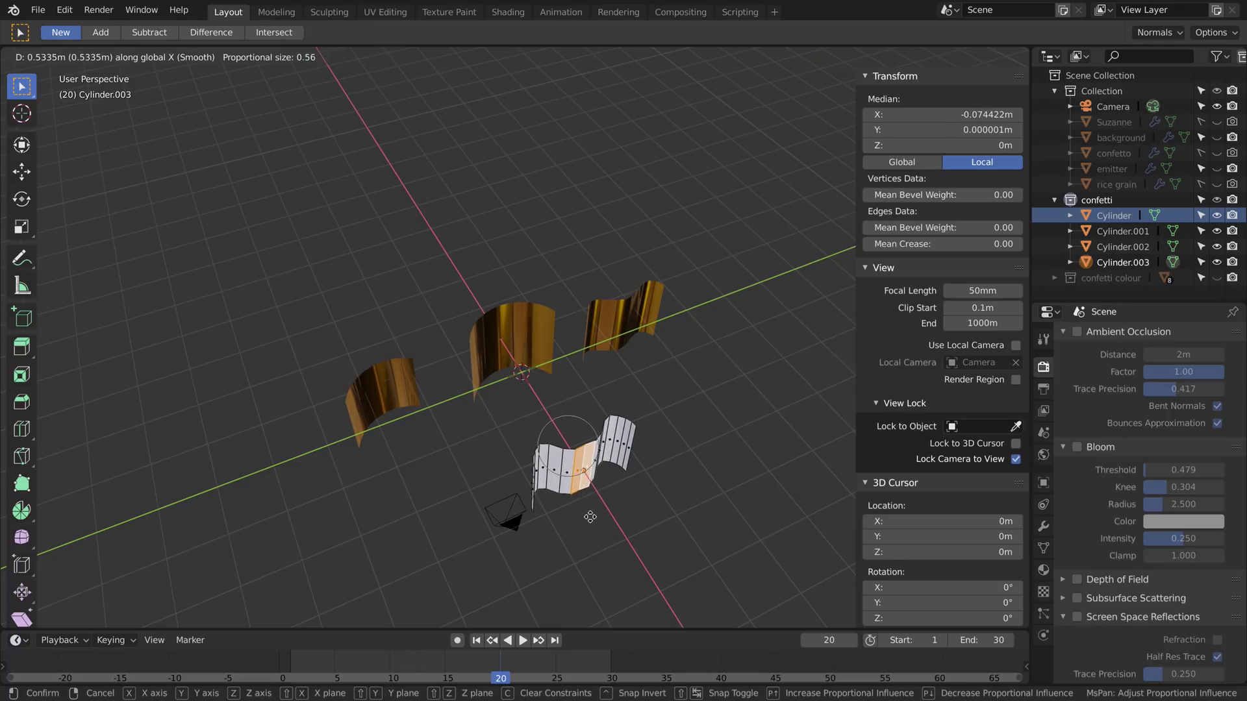
{"action": "scroll", "coordinate": [588, 517], "scroll_direction": "down", "scroll_amount": 3}
{"action": "scroll", "coordinate": [587, 517], "scroll_direction": "up", "scroll_amount": 2}
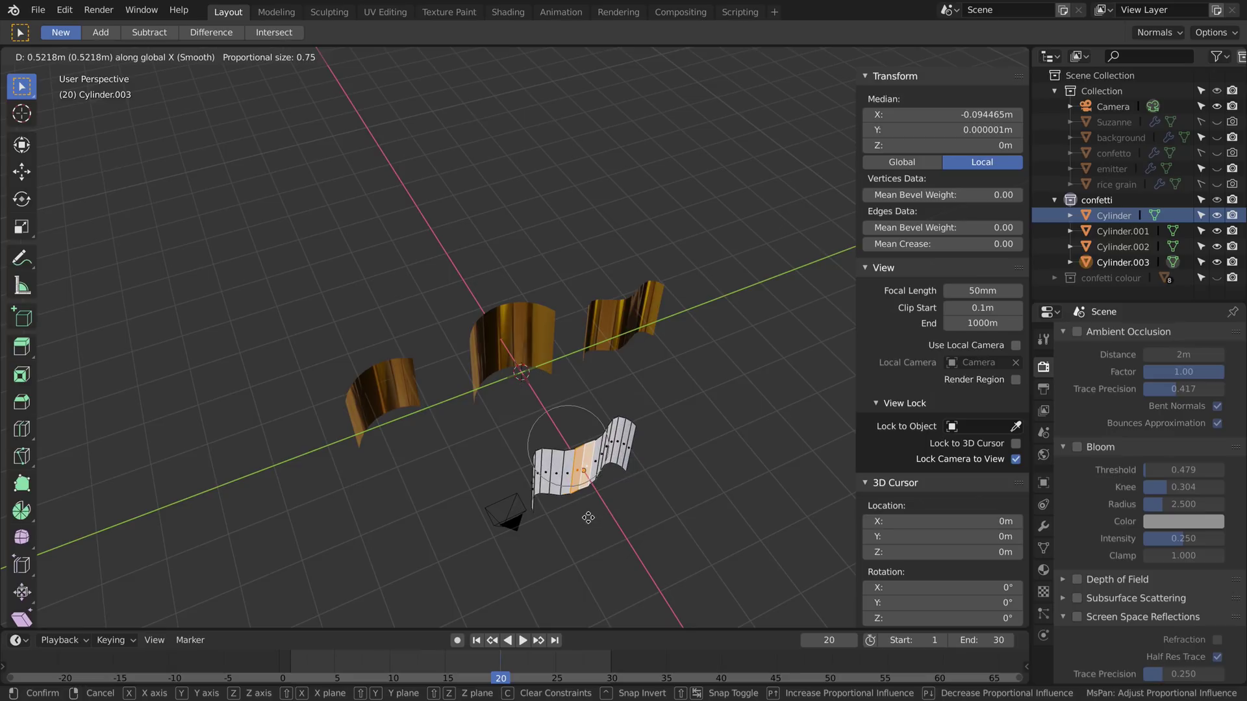
{"action": "scroll", "coordinate": [588, 518], "scroll_direction": "down", "scroll_amount": 3}
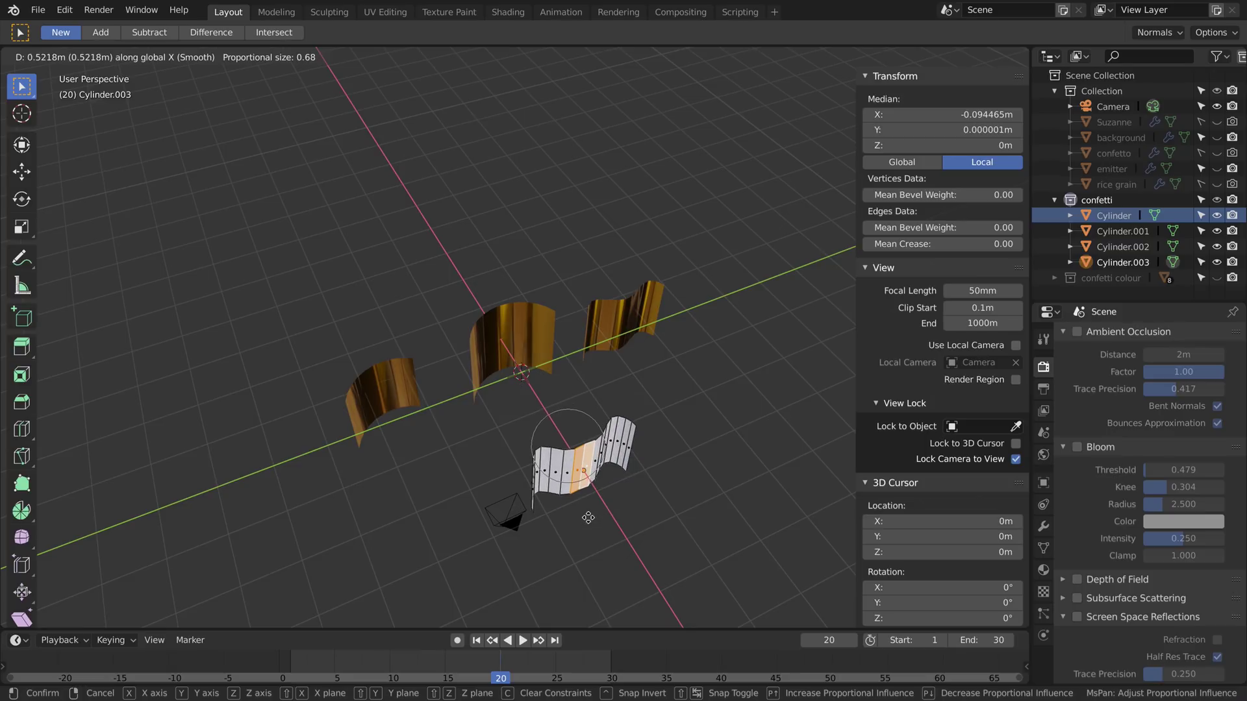
{"action": "left_click", "coordinate": [589, 517]}
{"action": "middle_click_drag", "start_coordinate": [588, 518], "coordinate": [565, 521]}
{"action": "key", "text": "Tab"}
{"action": "key", "text": "Tab"}
Step: Adjust the position of the wavy piece's middle vertical edge in edge selection mode, and return to Object Mode
{"action": "middle_click_drag", "start_coordinate": [431, 502], "coordinate": [457, 488]}
{"action": "key", "text": "2"}
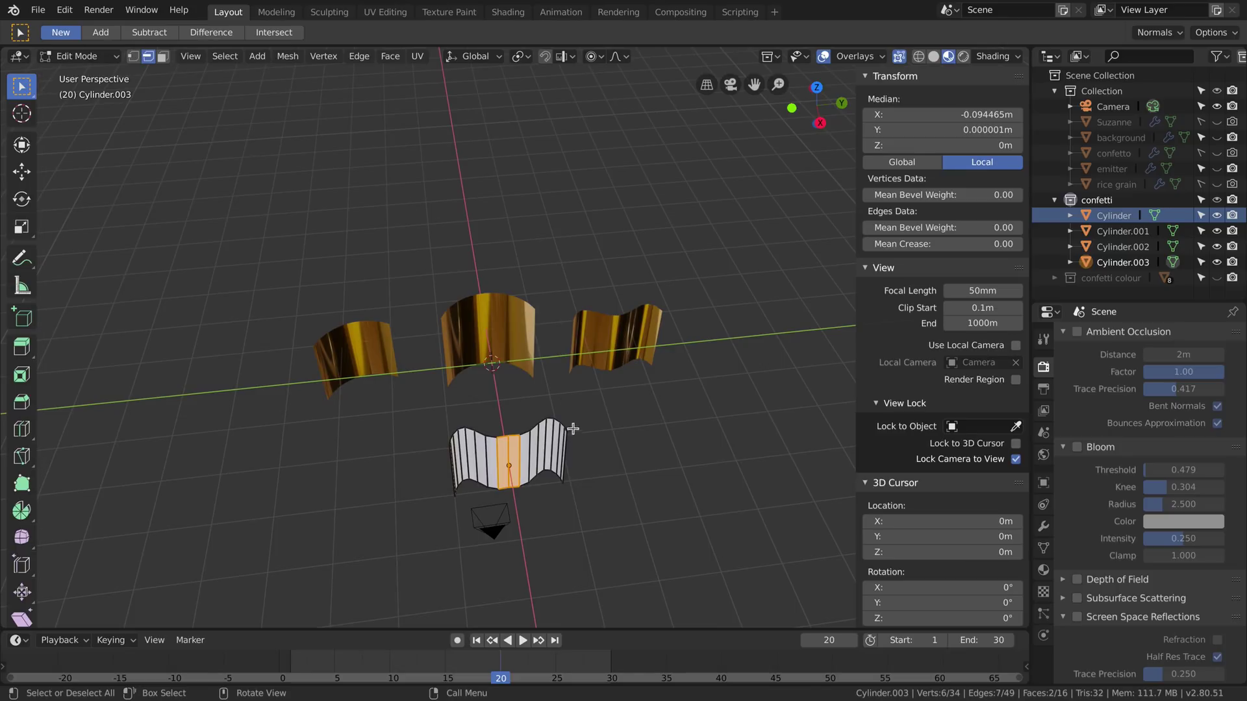
{"action": "key", "text": "g"}
{"action": "left_click", "coordinate": [510, 458]}
{"action": "key", "text": "Tab"}
{"action": "middle_click_drag", "start_coordinate": [608, 479], "coordinate": [639, 465]}
Step: Turn the enlarged timeline area into a shader editor and assign the existing Material.001 to the wavy confetti piece
{"action": "left_click_drag", "start_coordinate": [293, 629], "coordinate": [300, 441]}
{"action": "key", "text": "shift+F3"}
{"action": "left_click", "coordinate": [449, 454]}
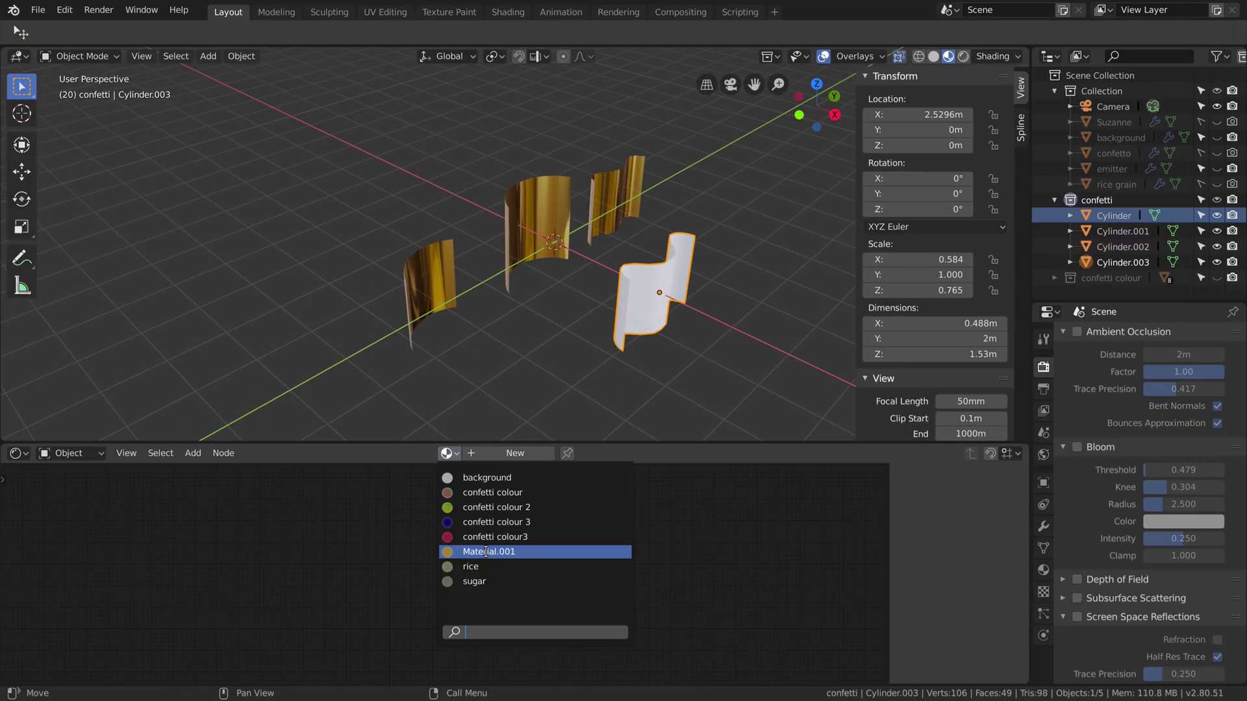
{"action": "left_click", "coordinate": [489, 553]}
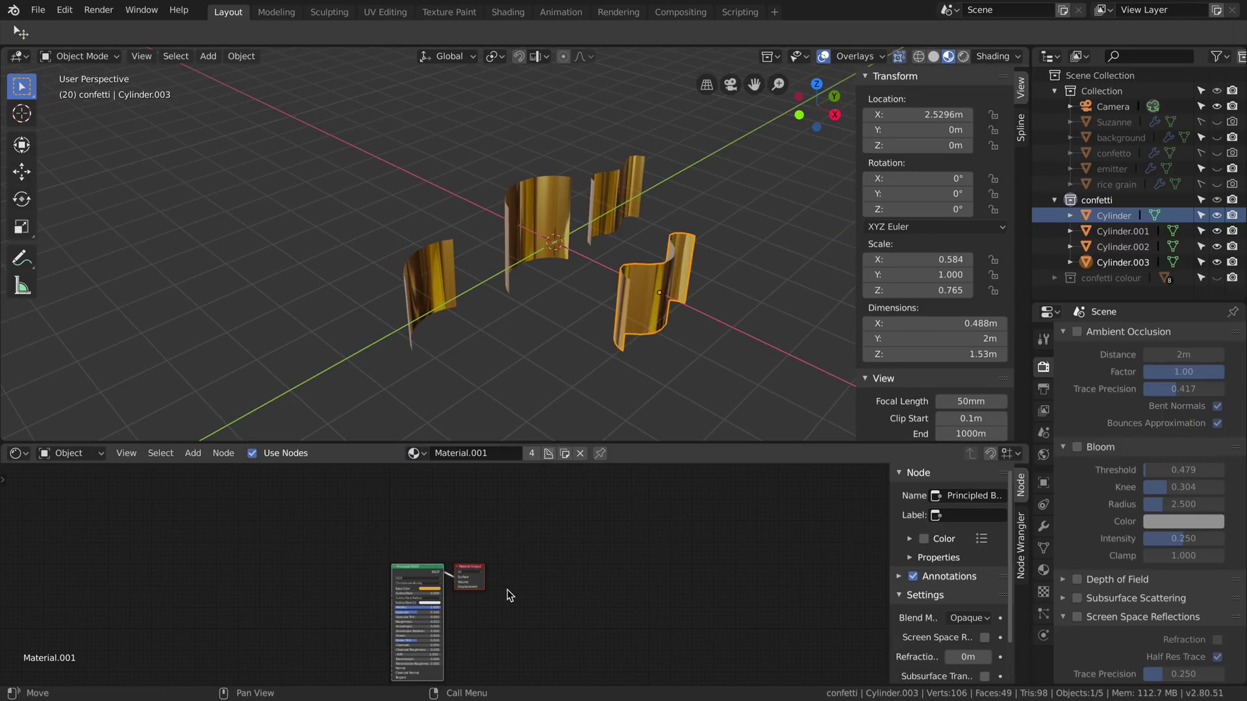
{"action": "scroll", "coordinate": [450, 602], "scroll_direction": "up", "scroll_amount": 6}
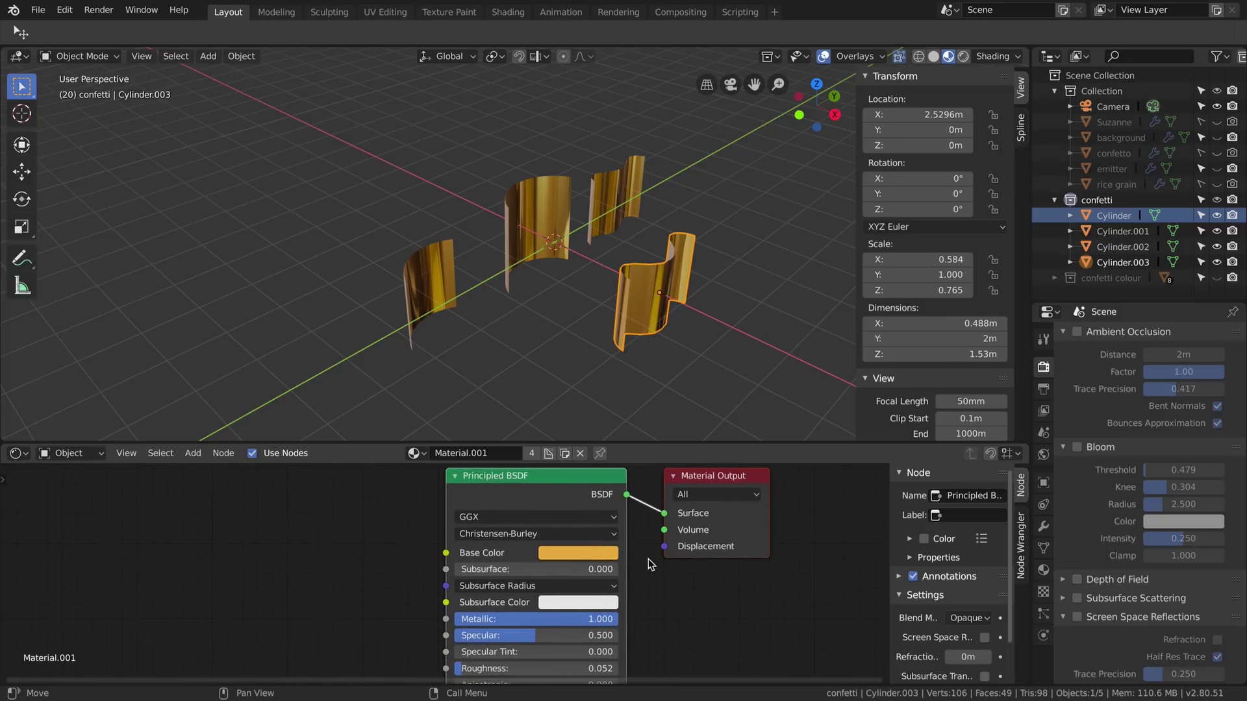
{"action": "middle_click_drag", "start_coordinate": [645, 612], "coordinate": [637, 554]}
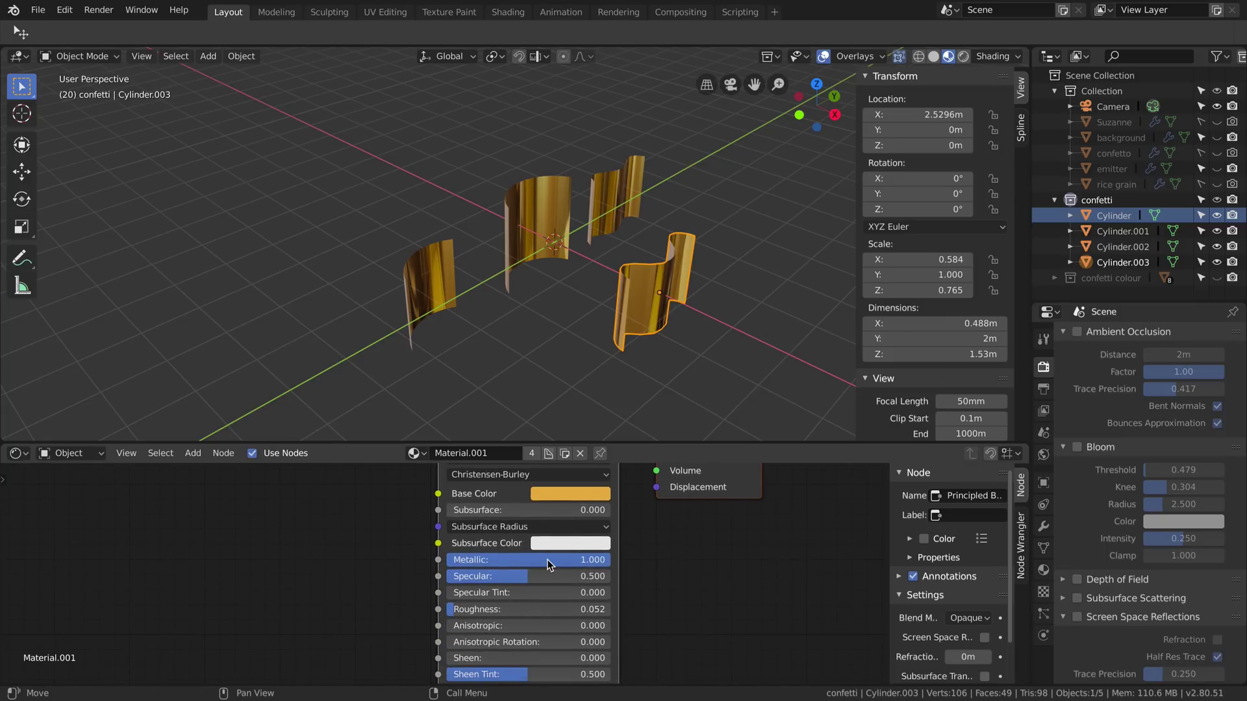
{"action": "scroll", "coordinate": [597, 612], "scroll_direction": "down", "scroll_amount": 3, "text": "shift"}
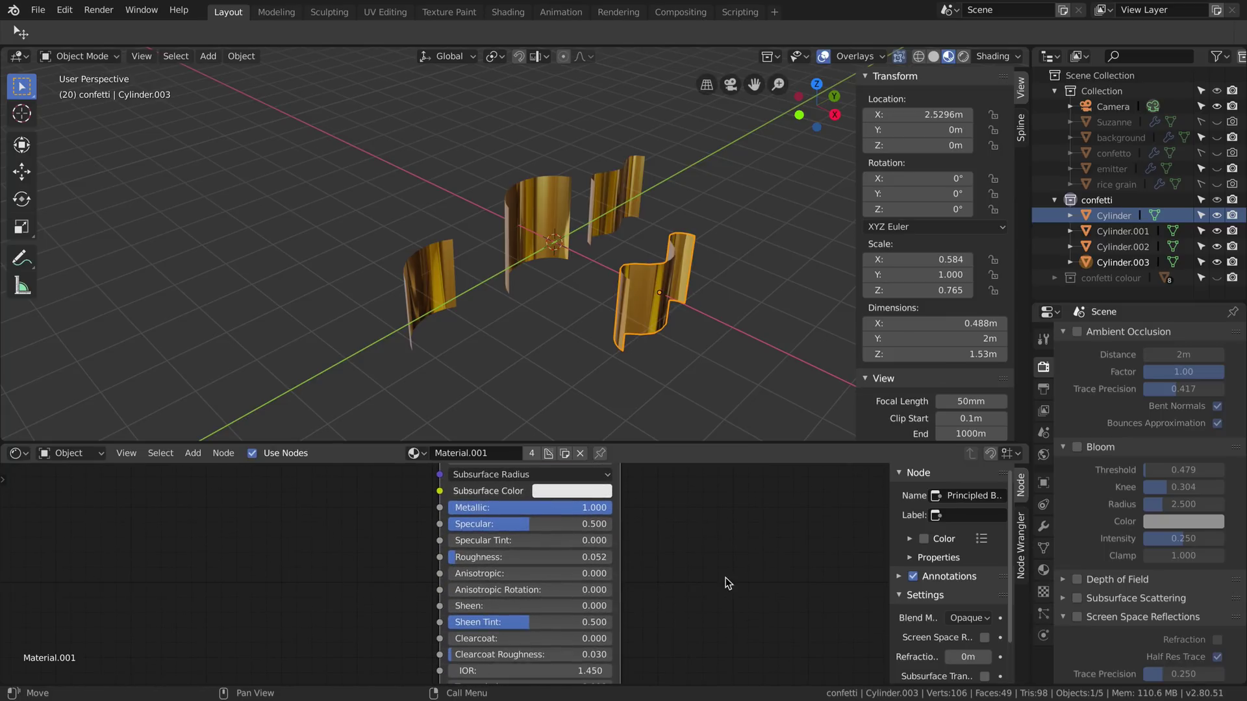
{"action": "scroll", "coordinate": [659, 581], "scroll_direction": "down", "scroll_amount": 2}
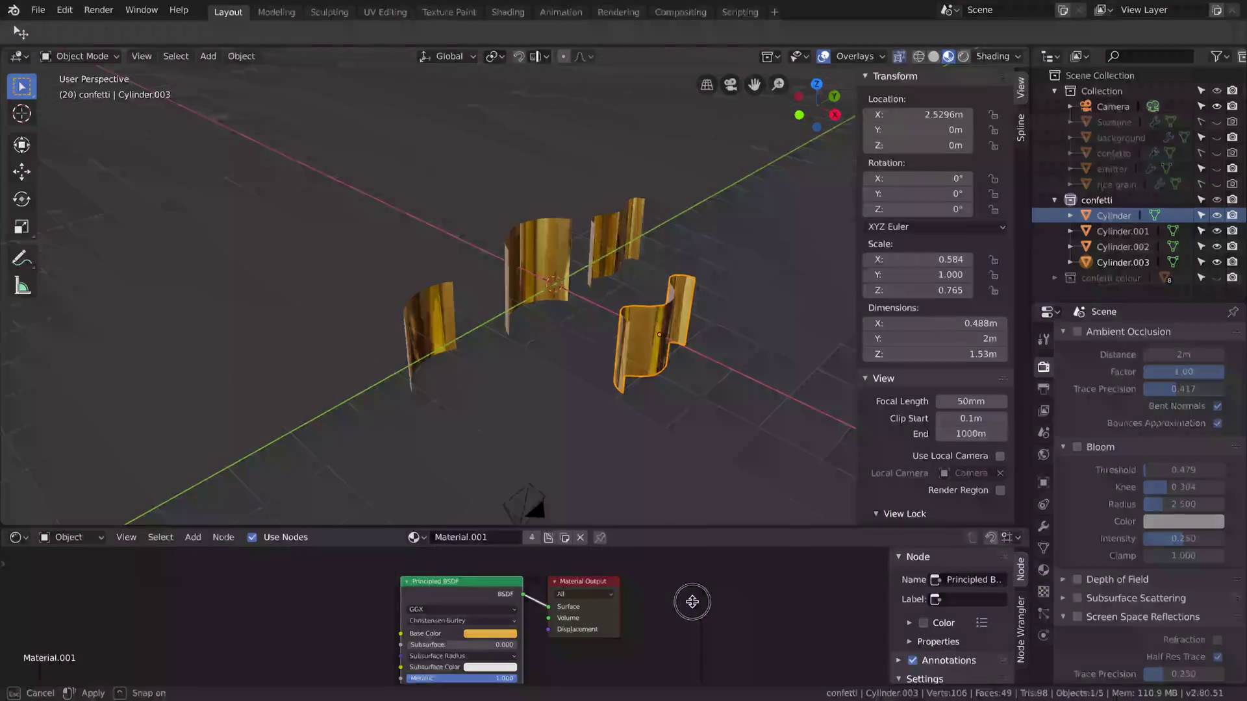
Step: Shrink the shader editor area and check the gold pieces under the interior.exr studio lighting
{"action": "left_click_drag", "start_coordinate": [692, 602], "coordinate": [692, 613]}
{"action": "middle_click_drag", "start_coordinate": [693, 422], "coordinate": [589, 434]}
{"action": "middle_click_drag", "start_coordinate": [524, 334], "coordinate": [504, 375]}
{"action": "left_click", "coordinate": [994, 56]}
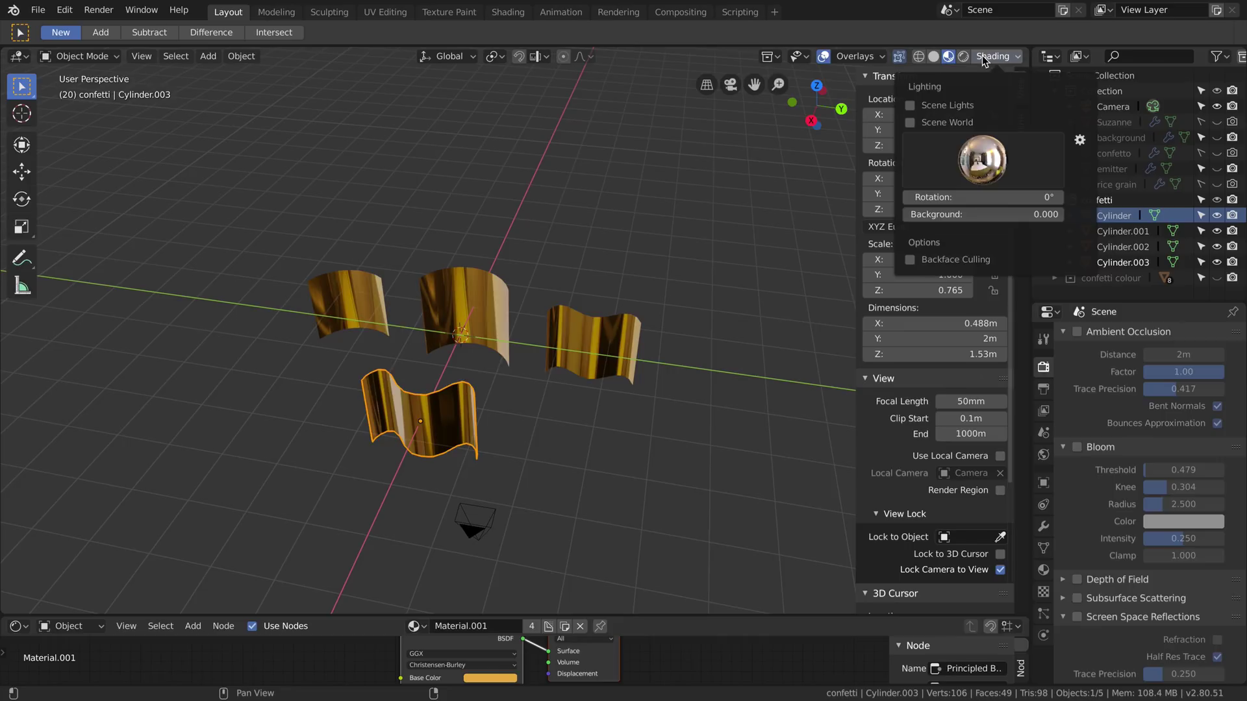
{"action": "left_click", "coordinate": [984, 163]}
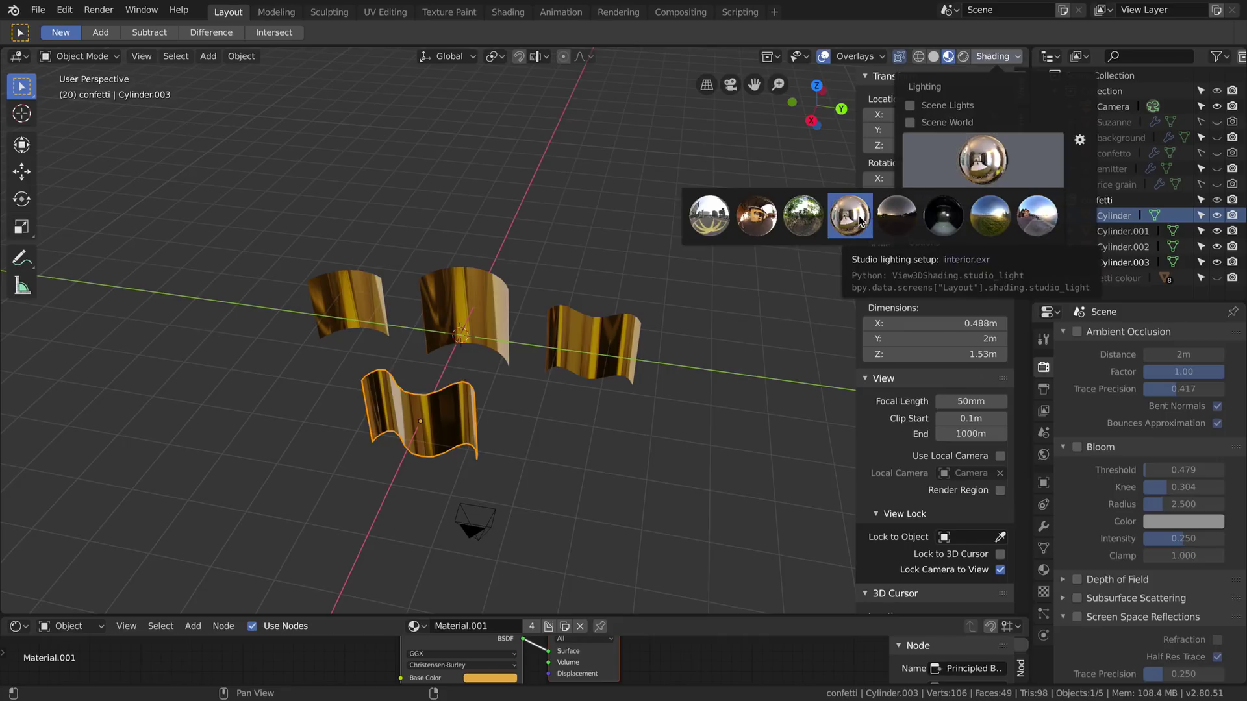
Step: Delete the extra wavy piece and select the three remaining confetti pieces for the Move to Collection command
{"action": "mouse_move", "coordinate": [584, 217]}
{"action": "middle_mouse_down"}
{"action": "mouse_move", "coordinate": [648, 205]}
{"action": "mouse_move", "coordinate": [572, 222]}
{"action": "mouse_move", "coordinate": [593, 208]}
{"action": "mouse_move", "coordinate": [551, 317]}
{"action": "mouse_move", "coordinate": [623, 390]}
{"action": "mouse_move", "coordinate": [634, 358]}
{"action": "mouse_move", "coordinate": [604, 369]}
{"action": "middle_mouse_up"}
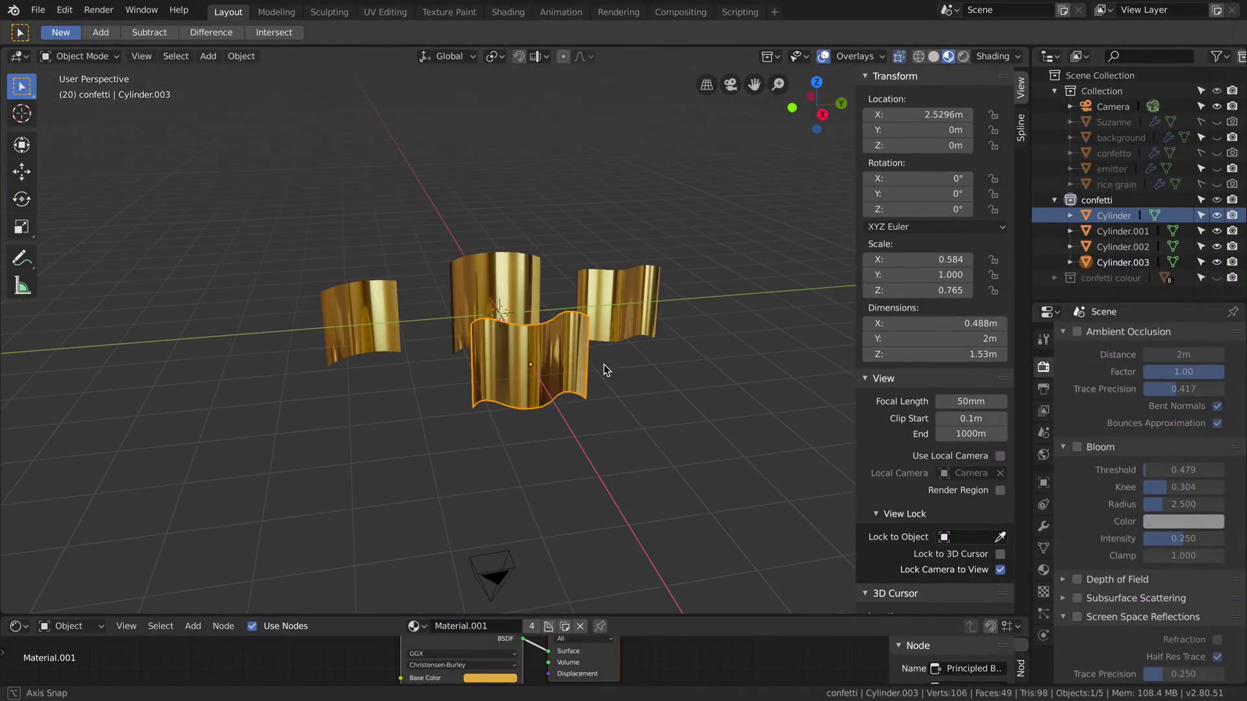
{"action": "key", "text": "Delete"}
{"action": "left_click", "coordinate": [410, 324]}
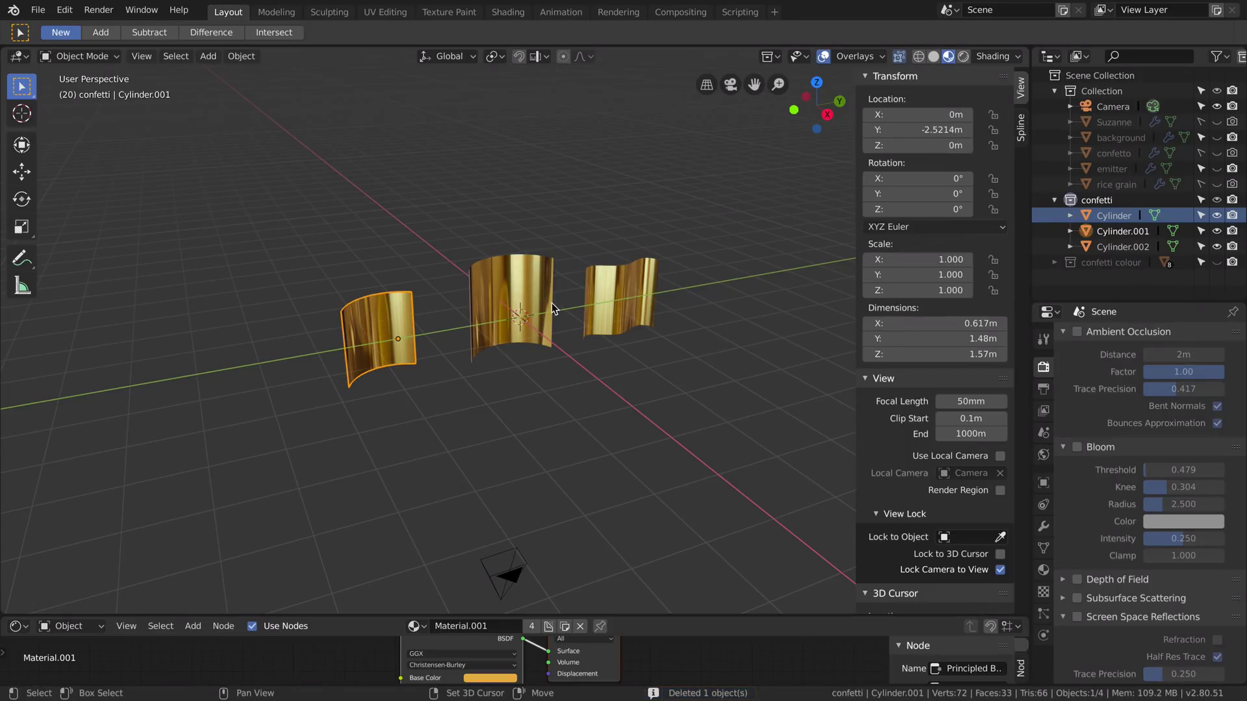
{"action": "left_click", "coordinate": [513, 305], "text": "shift"}
{"action": "left_click", "coordinate": [621, 296], "text": "shift"}
{"action": "right_click", "coordinate": [649, 298]}
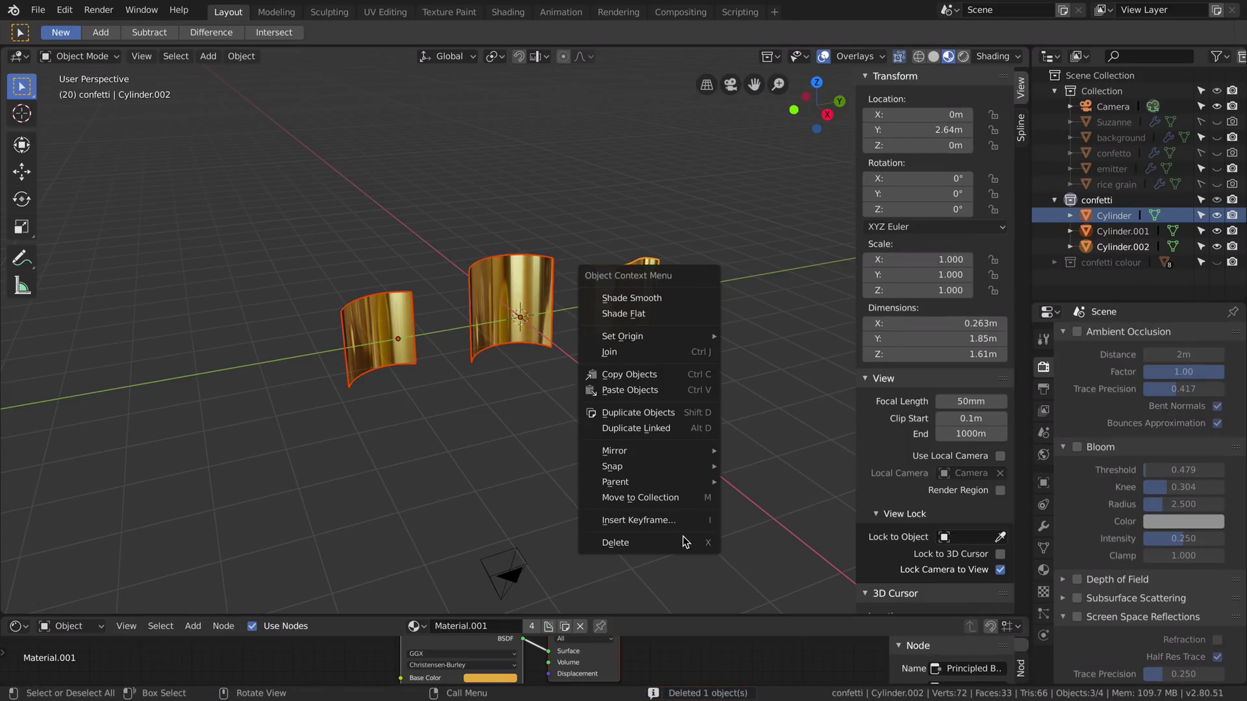
{"action": "left_click", "coordinate": [690, 499]}
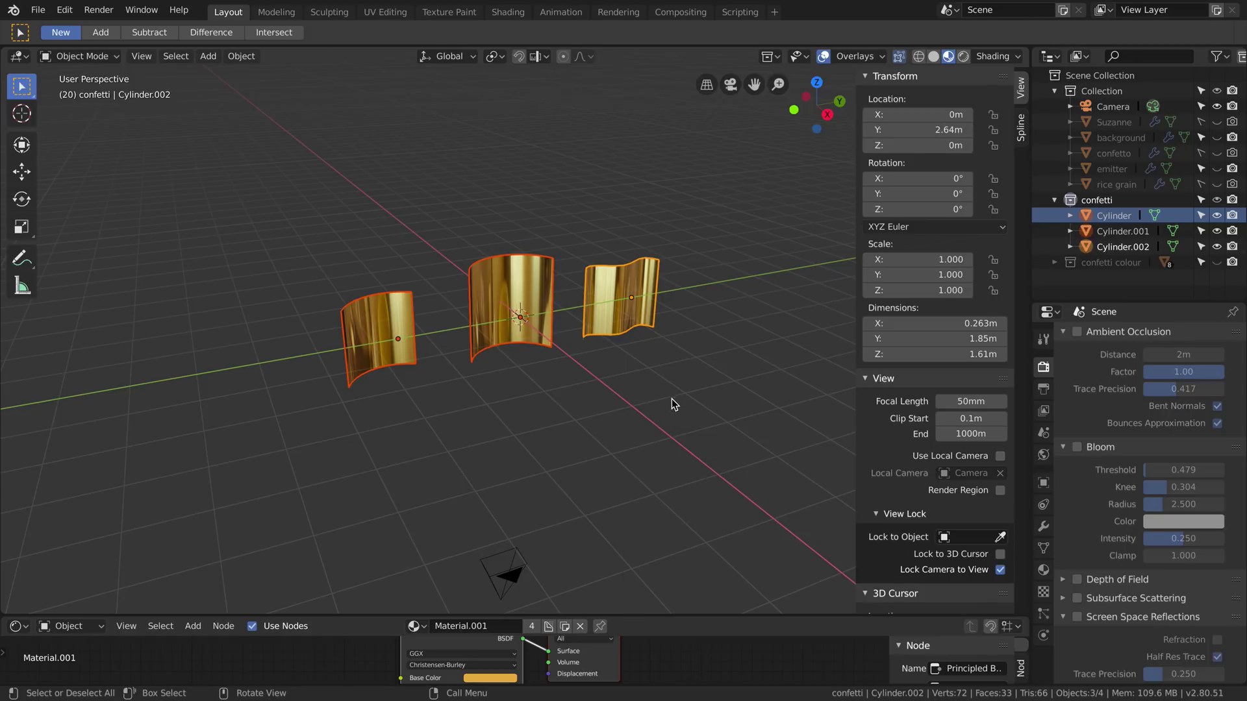
Step: Hide the confetti collection in the viewport and make the main Collection active
{"action": "left_click", "coordinate": [1218, 202]}
{"action": "scroll", "coordinate": [704, 342], "scroll_direction": "down", "scroll_amount": 4}
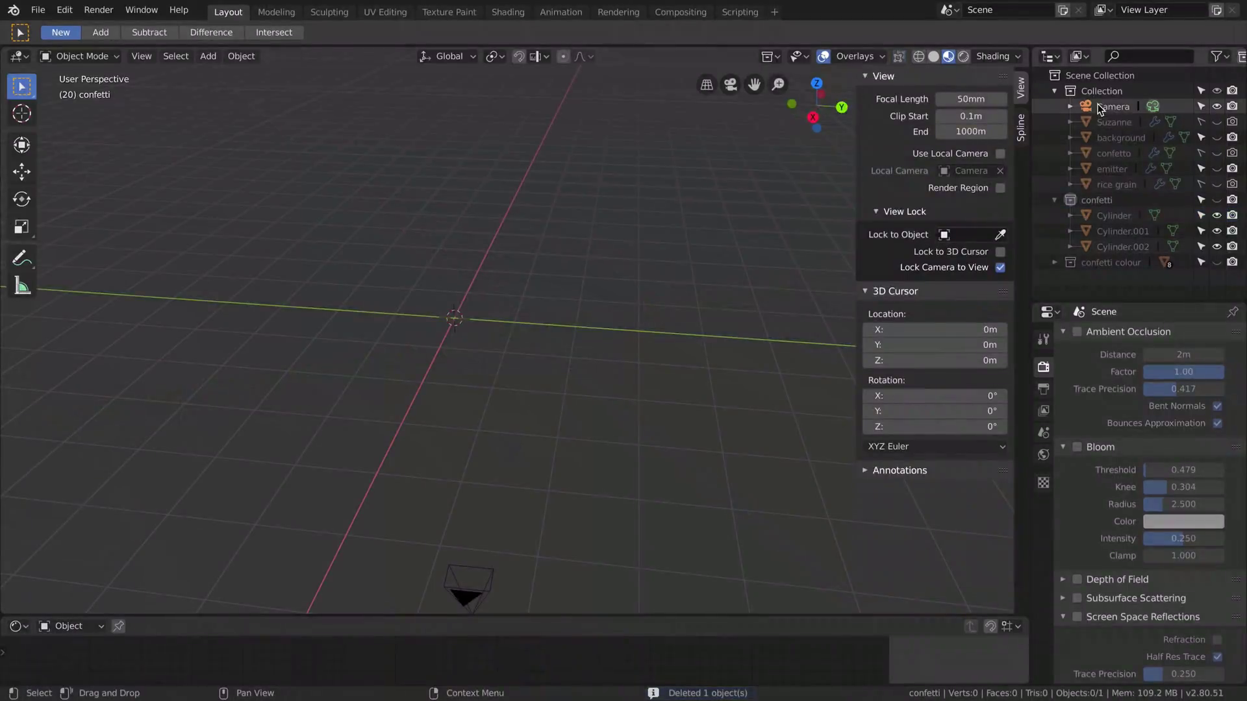
{"action": "left_click", "coordinate": [1096, 91]}
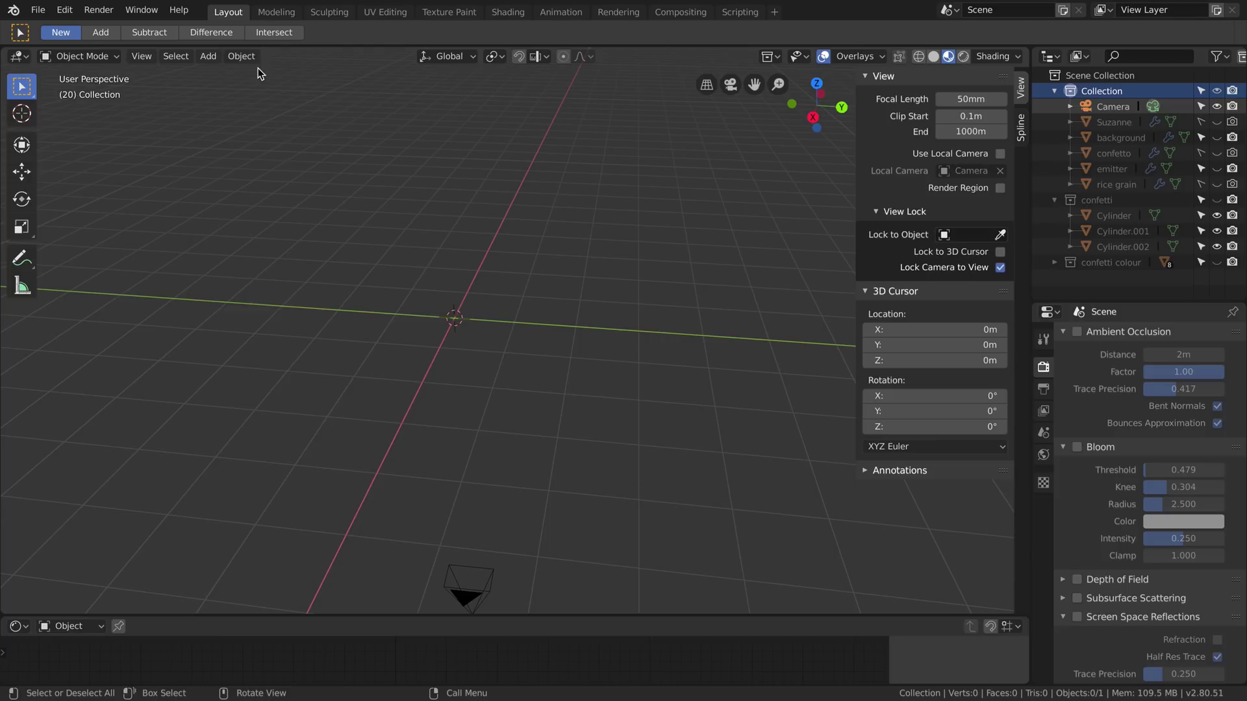
Step: Add a torus mesh at the world origin in the main Collection
{"action": "left_click", "coordinate": [241, 56]}
{"action": "mouse_move", "coordinate": [214, 56]}
{"action": "mouse_move", "coordinate": [266, 80]}
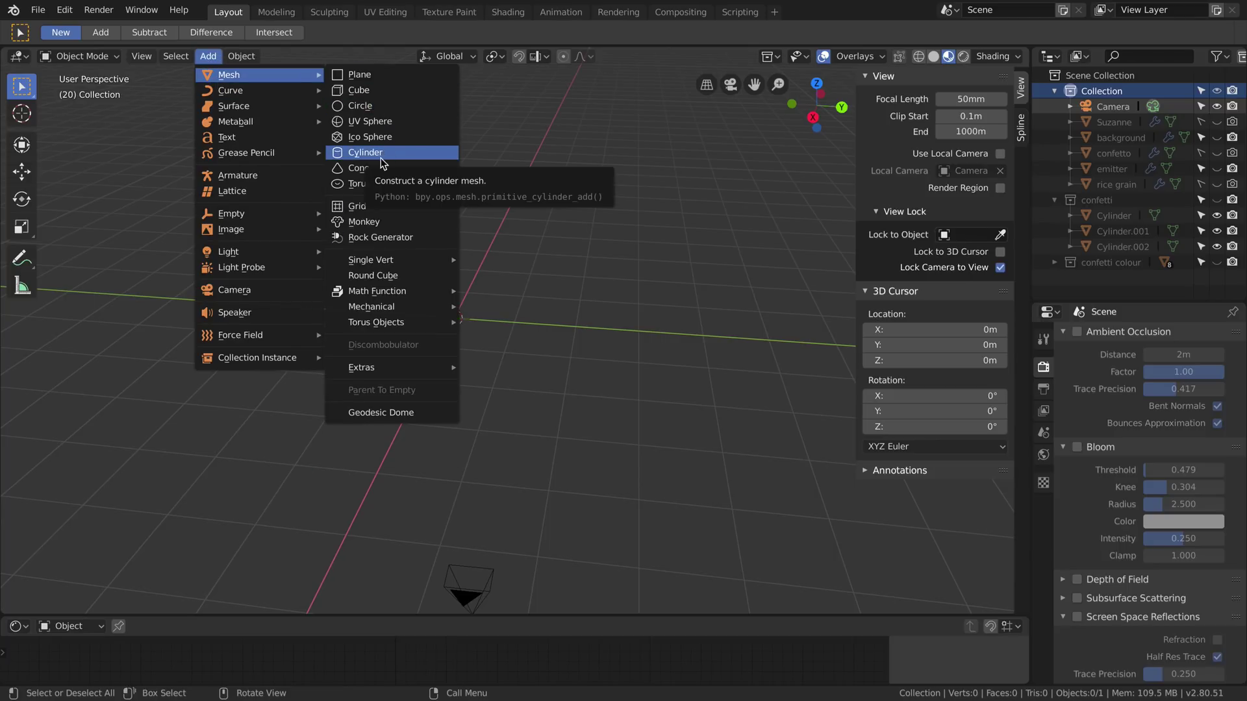
{"action": "left_click", "coordinate": [363, 183]}
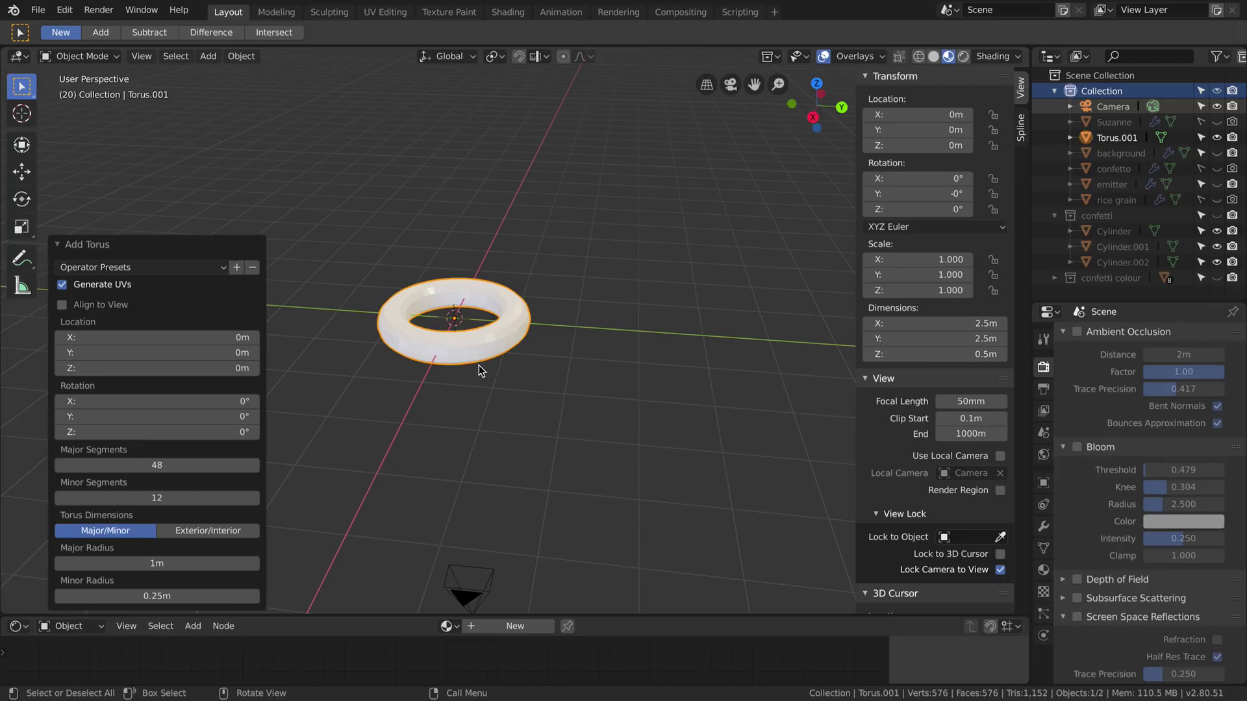
Step: Lower the new torus's major and minor segments until it is a low-poly ring of 55 vertices
{"action": "middle_click_drag", "start_coordinate": [478, 365], "coordinate": [481, 352]}
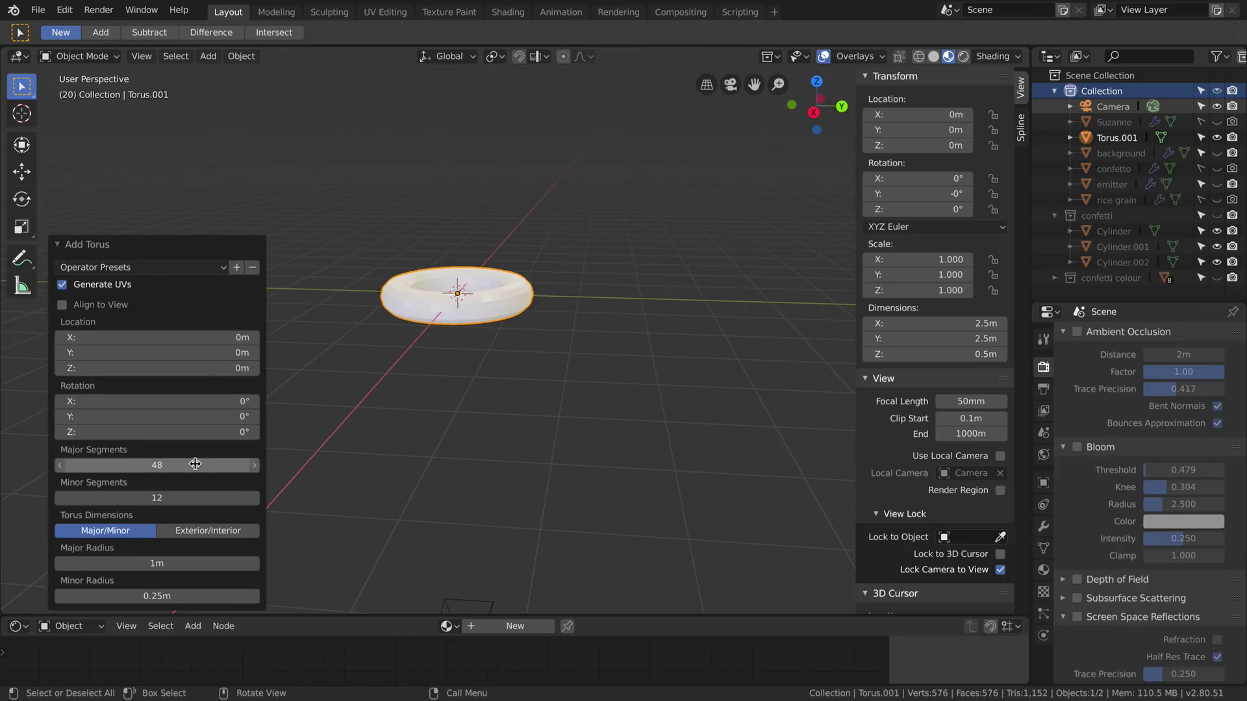
{"action": "mouse_move", "coordinate": [156, 465]}
{"action": "left_mouse_down"}
{"action": "mouse_move", "coordinate": [130, 465]}
{"action": "mouse_move", "coordinate": [148, 465]}
{"action": "left_mouse_up"}
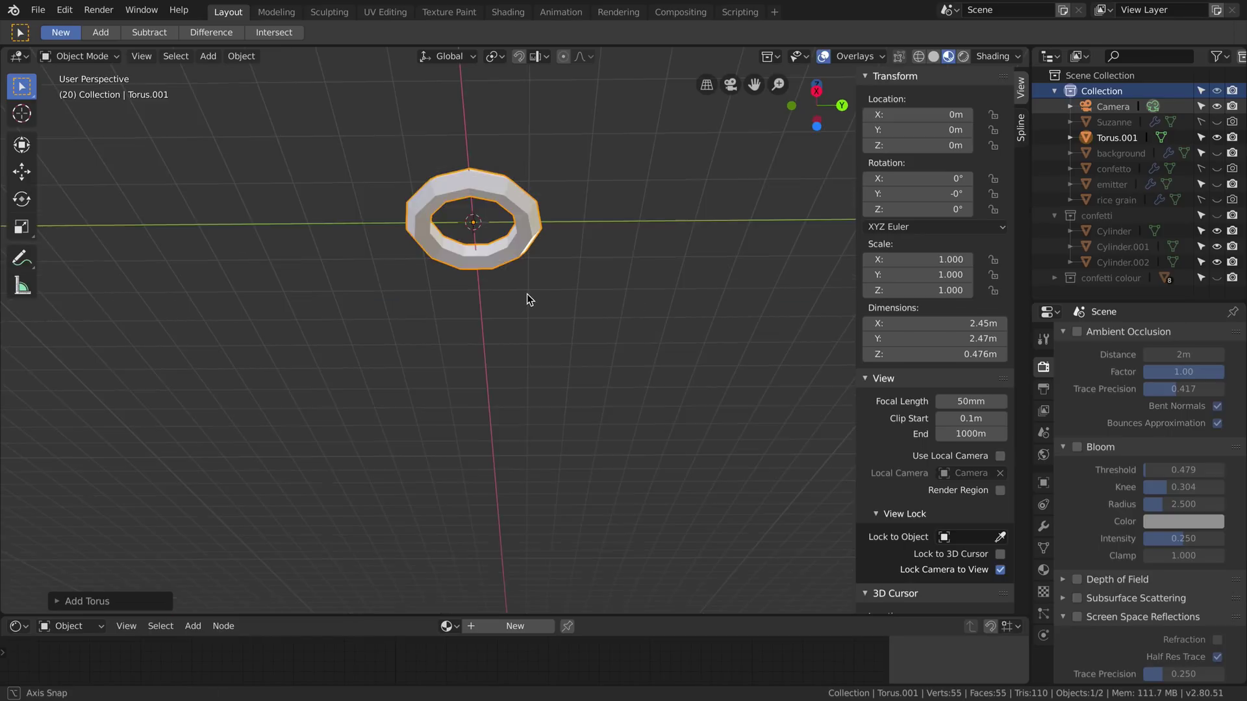
{"action": "middle_click_drag", "start_coordinate": [527, 293], "coordinate": [489, 363]}
{"action": "scroll", "coordinate": [488, 363], "scroll_direction": "up", "scroll_amount": 3}
{"action": "scroll", "coordinate": [488, 364], "scroll_direction": "down", "scroll_amount": 3}
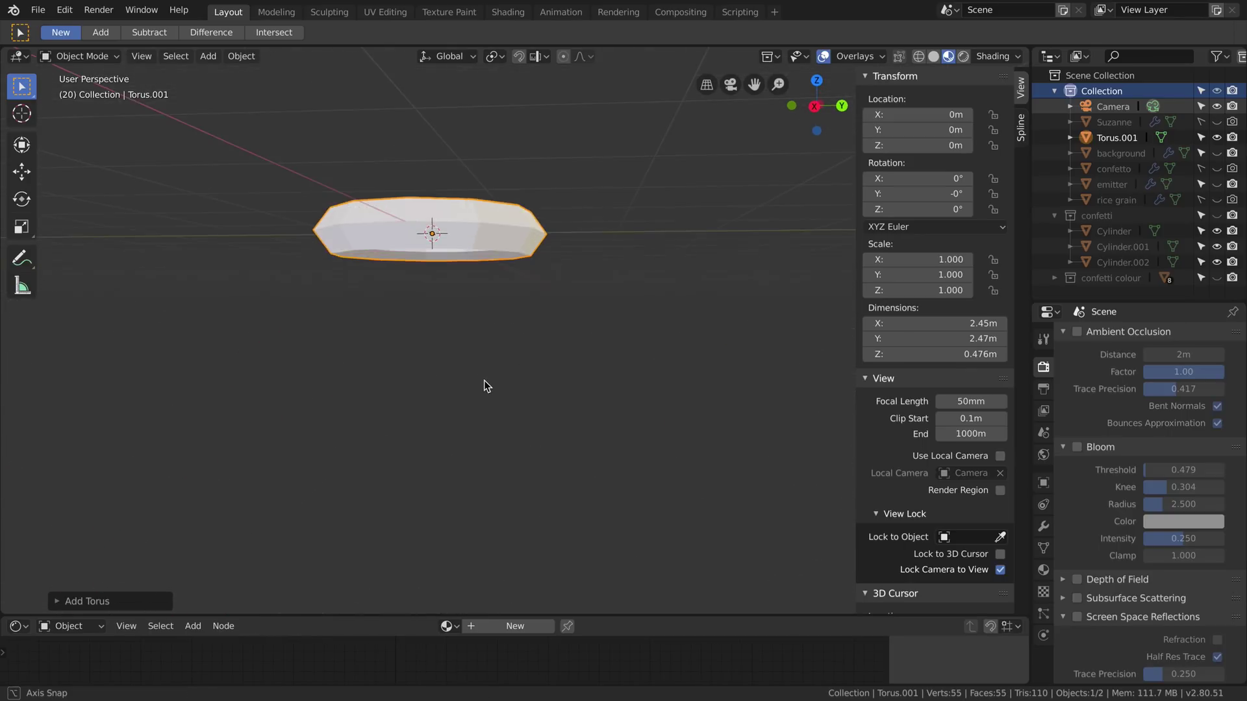
{"action": "middle_click_drag", "start_coordinate": [485, 386], "coordinate": [469, 321]}
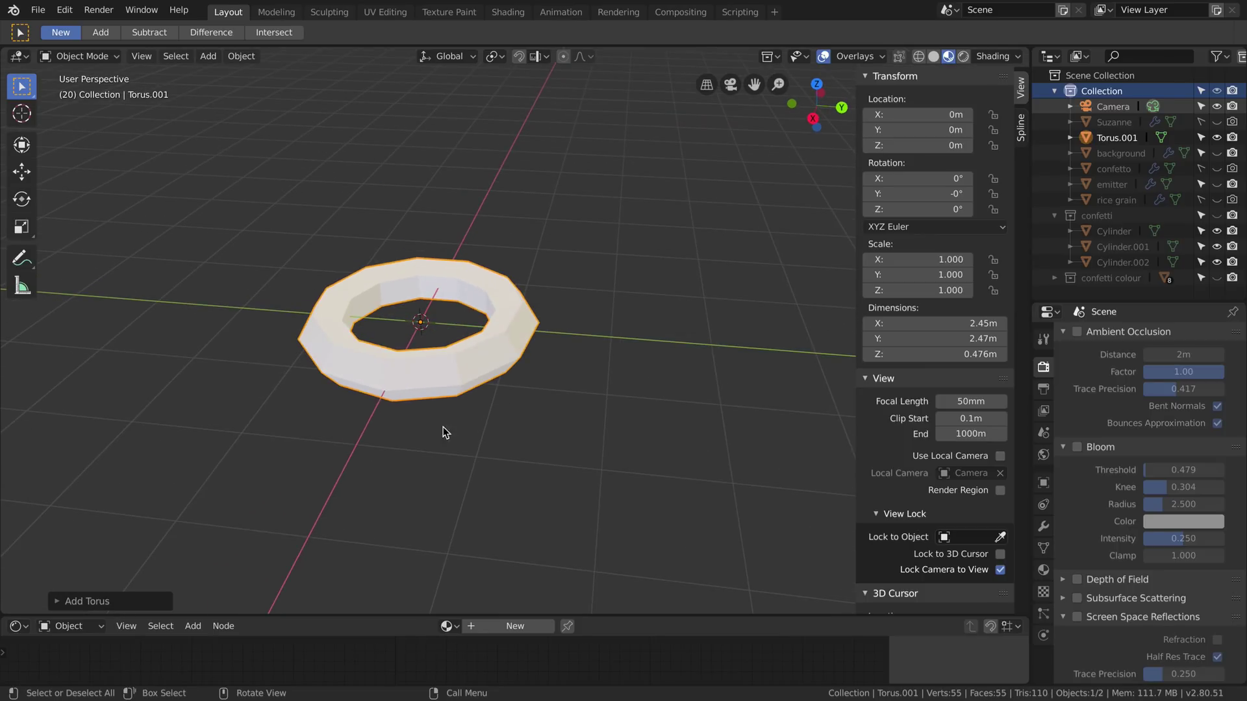
Step: Add a Particle System modifier to the torus
{"action": "left_click", "coordinate": [1043, 571]}
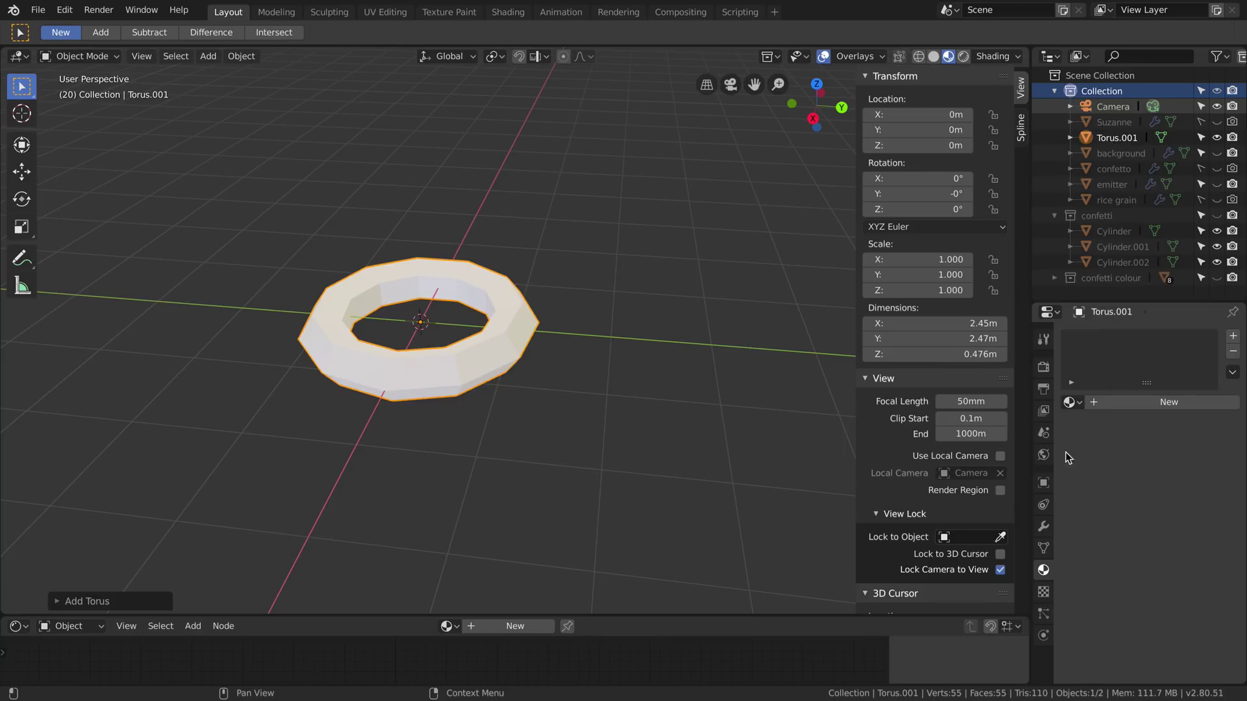
{"action": "left_click", "coordinate": [1043, 528]}
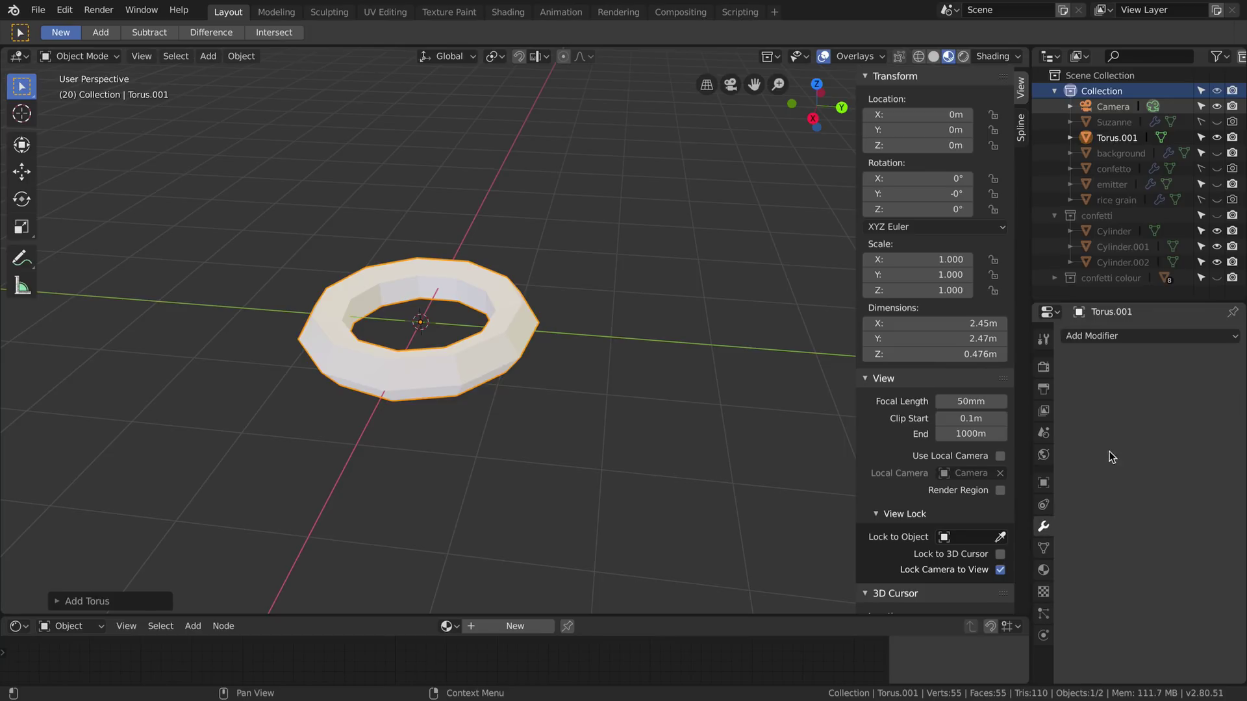
{"action": "left_click", "coordinate": [1138, 333]}
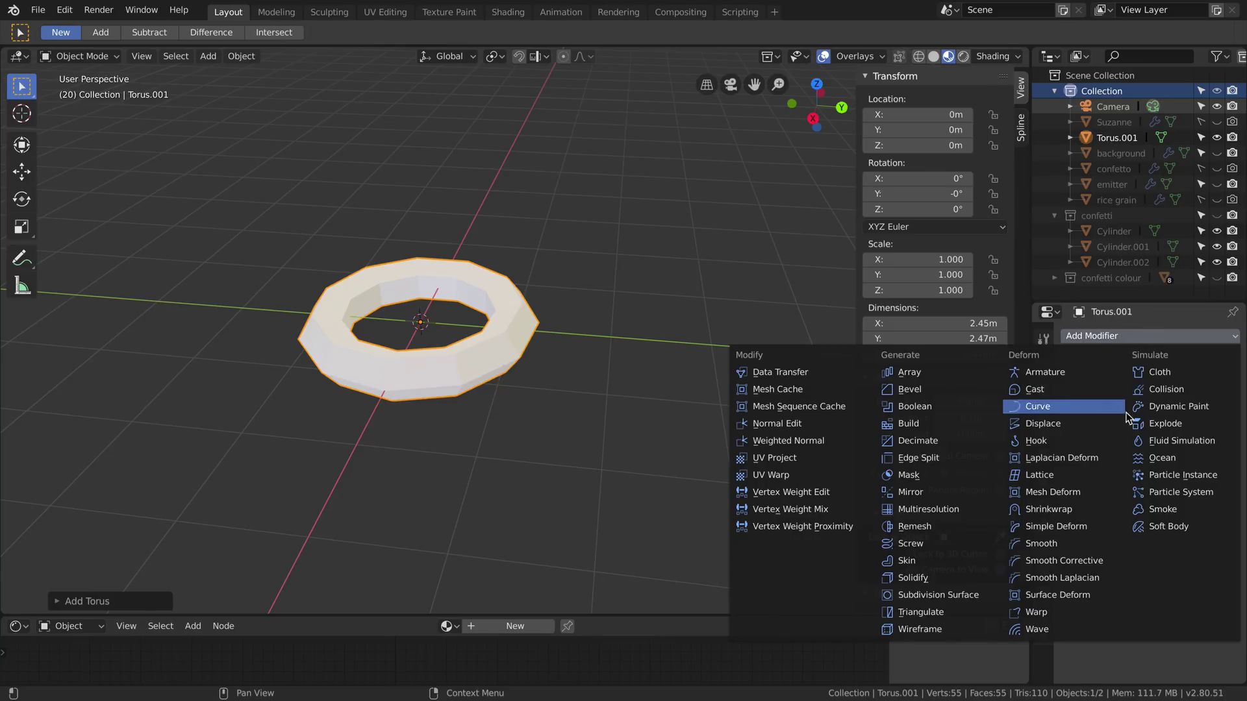
{"action": "left_click", "coordinate": [1173, 493]}
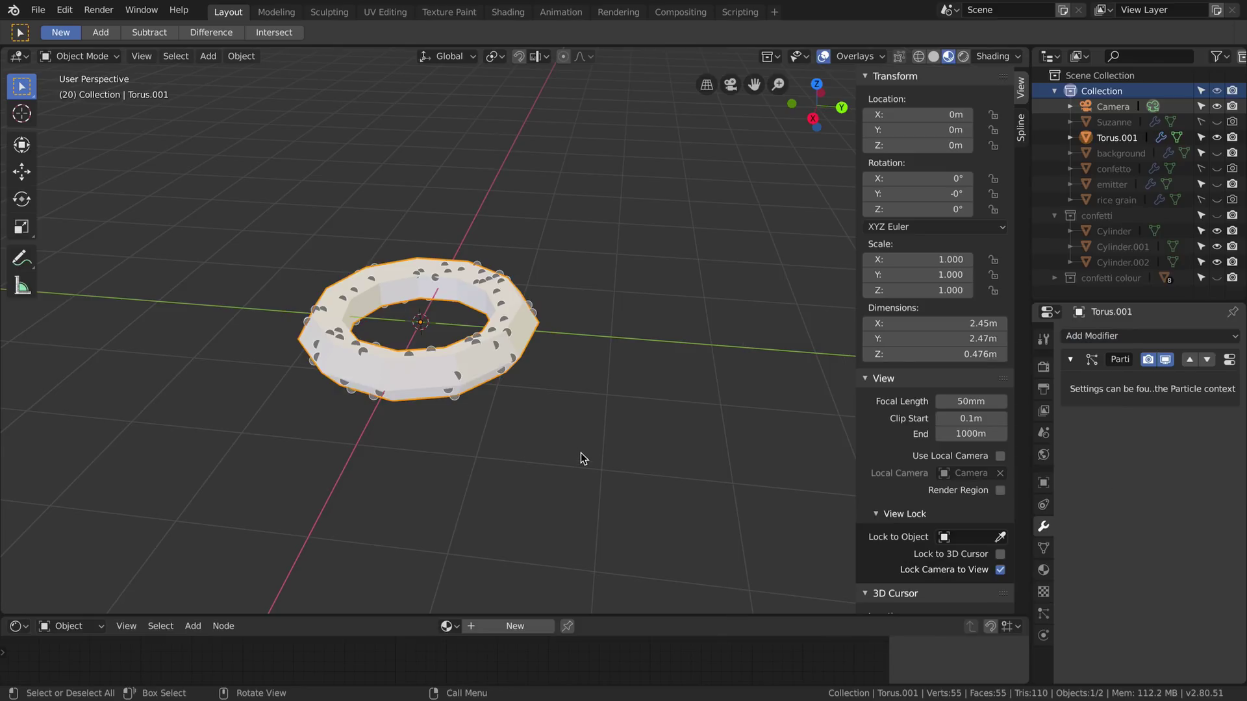
Step: Change the shader editor area into a timeline and scrub the particle simulation to frame 19
{"action": "left_click", "coordinate": [17, 628]}
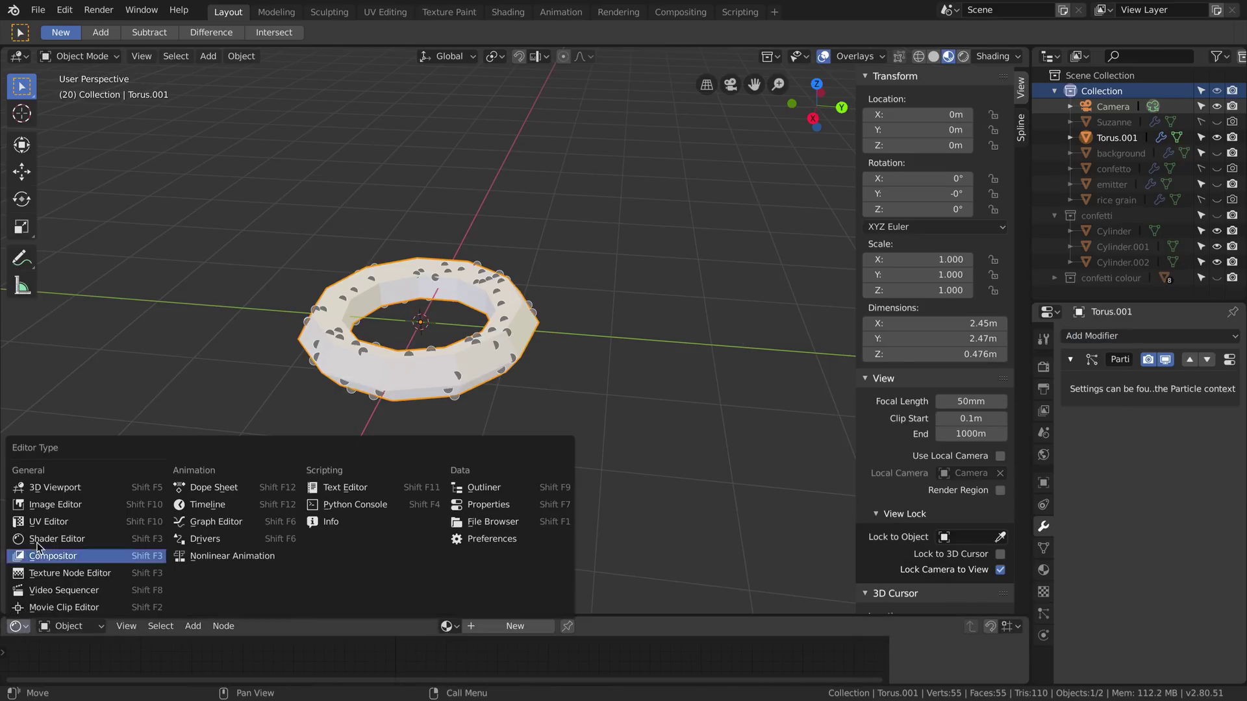
{"action": "left_click", "coordinate": [206, 505]}
{"action": "left_click_drag", "start_coordinate": [319, 657], "coordinate": [533, 650]}
{"action": "middle_click_drag", "start_coordinate": [529, 364], "coordinate": [530, 415]}
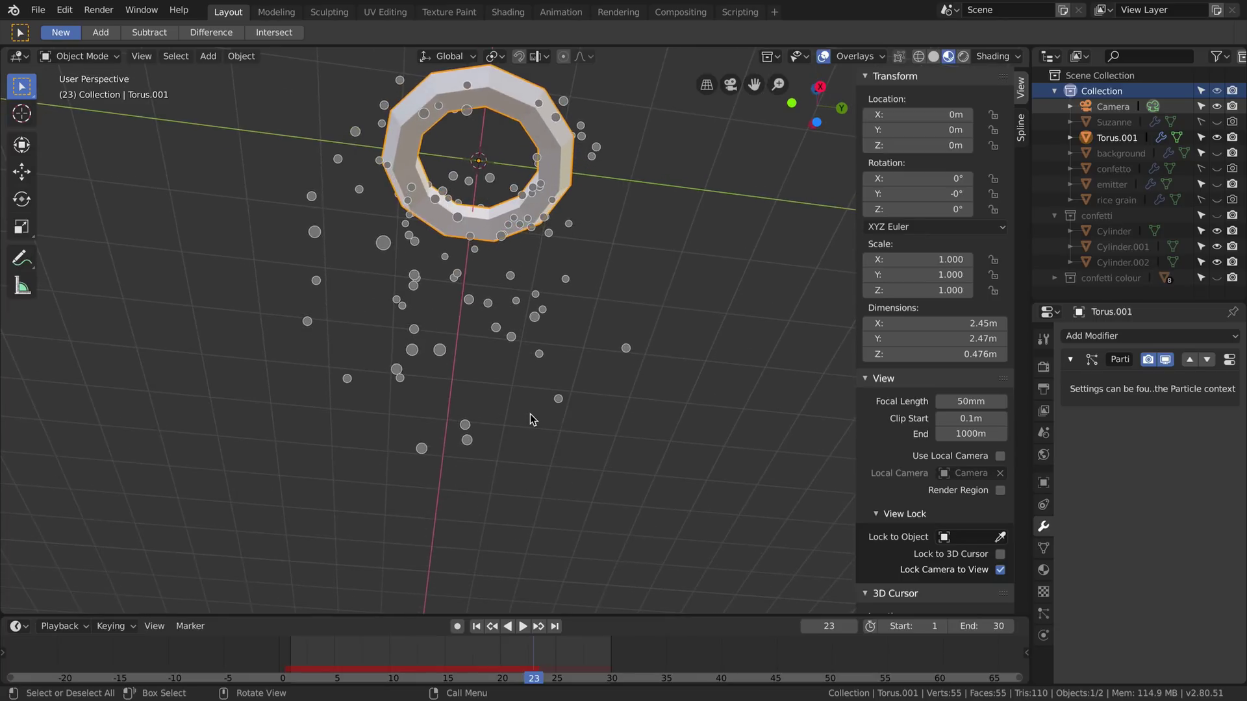
{"action": "scroll", "coordinate": [530, 414], "scroll_direction": "down", "scroll_amount": 3}
{"action": "mouse_move", "coordinate": [472, 538]}
{"action": "middle_mouse_down"}
{"action": "mouse_move", "coordinate": [478, 517]}
{"action": "mouse_move", "coordinate": [478, 528]}
{"action": "middle_mouse_up"}
{"action": "mouse_move", "coordinate": [342, 663]}
{"action": "right_mouse_down"}
{"action": "mouse_move", "coordinate": [269, 664]}
{"action": "mouse_move", "coordinate": [347, 654]}
{"action": "right_mouse_up"}
{"action": "left_click_drag", "start_coordinate": [348, 658], "coordinate": [492, 649]}
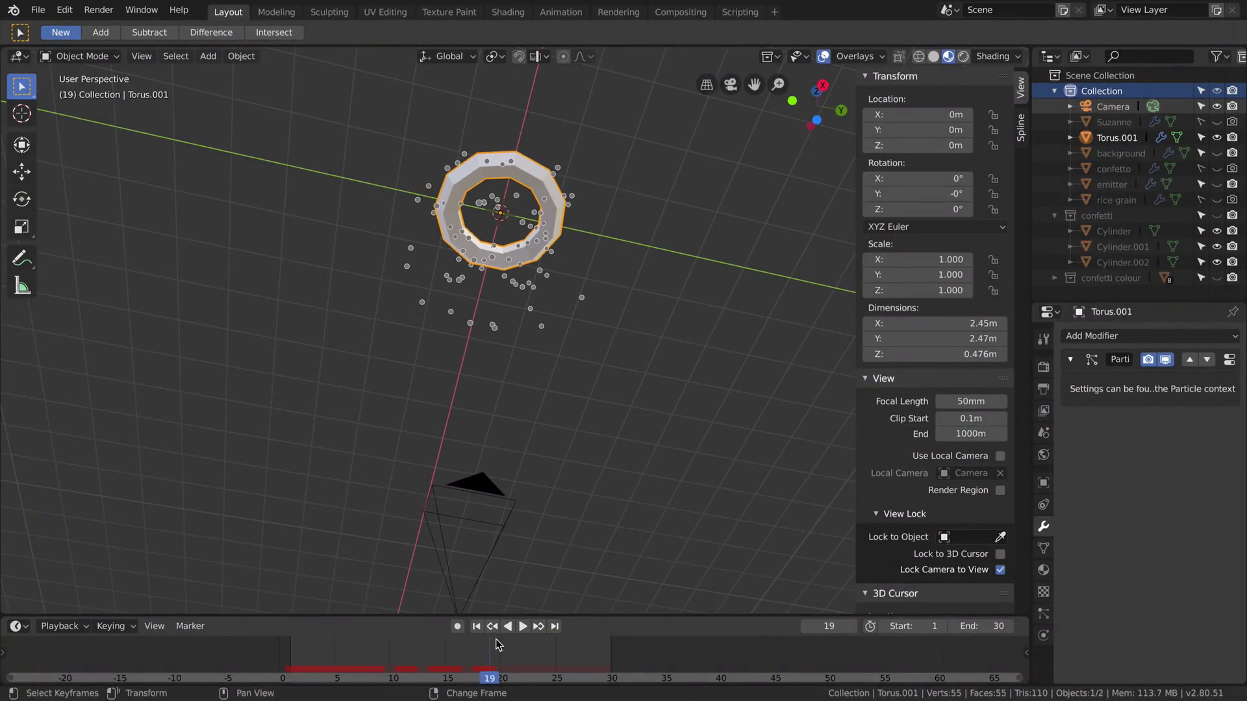
Step: Look through the camera and scrub the emitted particles to frame 23
{"action": "key", "text": "space"}
{"action": "left_click", "coordinate": [734, 87]}
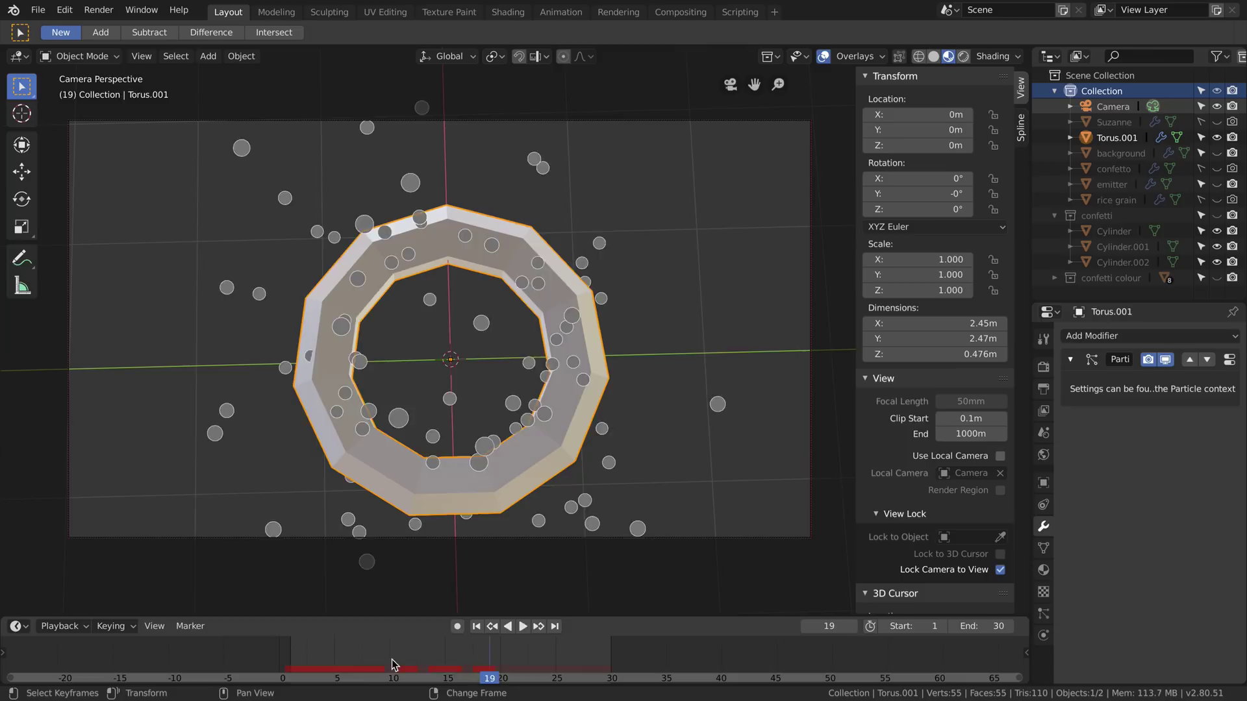
{"action": "right_click_drag", "start_coordinate": [322, 665], "coordinate": [478, 653]}
{"action": "middle_click_drag", "start_coordinate": [539, 422], "coordinate": [530, 394]}
{"action": "left_click_drag", "start_coordinate": [279, 658], "coordinate": [534, 651]}
Step: Render the torus's particles as a collection, with confetti as the instance collection
{"action": "left_click", "coordinate": [1044, 614]}
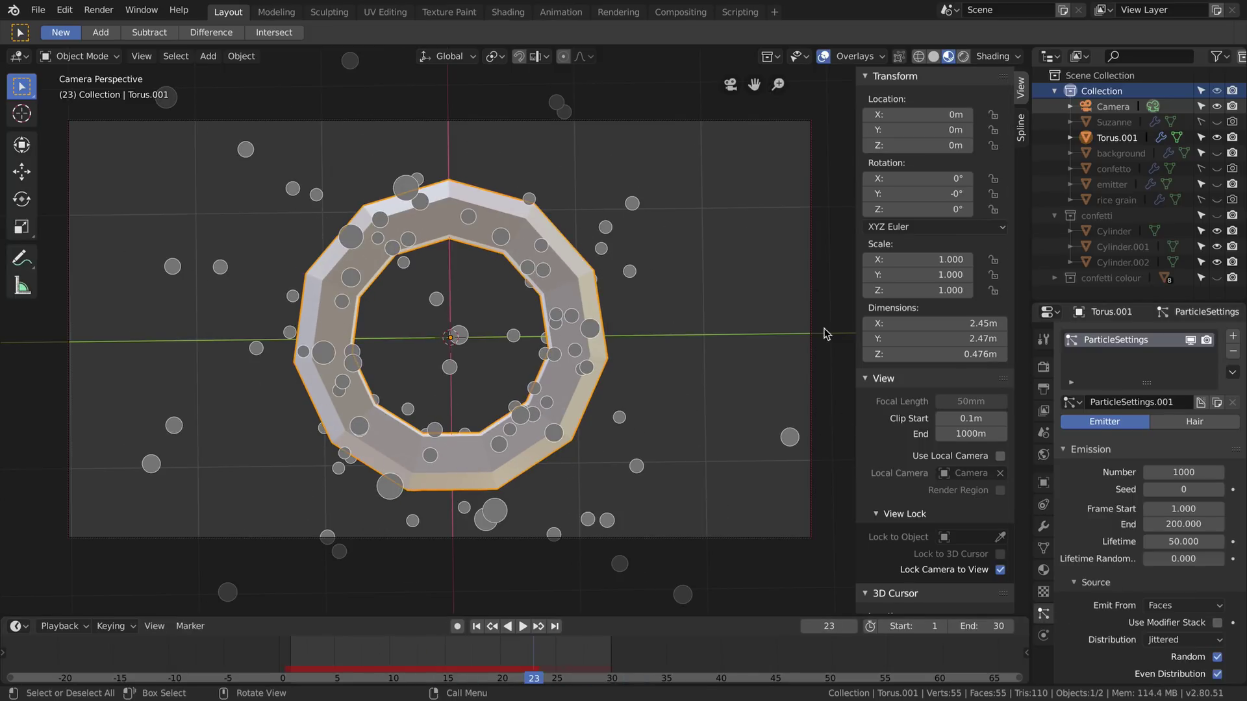
{"action": "scroll", "coordinate": [1093, 491], "scroll_direction": "down", "scroll_amount": 5}
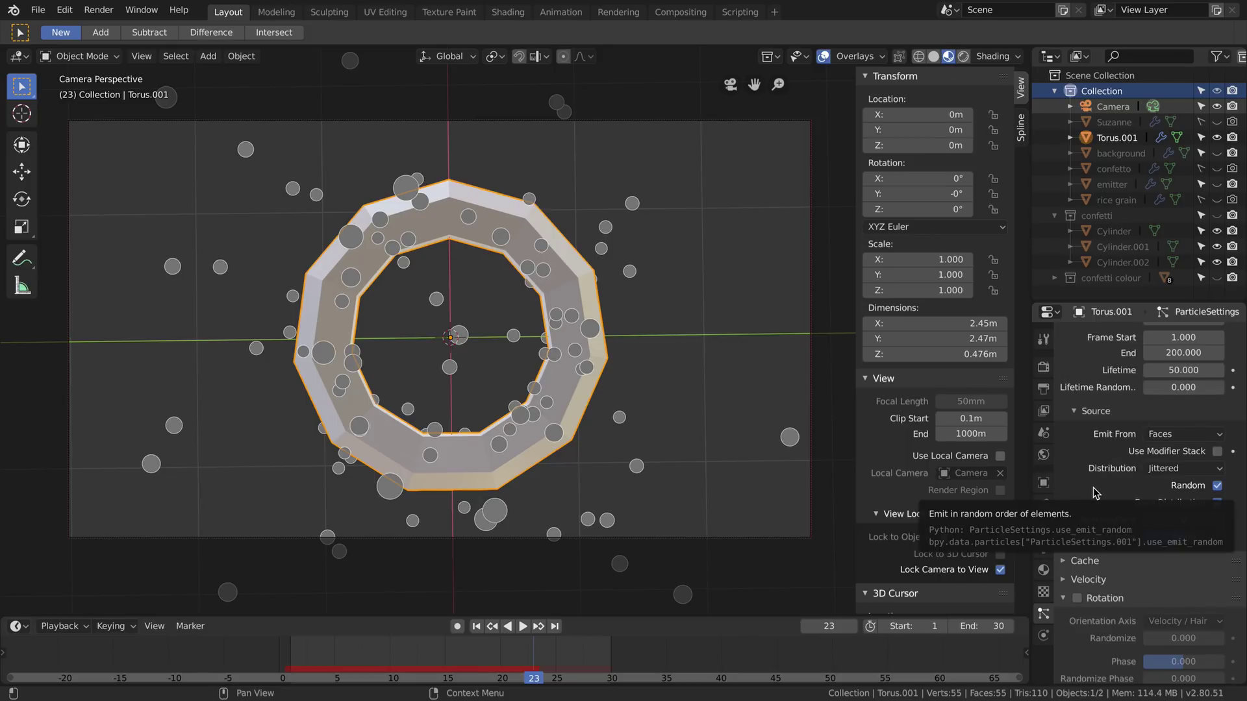
{"action": "scroll", "coordinate": [1093, 491], "scroll_direction": "down", "scroll_amount": 10}
{"action": "scroll", "coordinate": [1093, 493], "scroll_direction": "down", "scroll_amount": 10}
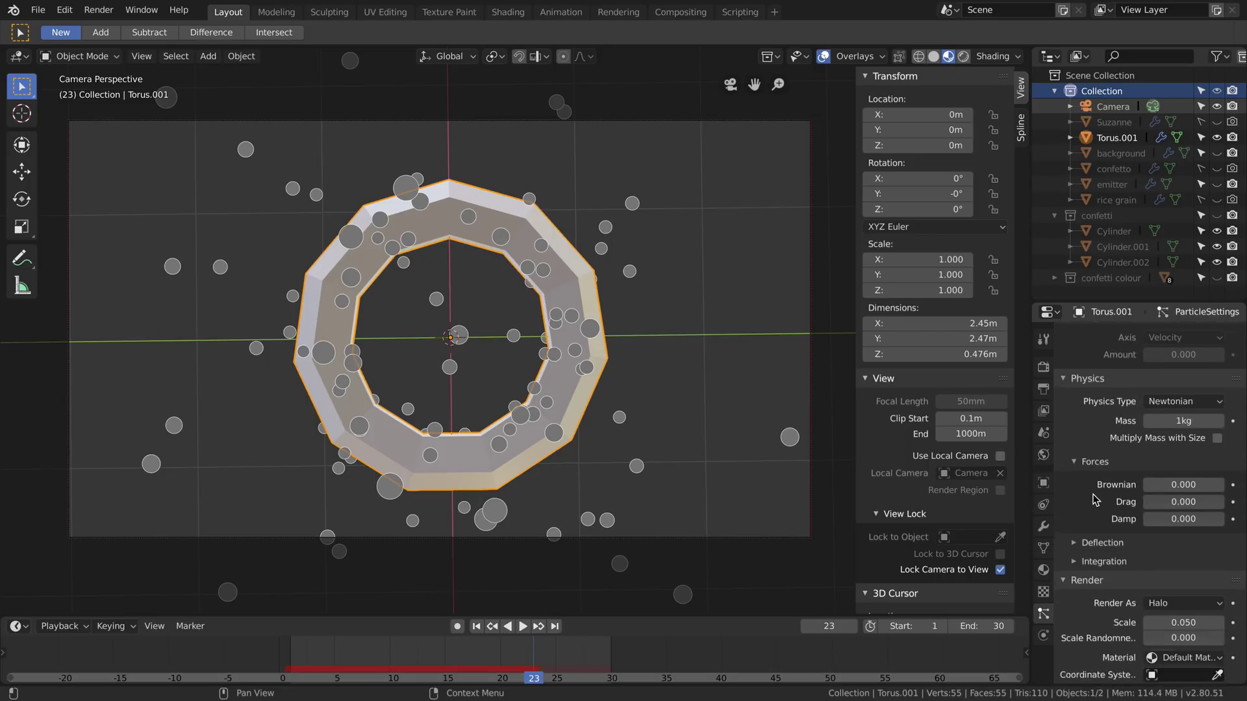
{"action": "left_click", "coordinate": [1167, 418]}
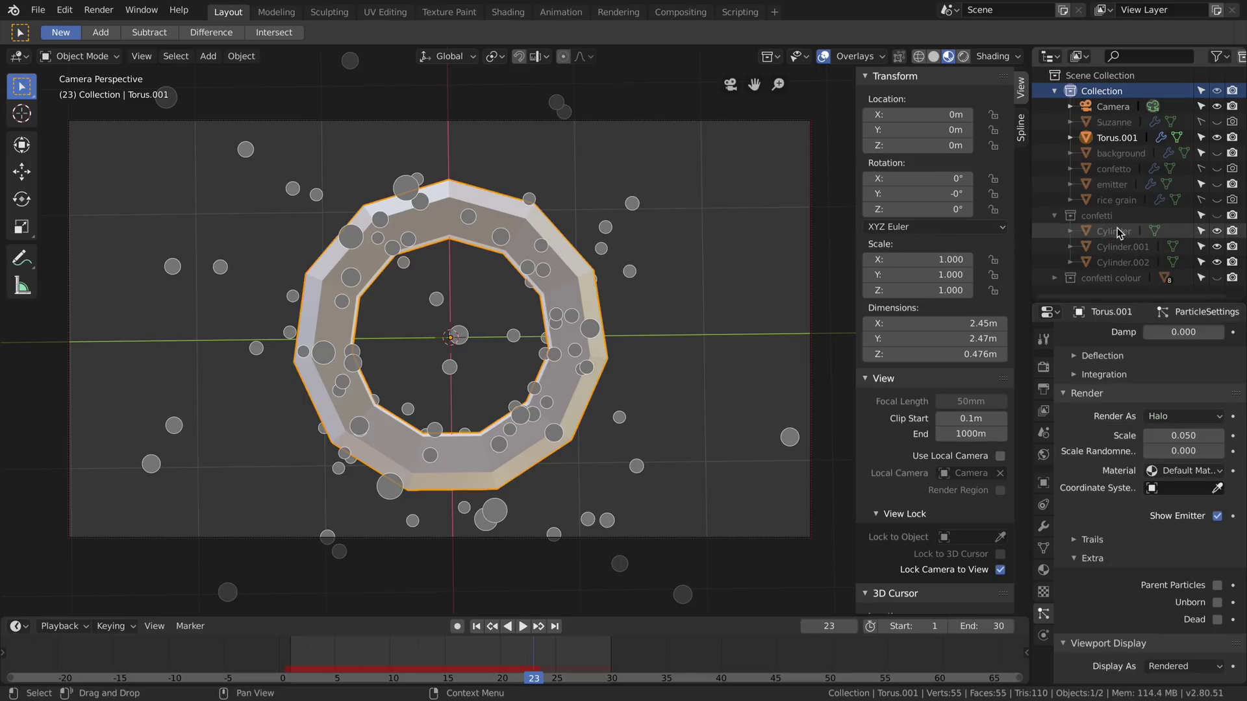
{"action": "left_click", "coordinate": [1184, 417]}
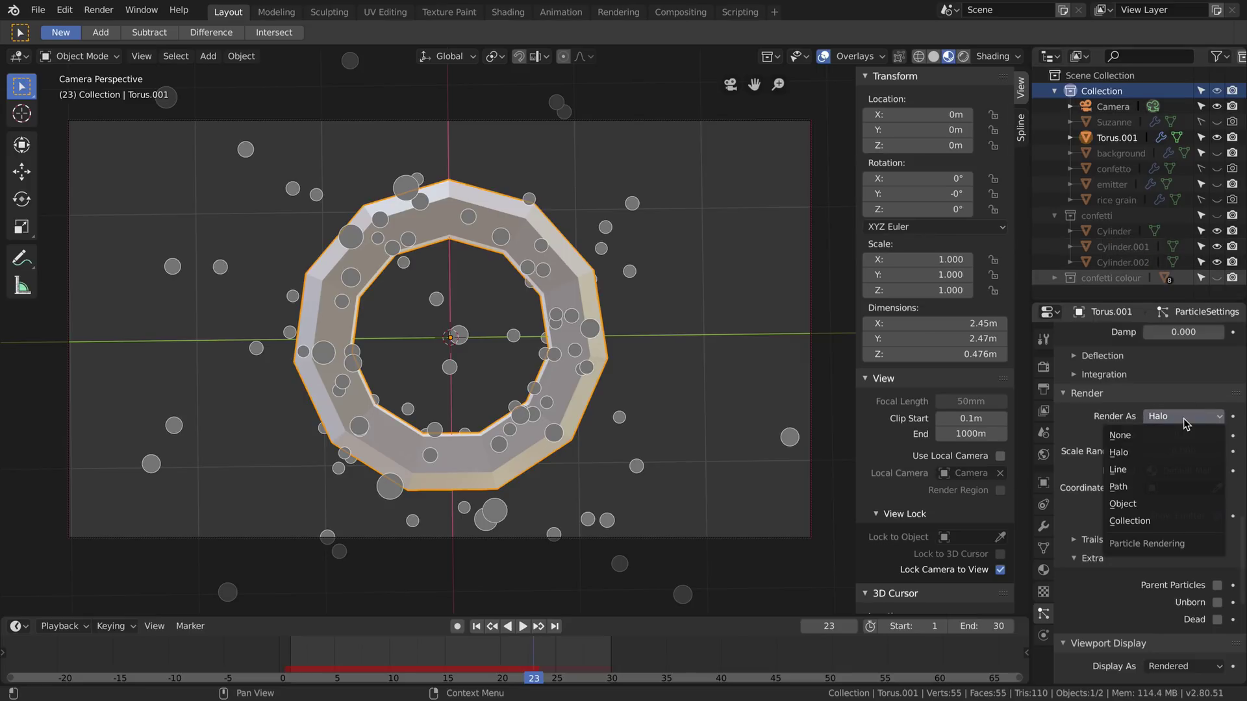
{"action": "left_click", "coordinate": [1138, 521]}
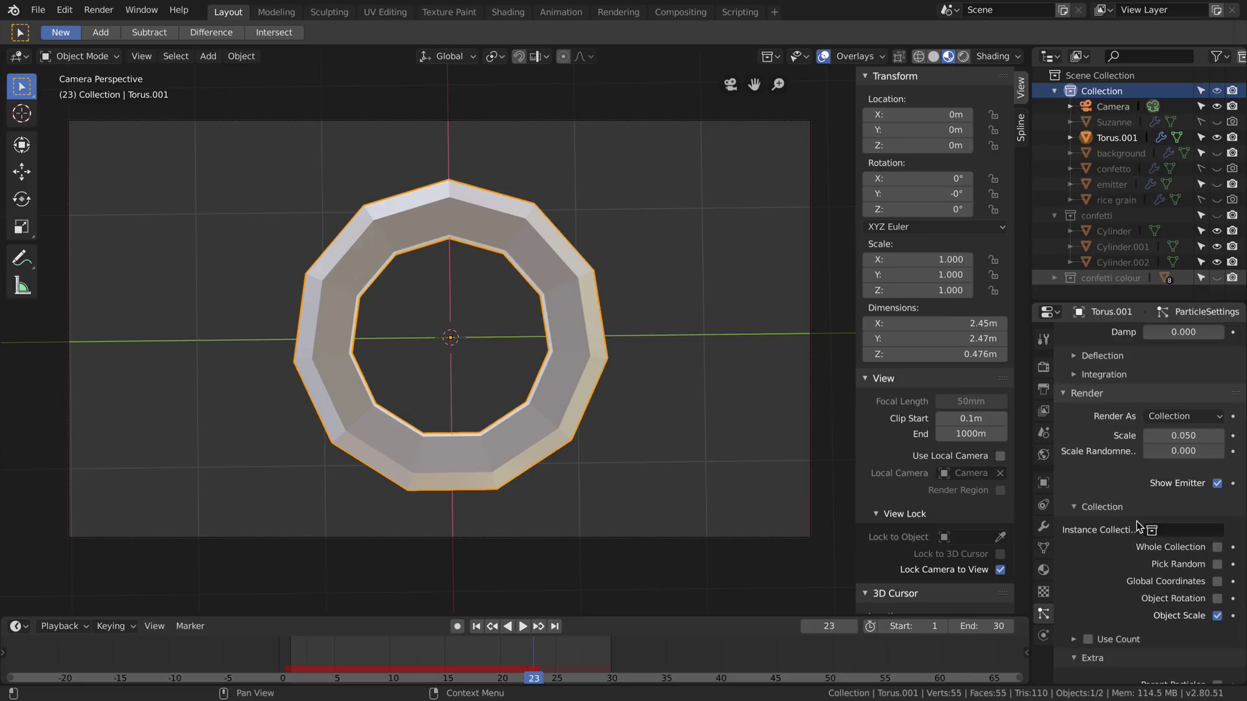
{"action": "left_click", "coordinate": [1169, 530]}
{"action": "left_click", "coordinate": [1107, 381]}
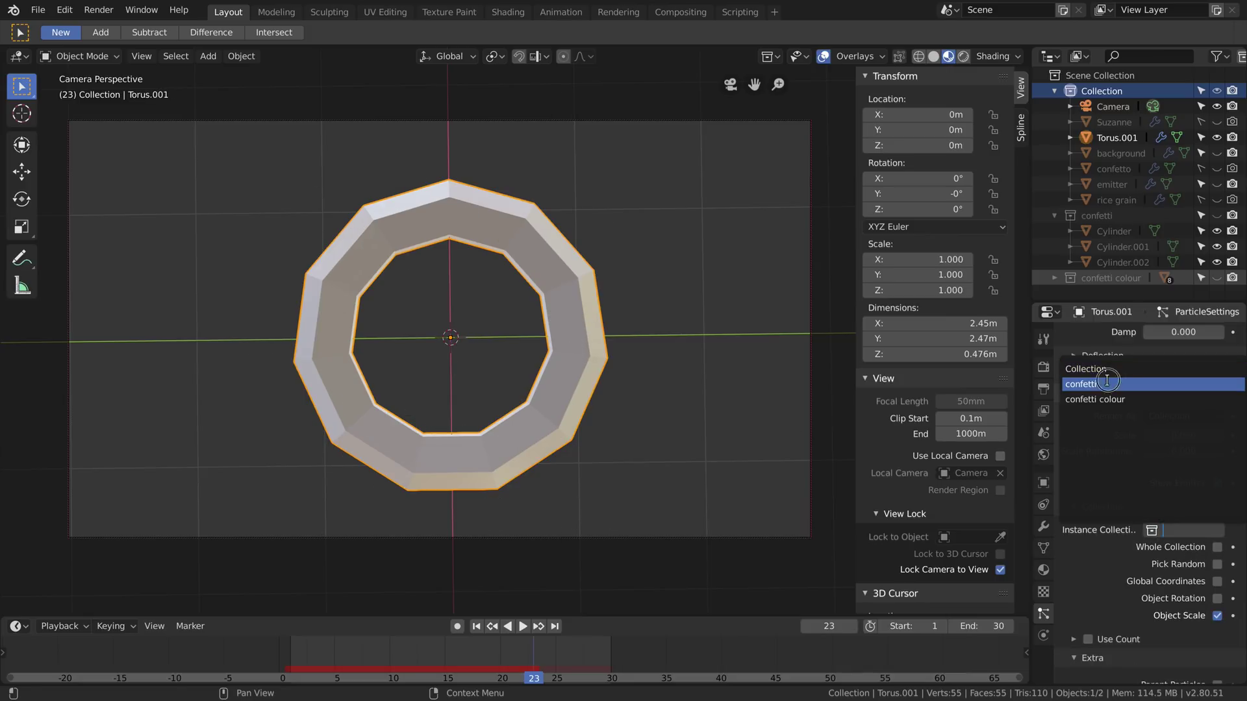
Step: Preview the confetti particles at frame 19, deselect the torus, and return to the camera view
{"action": "right_click_drag", "start_coordinate": [423, 647], "coordinate": [327, 658]}
{"action": "left_click_drag", "start_coordinate": [326, 661], "coordinate": [558, 657]}
{"action": "right_click_drag", "start_coordinate": [559, 655], "coordinate": [489, 654]}
{"action": "left_click", "coordinate": [731, 87]}
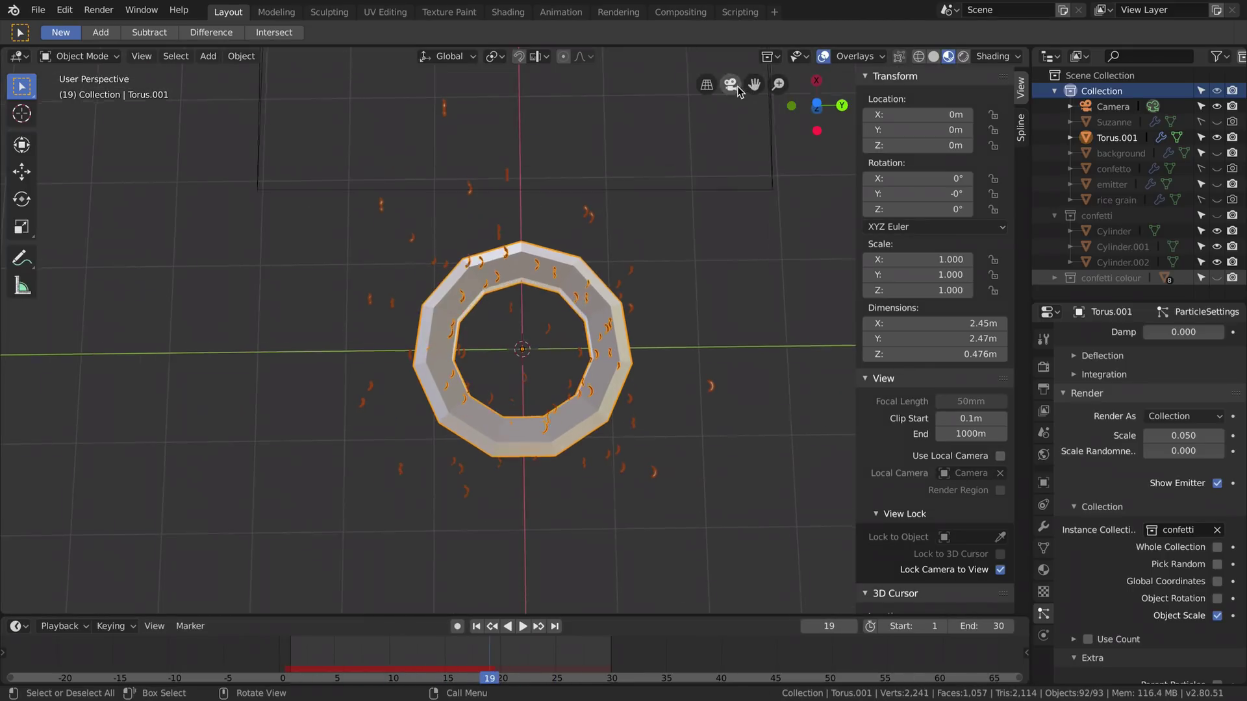
{"action": "middle_click_drag", "start_coordinate": [573, 319], "coordinate": [513, 286]}
{"action": "left_click", "coordinate": [726, 340]}
{"action": "left_click", "coordinate": [741, 85]}
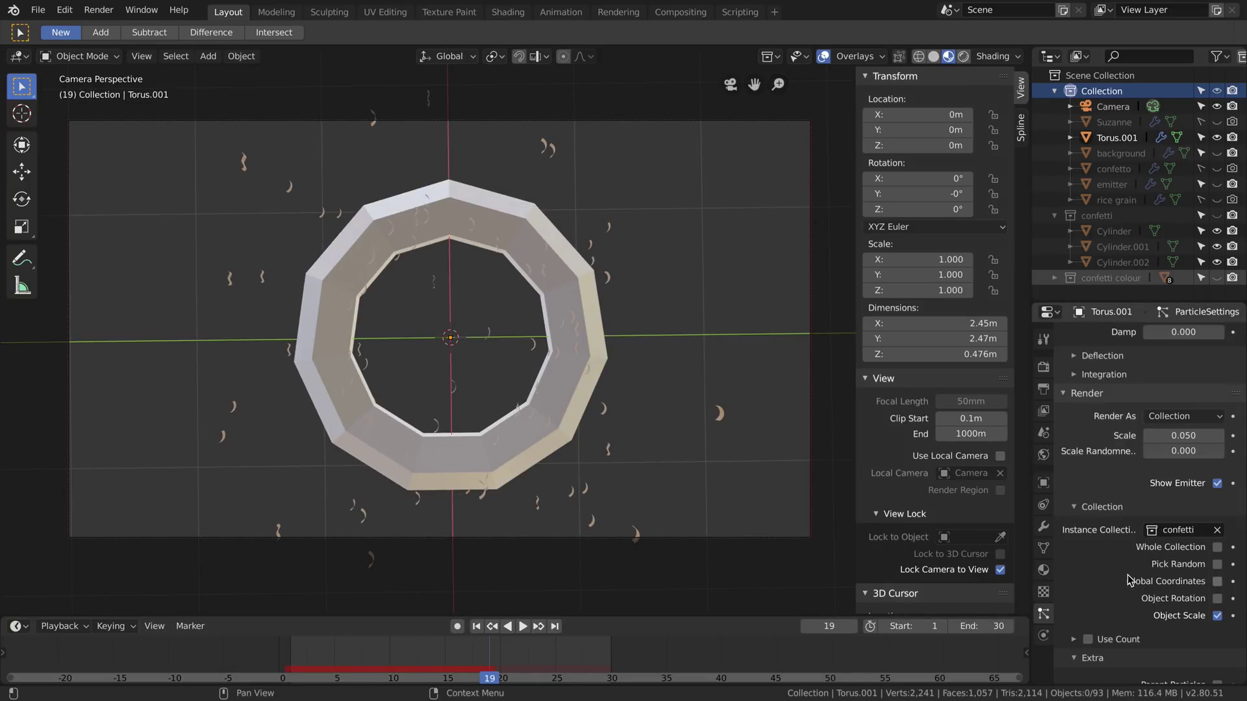
Step: Enable Pick Random for the confetti instances and turn off Show Emitter for both render and viewport display
{"action": "left_click", "coordinate": [1218, 565]}
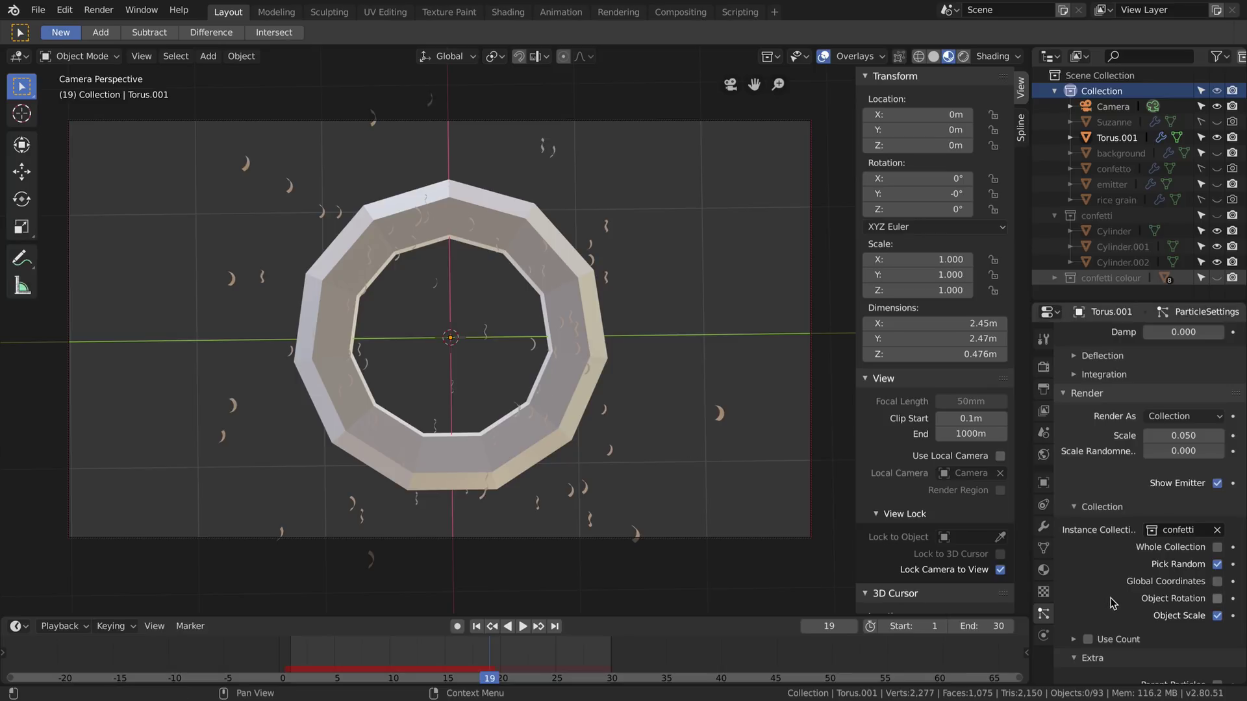
{"action": "left_click", "coordinate": [1218, 484]}
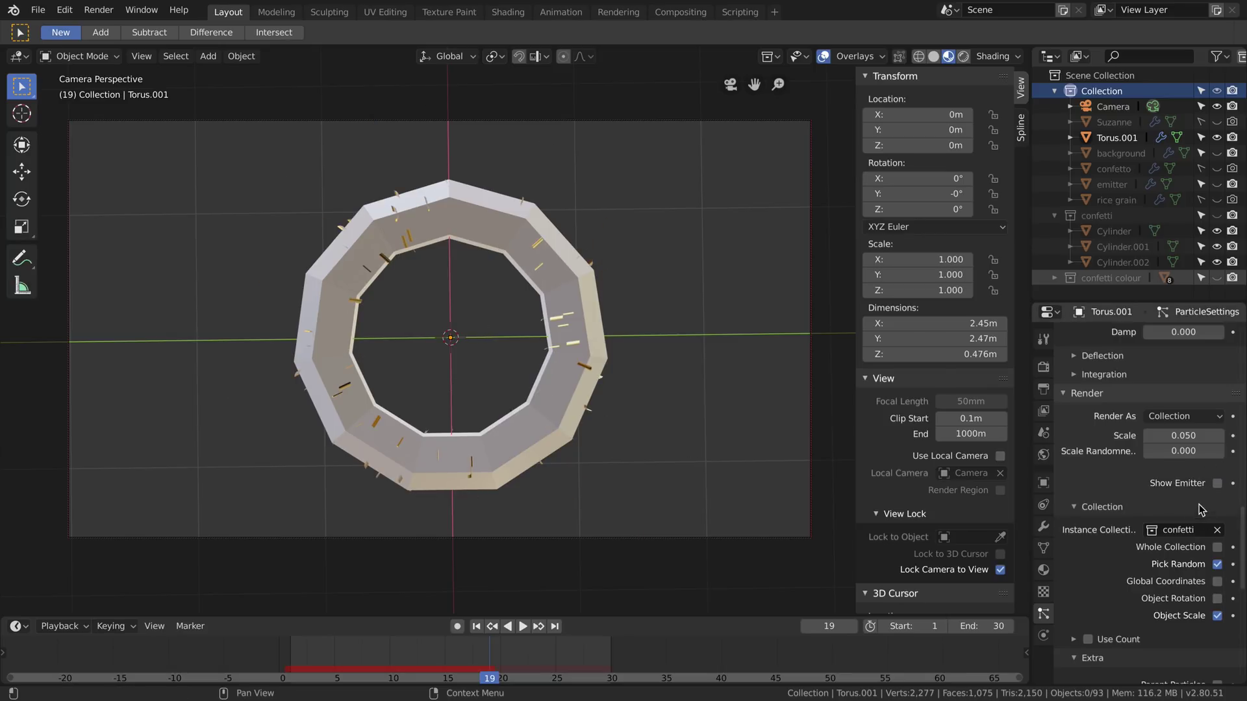
{"action": "scroll", "coordinate": [1202, 510], "scroll_direction": "down", "scroll_amount": 6}
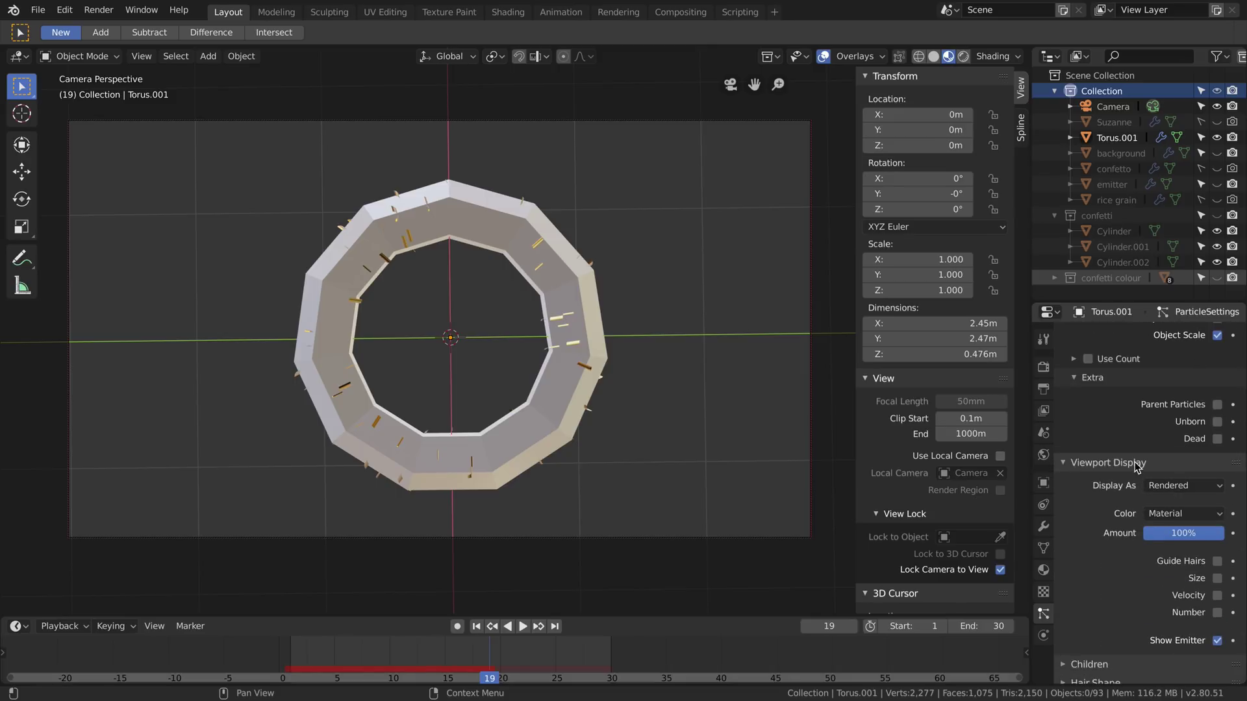
{"action": "left_click", "coordinate": [1218, 642]}
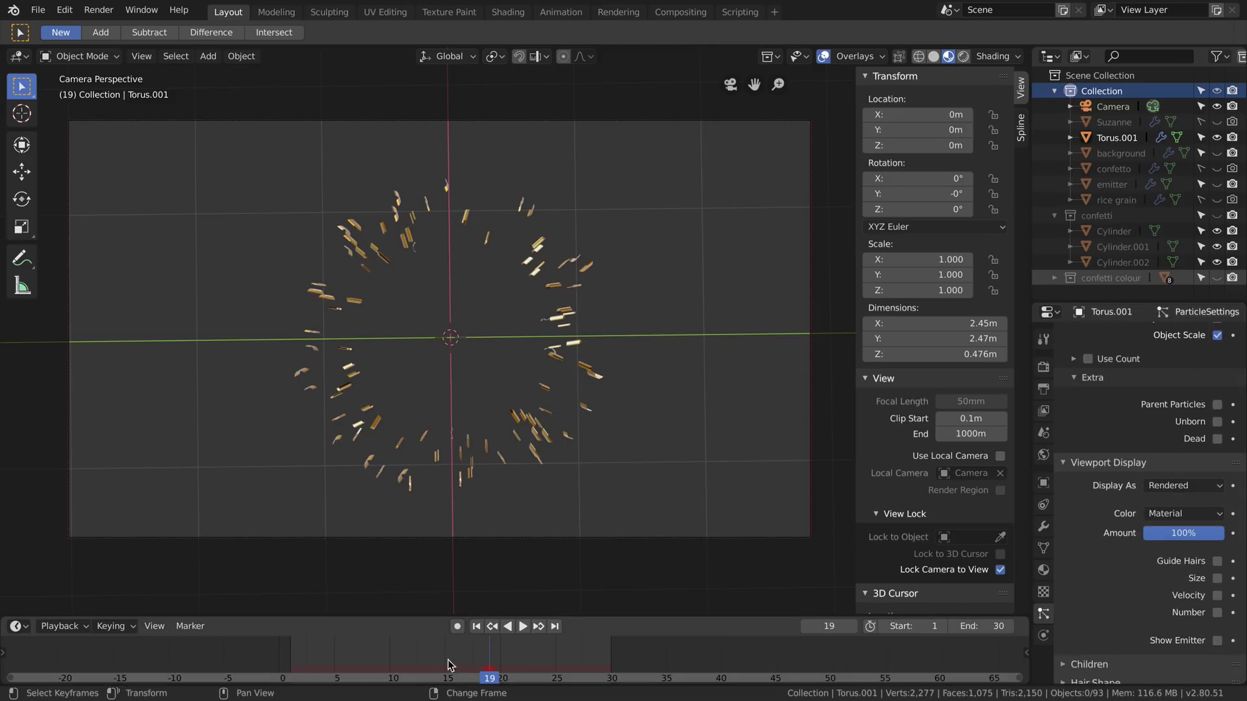
Step: Run the particle simulation again from the start to frame 23 to check the confetti without the emitter
{"action": "left_click", "coordinate": [523, 626]}
{"action": "left_click", "coordinate": [257, 660]}
{"action": "left_click_drag", "start_coordinate": [257, 659], "coordinate": [534, 658]}
{"action": "scroll", "coordinate": [1130, 583], "scroll_direction": "up", "scroll_amount": 2}
{"action": "scroll", "coordinate": [1130, 582], "scroll_direction": "up", "scroll_amount": 15}
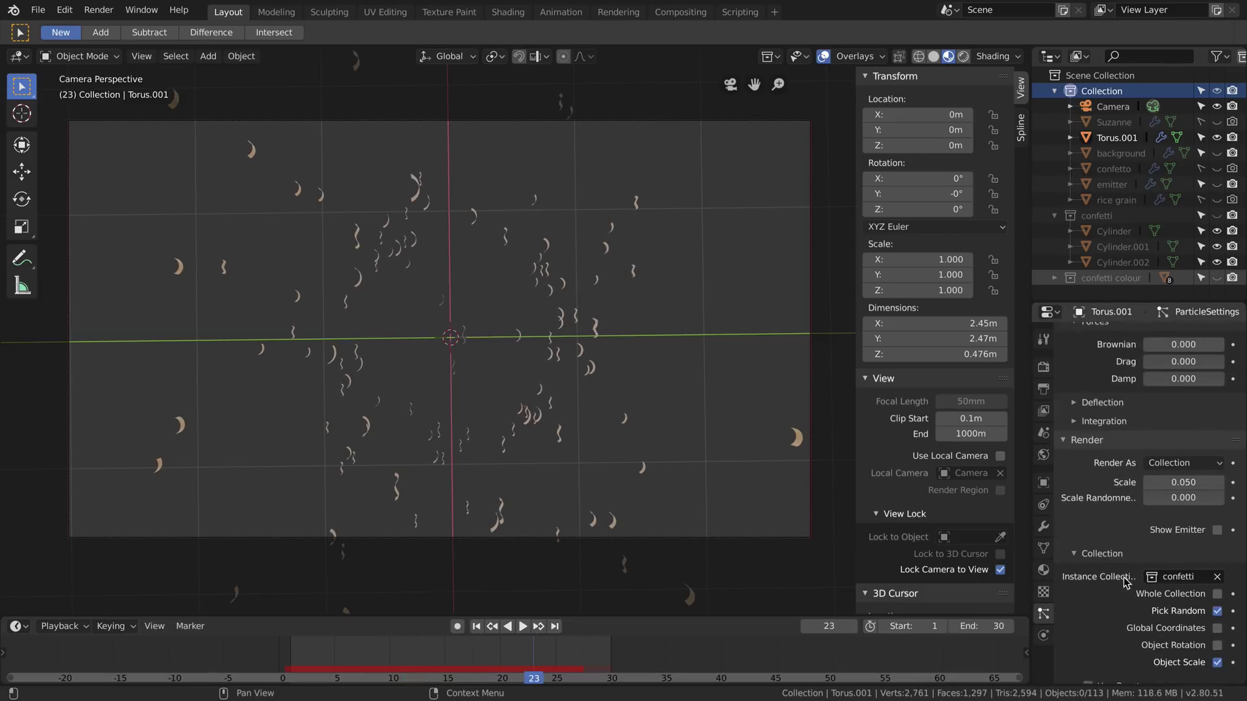
Step: Enable Rotation for the torus's particles with Randomize 0.167 and Randomize Phase 0.375, and turn on Dynamic
{"action": "scroll", "coordinate": [1125, 580], "scroll_direction": "up", "scroll_amount": 5}
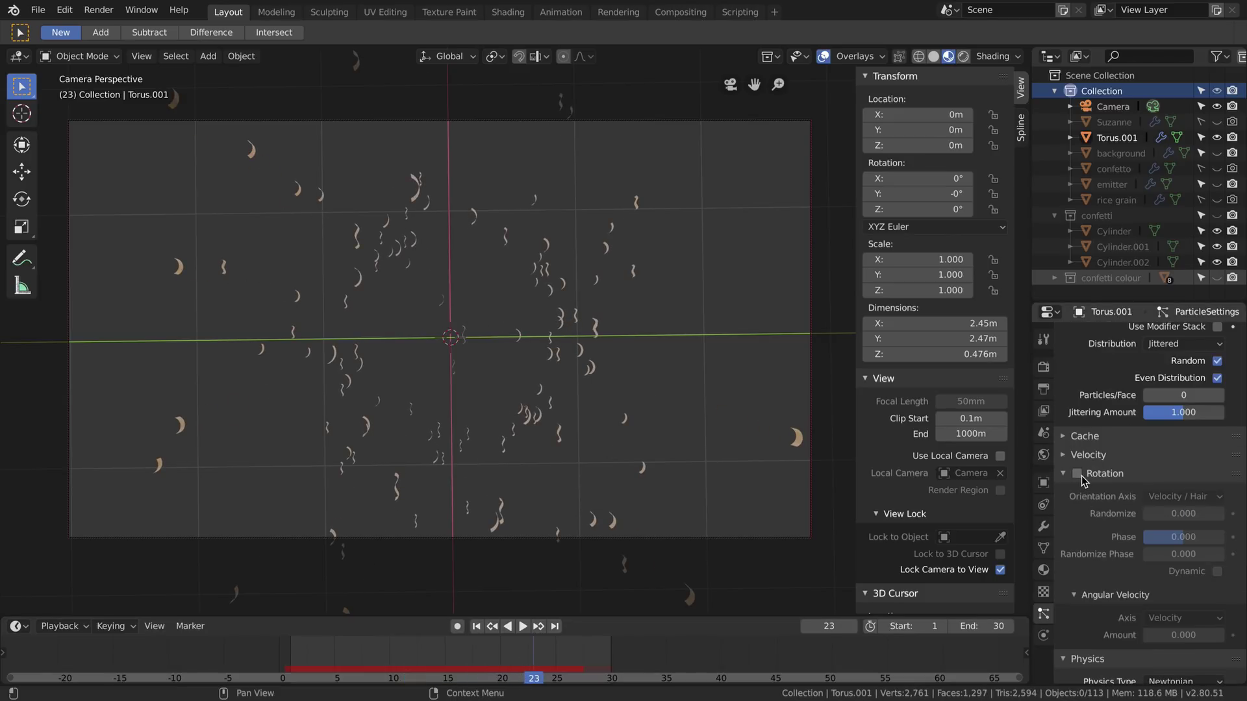
{"action": "left_click", "coordinate": [1081, 479]}
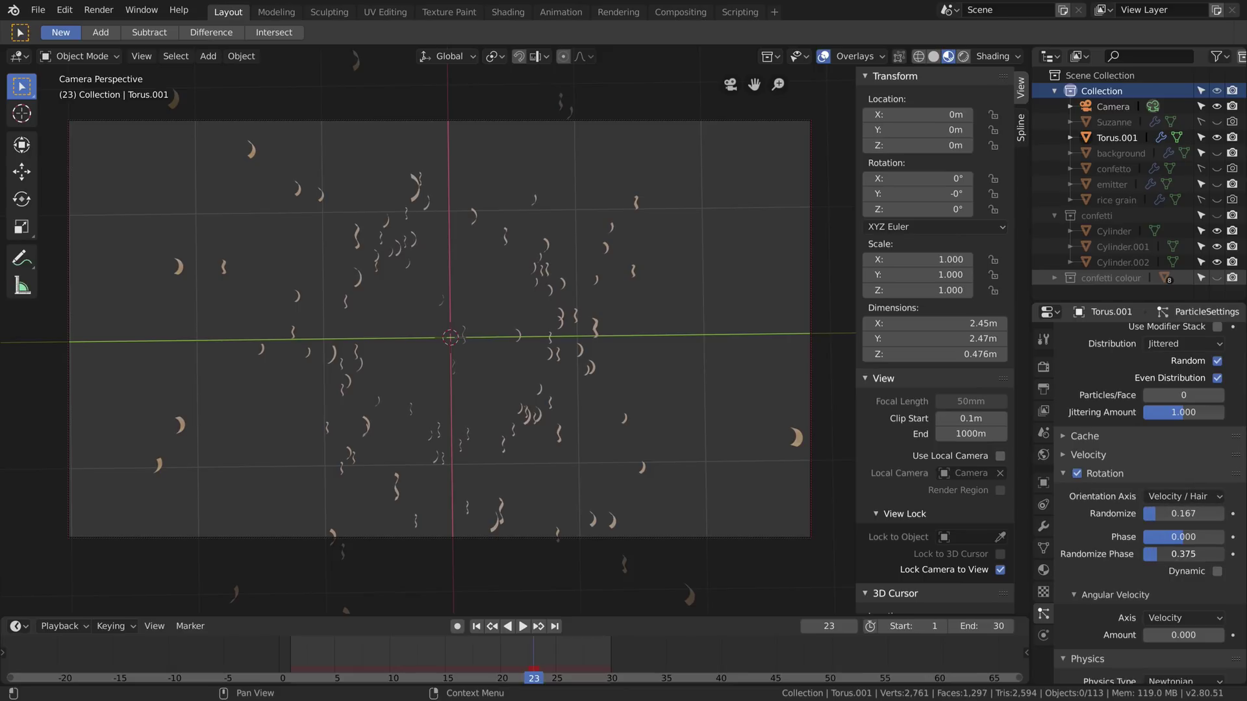
{"action": "left_click", "coordinate": [1218, 572]}
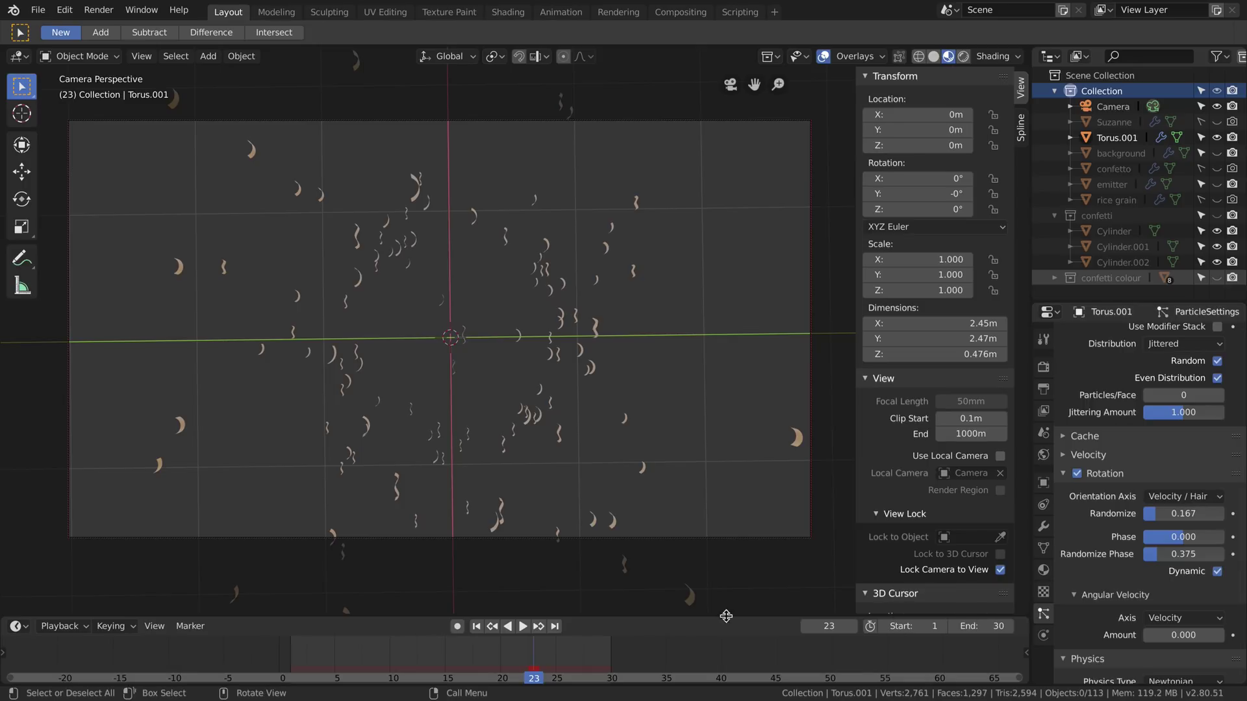
Step: Rerun the particle simulation from frame 0, set the rotation's Randomize to 0.292, and preview the tumbling confetti at frame 28
{"action": "left_click_drag", "start_coordinate": [530, 661], "coordinate": [273, 663]}
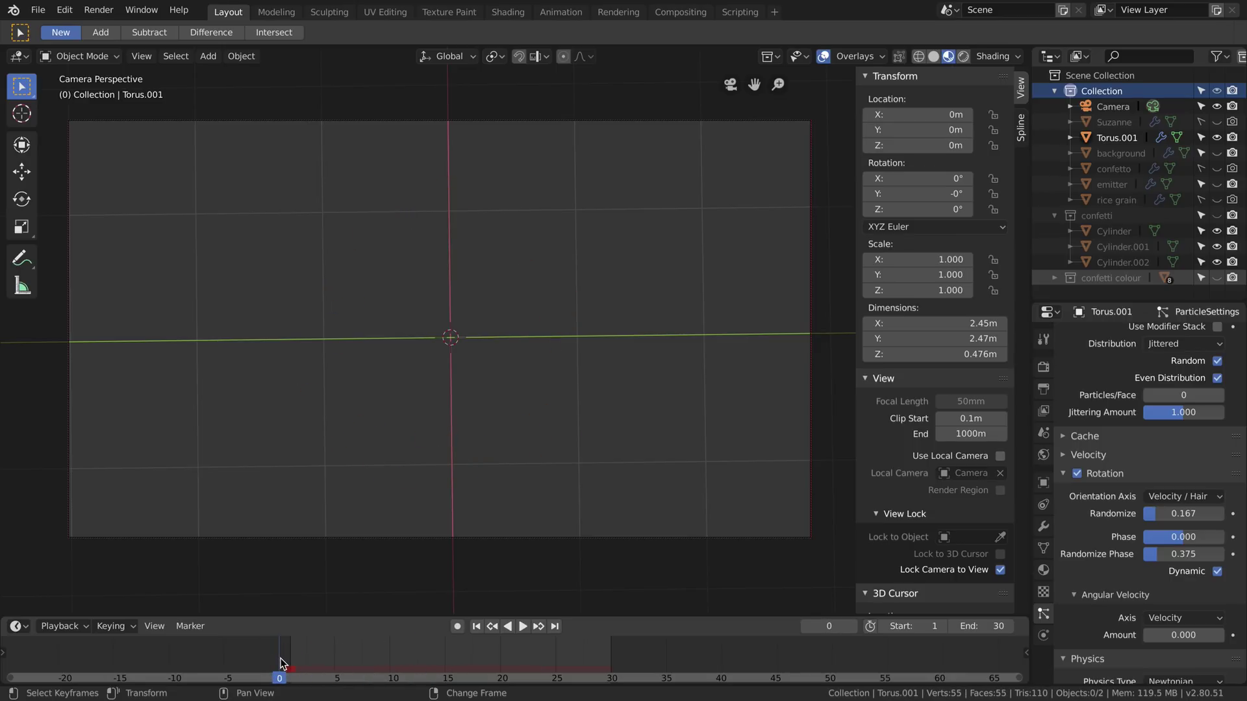
{"action": "key", "text": "space"}
{"action": "left_click_drag", "start_coordinate": [282, 662], "coordinate": [591, 663]}
{"action": "right_click_drag", "start_coordinate": [590, 659], "coordinate": [534, 659]}
{"action": "left_click_drag", "start_coordinate": [1169, 507], "coordinate": [1167, 513]}
{"action": "right_click_drag", "start_coordinate": [589, 660], "coordinate": [475, 655]}
{"action": "left_click_drag", "start_coordinate": [477, 659], "coordinate": [589, 659]}
{"action": "key", "text": "space"}
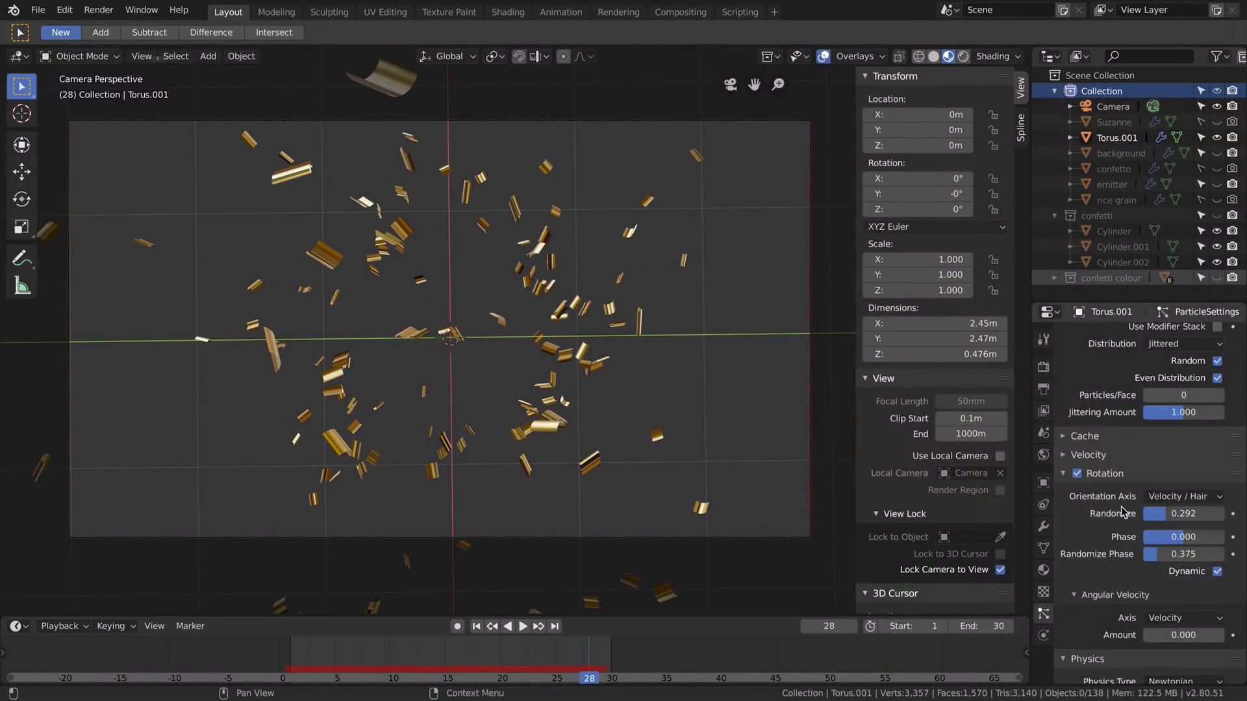
Step: Set the particles' render Scale Randomness to 0.177 and Scale to 0.060
{"action": "scroll", "coordinate": [1116, 521], "scroll_direction": "down", "scroll_amount": 15}
{"action": "scroll", "coordinate": [1114, 517], "scroll_direction": "down", "scroll_amount": 1}
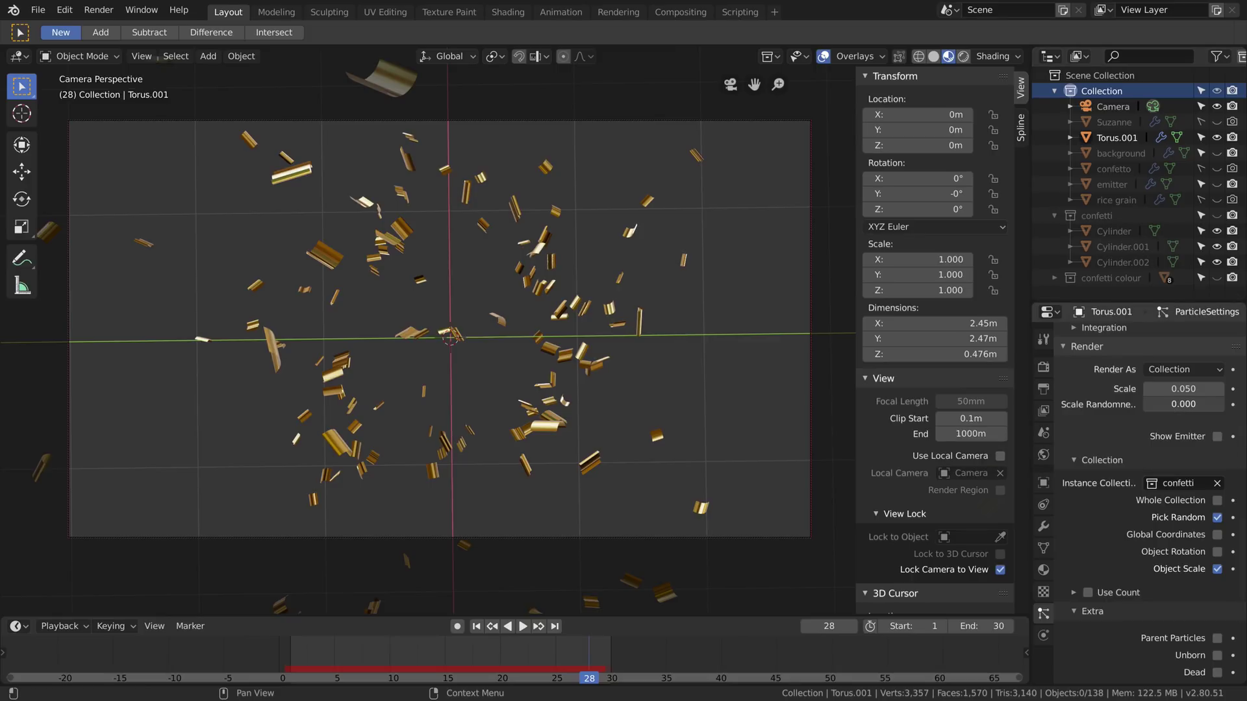
{"action": "mouse_move", "coordinate": [1149, 404]}
{"action": "left_mouse_down"}
{"action": "mouse_move", "coordinate": [1225, 404]}
{"action": "mouse_move", "coordinate": [1155, 404]}
{"action": "left_mouse_up"}
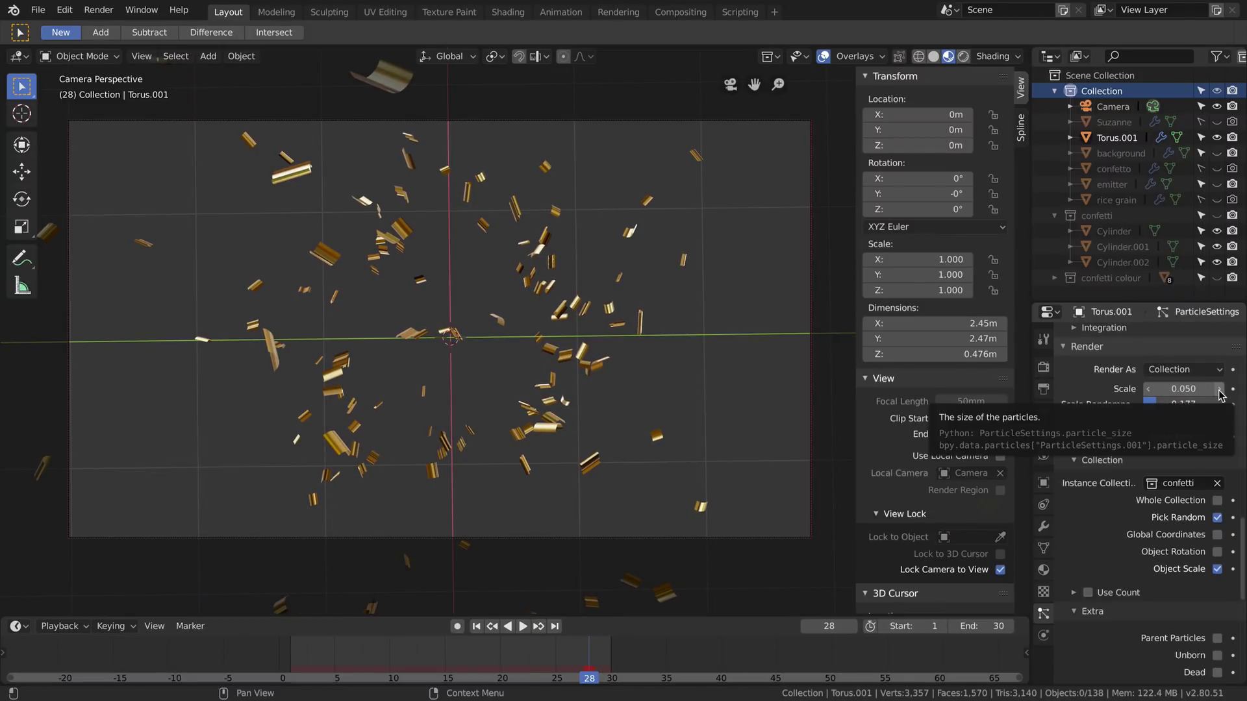
{"action": "left_click_drag", "start_coordinate": [1220, 395], "coordinate": [1214, 394]}
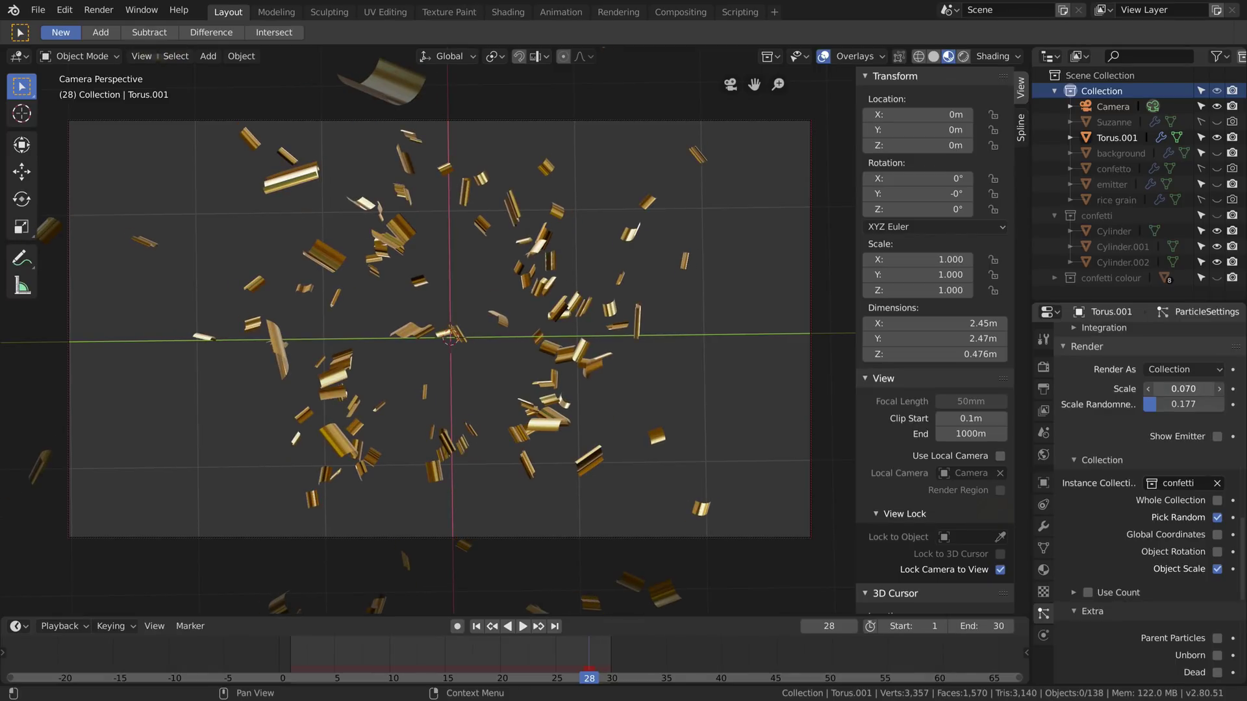
{"action": "left_click", "coordinate": [1150, 389]}
Step: Scrub through the animation to check the resized confetti, stopping at frame 24
{"action": "right_click_drag", "start_coordinate": [479, 665], "coordinate": [384, 657]}
{"action": "left_click_drag", "start_coordinate": [383, 661], "coordinate": [544, 656]}
{"action": "key", "text": "space"}
Step: Select the camera and enable Ambient Occlusion and Bloom in the scene's render settings
{"action": "left_click", "coordinate": [1113, 107]}
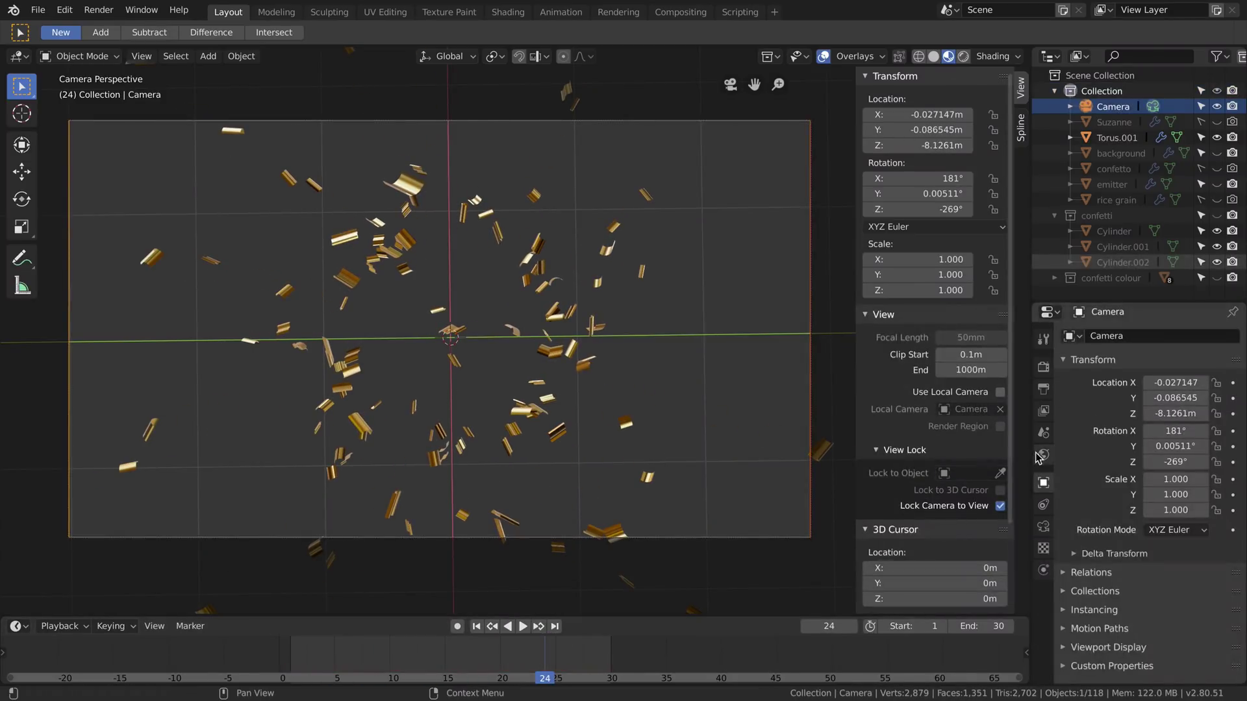
{"action": "left_click", "coordinate": [1044, 368]}
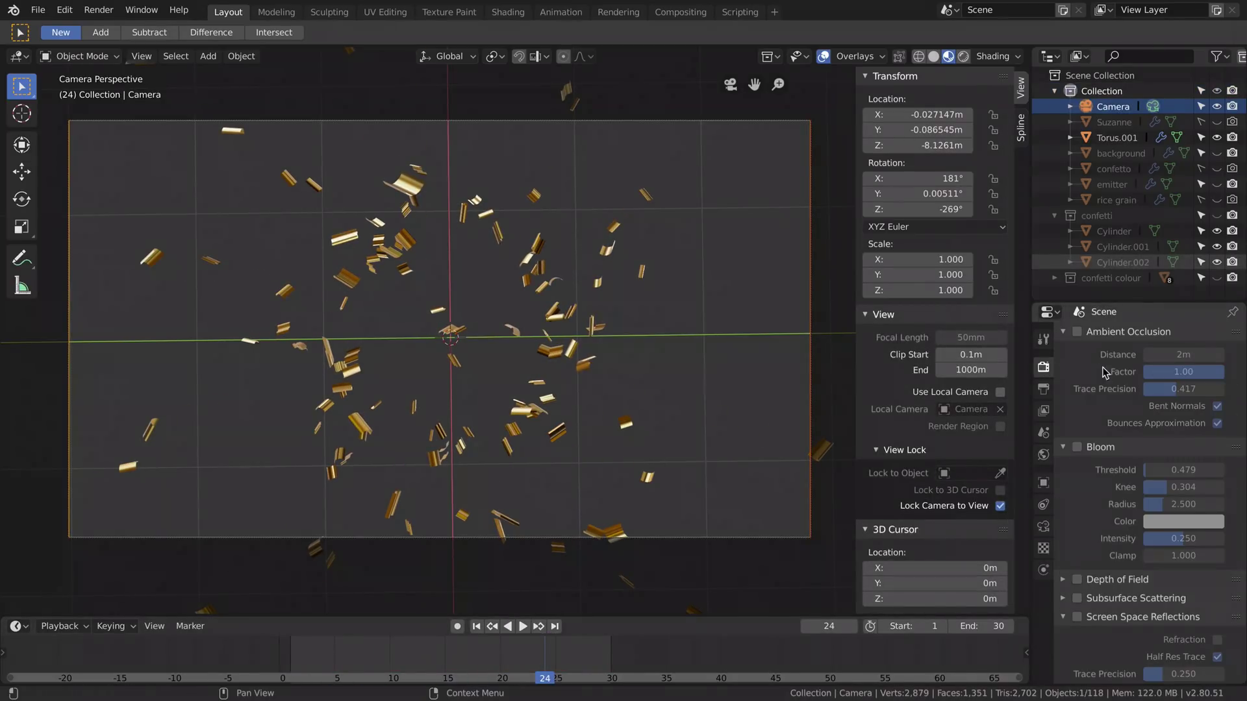
{"action": "left_click", "coordinate": [1078, 333]}
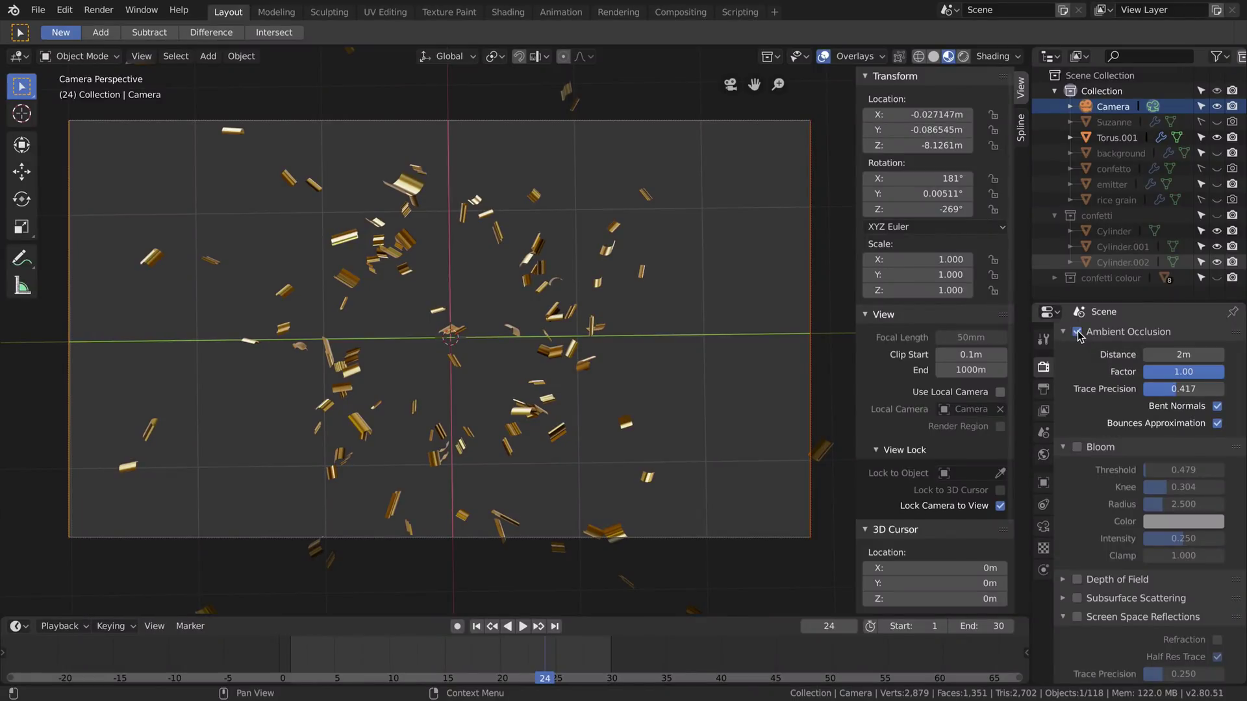
{"action": "left_click", "coordinate": [1075, 448]}
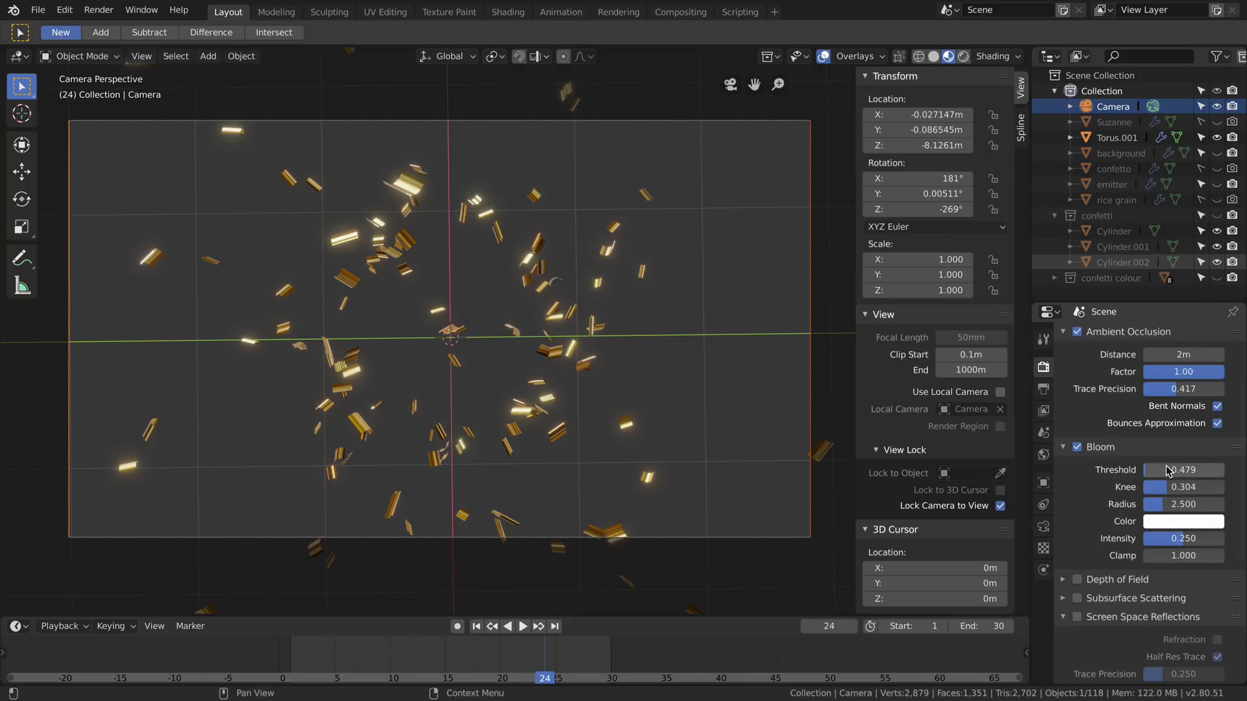
{"action": "scroll", "coordinate": [1082, 503], "scroll_direction": "down", "scroll_amount": 3}
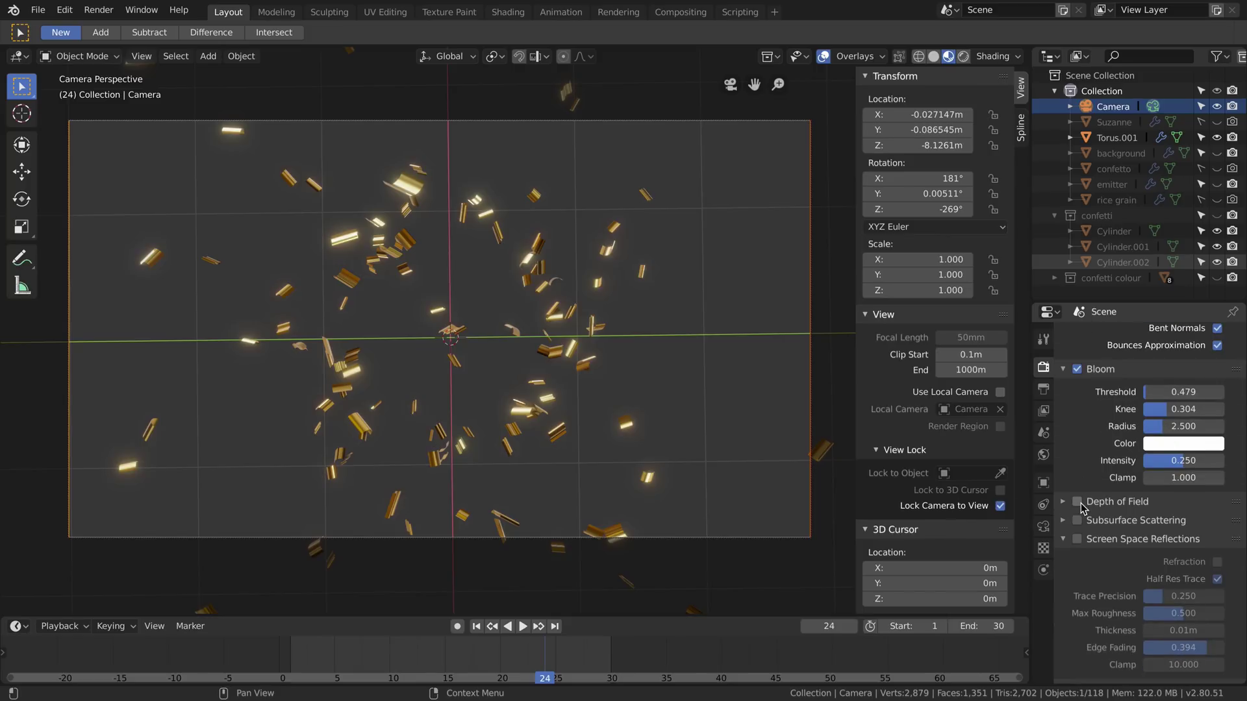
Step: Compare Screen Space Reflections on and off, leave it enabled, and enable Depth of Field for the render
{"action": "left_click", "coordinate": [1077, 539]}
{"action": "left_click", "coordinate": [1077, 539]}
{"action": "left_click", "coordinate": [1077, 539]}
{"action": "left_click", "coordinate": [1077, 539]}
{"action": "left_click", "coordinate": [1077, 539]}
{"action": "left_click", "coordinate": [1077, 540]}
{"action": "left_click", "coordinate": [1078, 540]}
{"action": "left_click", "coordinate": [1078, 539]}
{"action": "left_click", "coordinate": [1078, 540]}
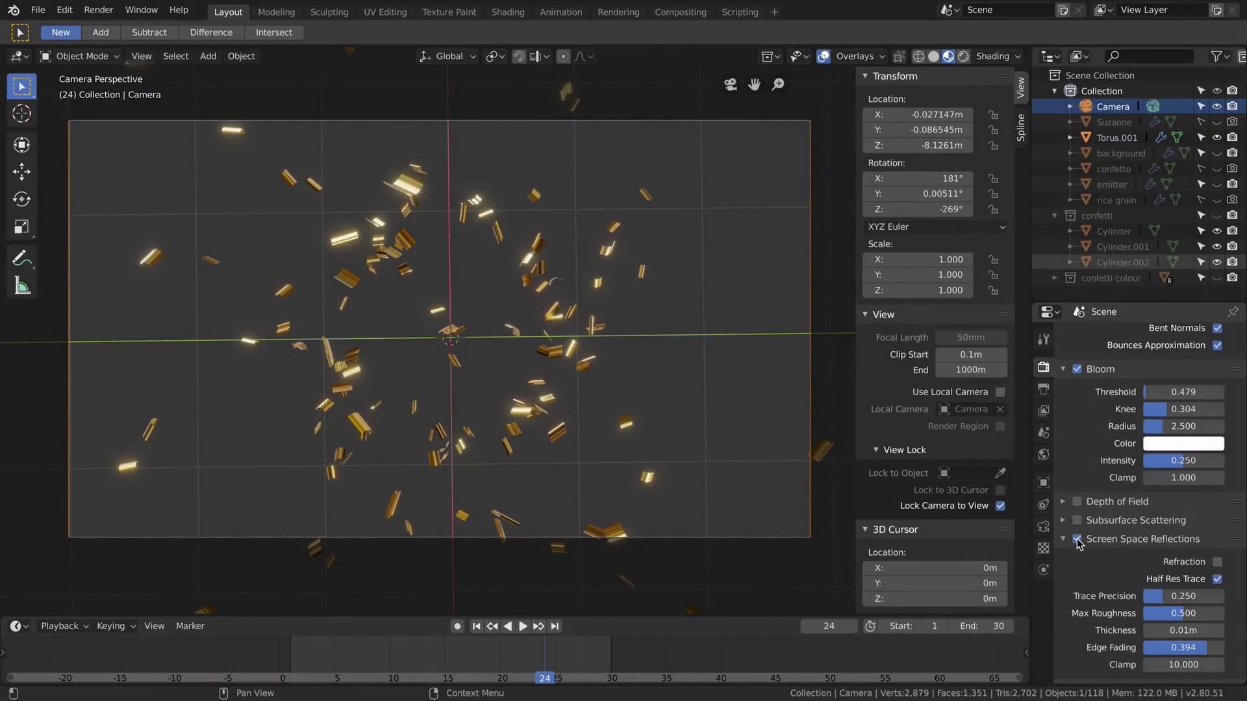
{"action": "left_click", "coordinate": [1064, 540]}
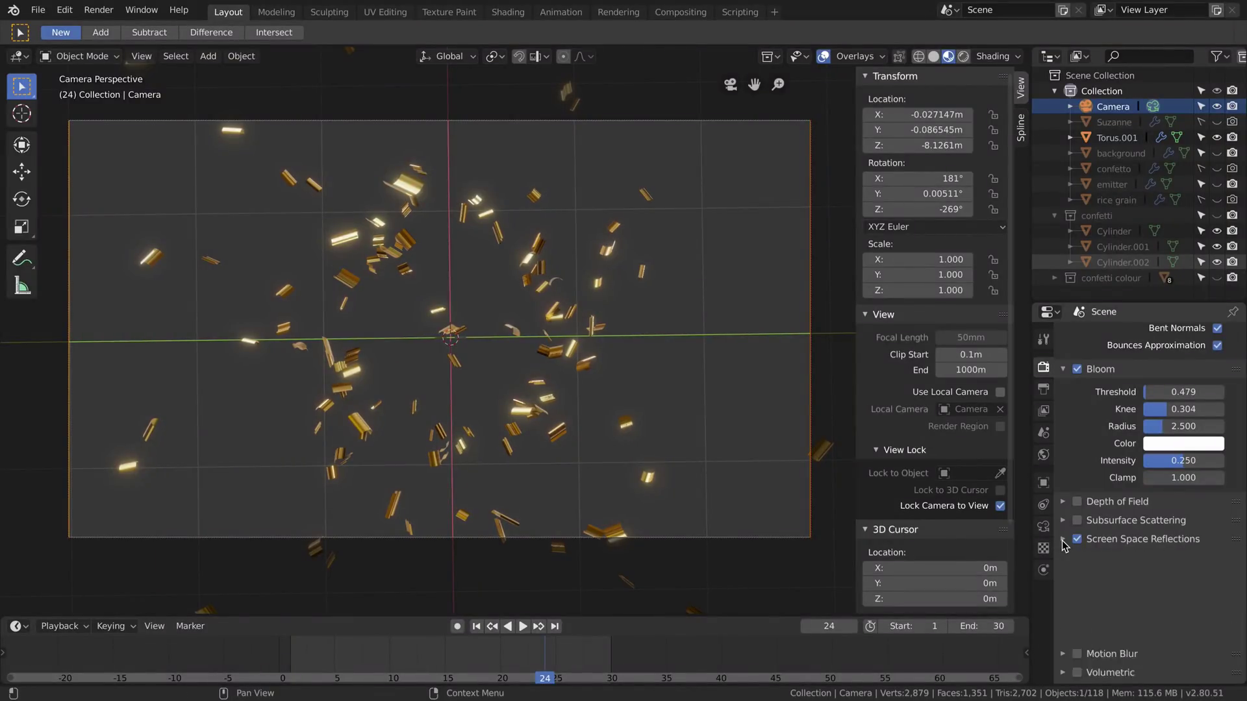
{"action": "left_click", "coordinate": [1078, 504]}
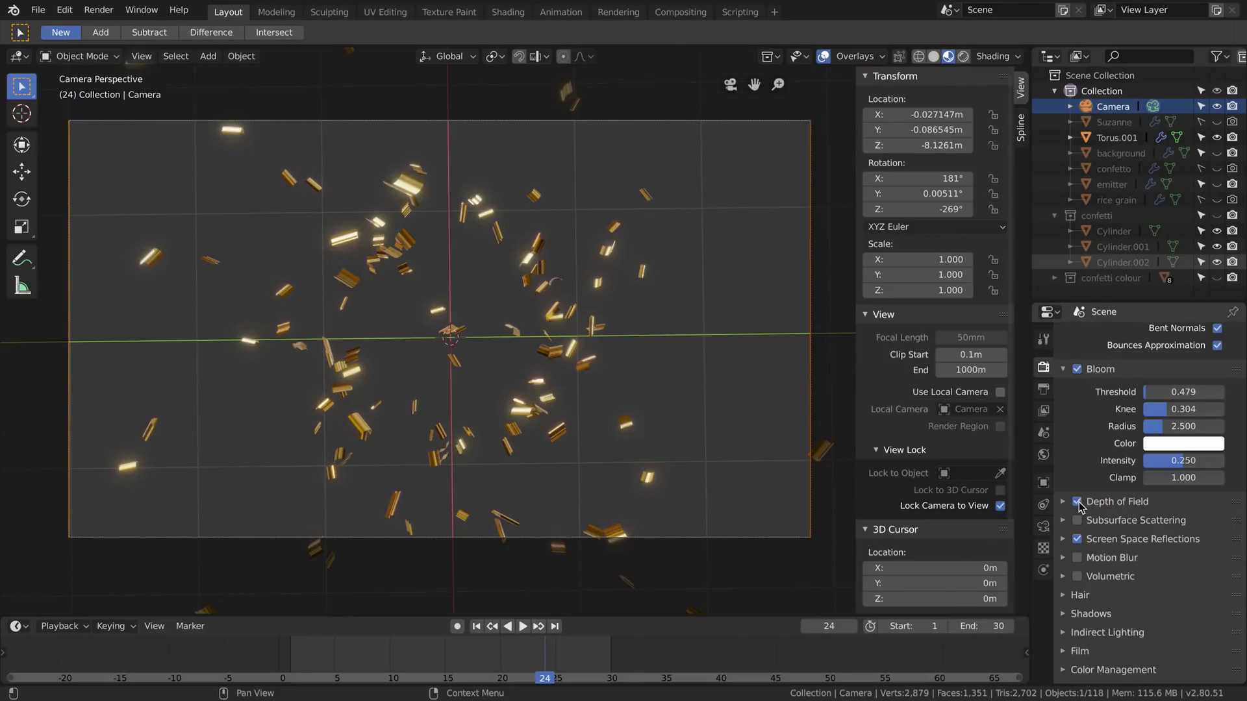
Step: Leave the camera view, look at the confetti and camera from the side, and bring up the camera's depth of field settings
{"action": "left_click", "coordinate": [730, 85]}
{"action": "scroll", "coordinate": [581, 323], "scroll_direction": "down", "scroll_amount": 4}
{"action": "scroll", "coordinate": [567, 327], "scroll_direction": "up", "scroll_amount": 1}
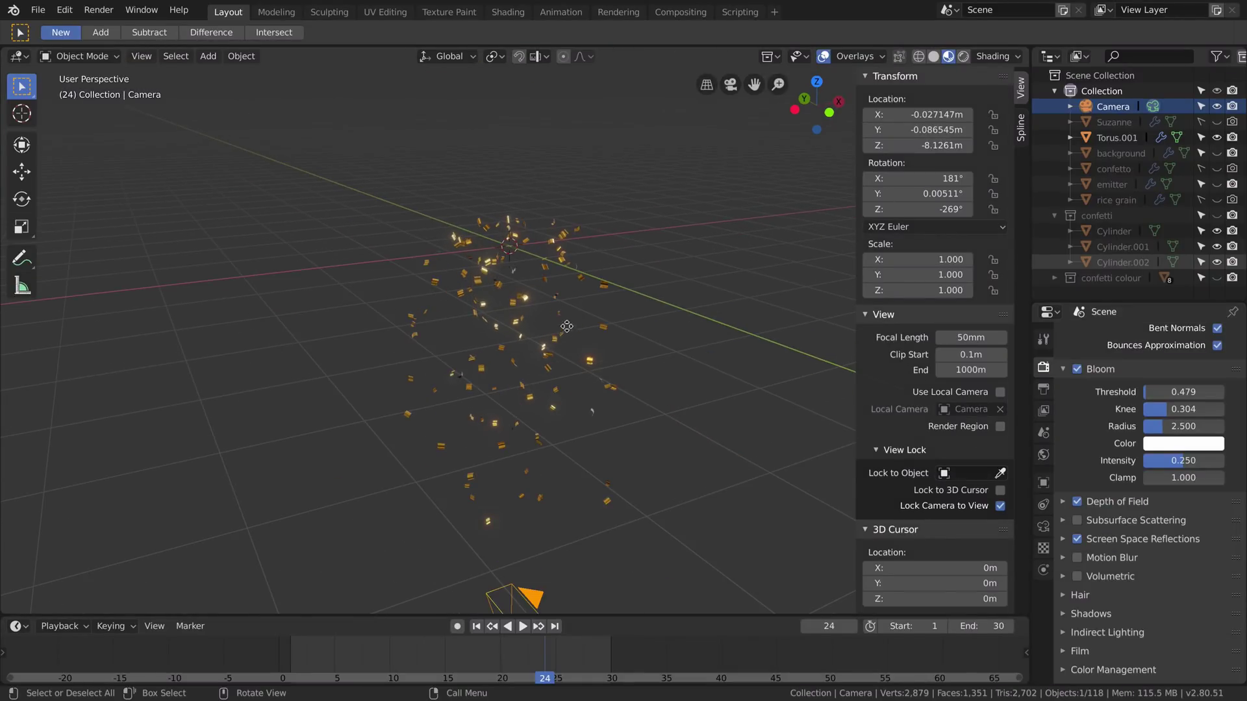
{"action": "middle_click_drag", "start_coordinate": [575, 342], "coordinate": [582, 367]}
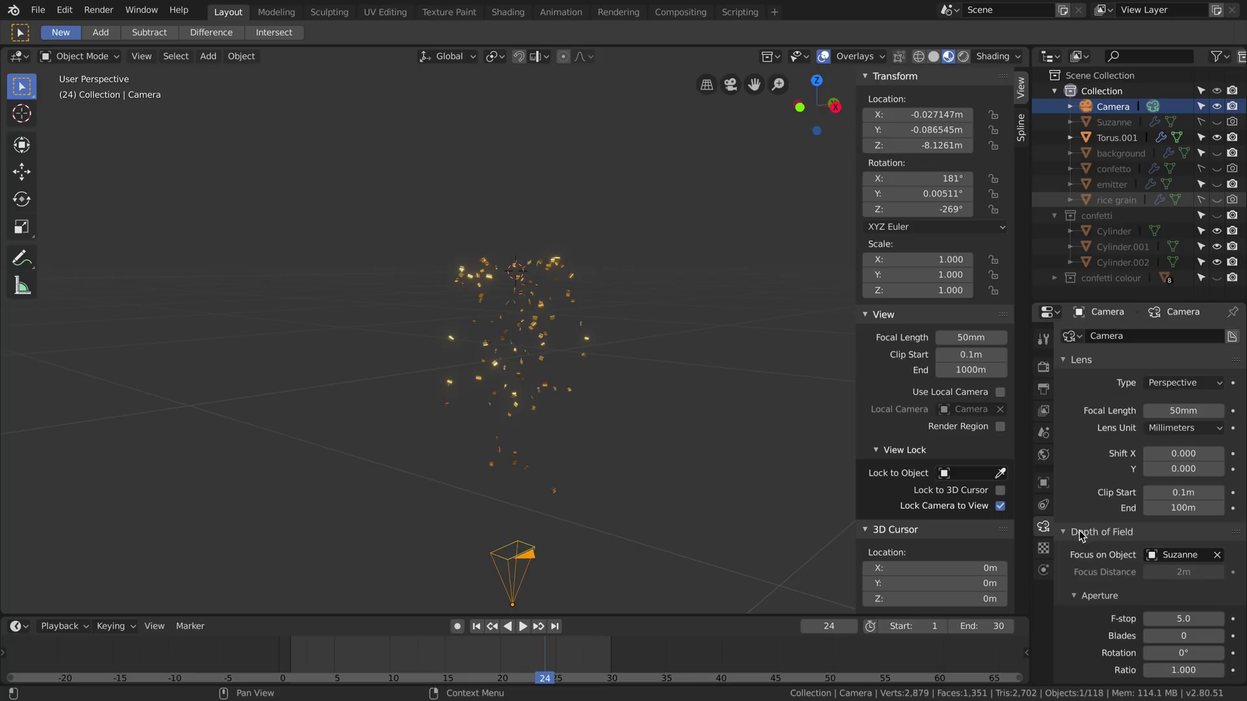
{"action": "scroll", "coordinate": [1073, 531], "scroll_direction": "down", "scroll_amount": 3}
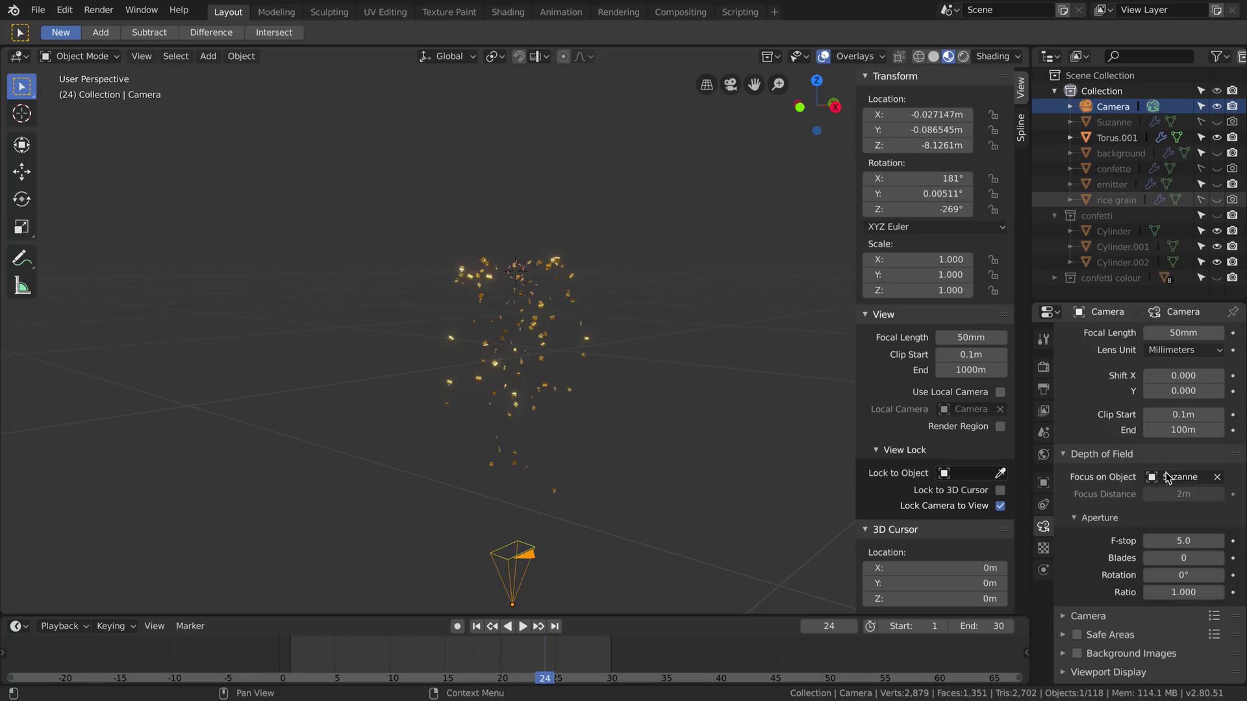
Step: Unhide the Suzanne focus object and move it to Z -0.18 m, near the confetti's origin
{"action": "left_click", "coordinate": [1218, 122]}
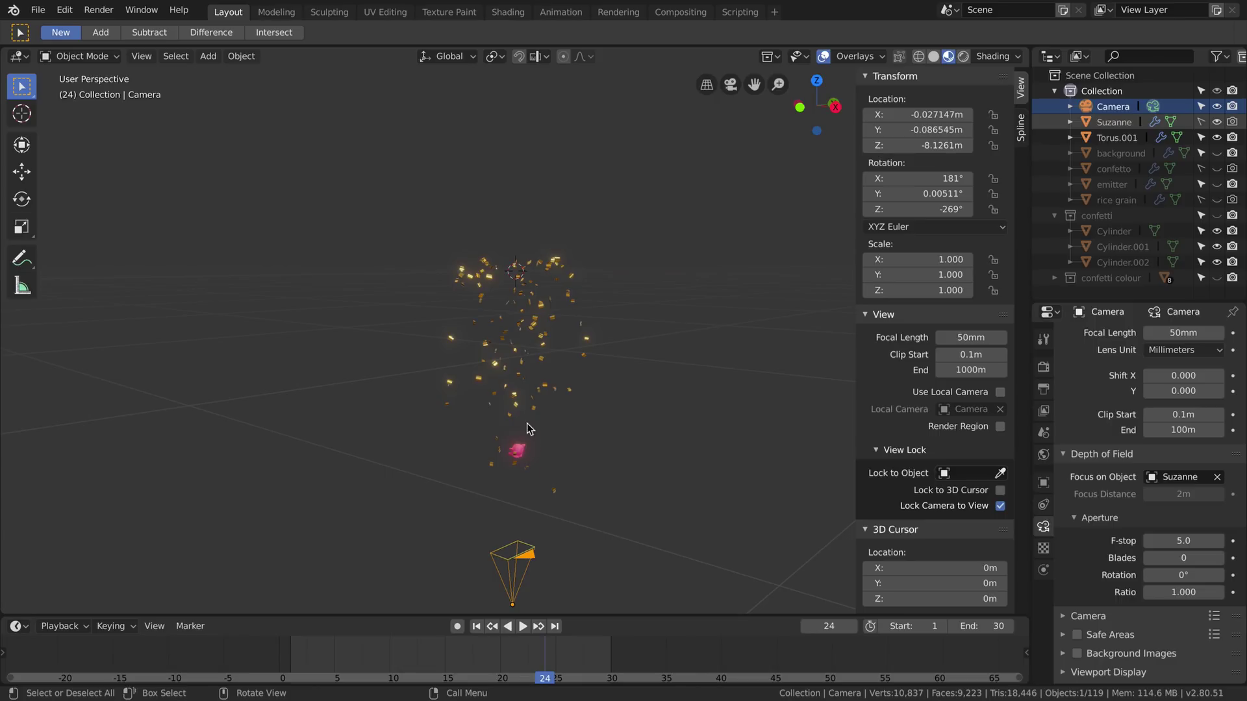
{"action": "left_click", "coordinate": [1116, 122]}
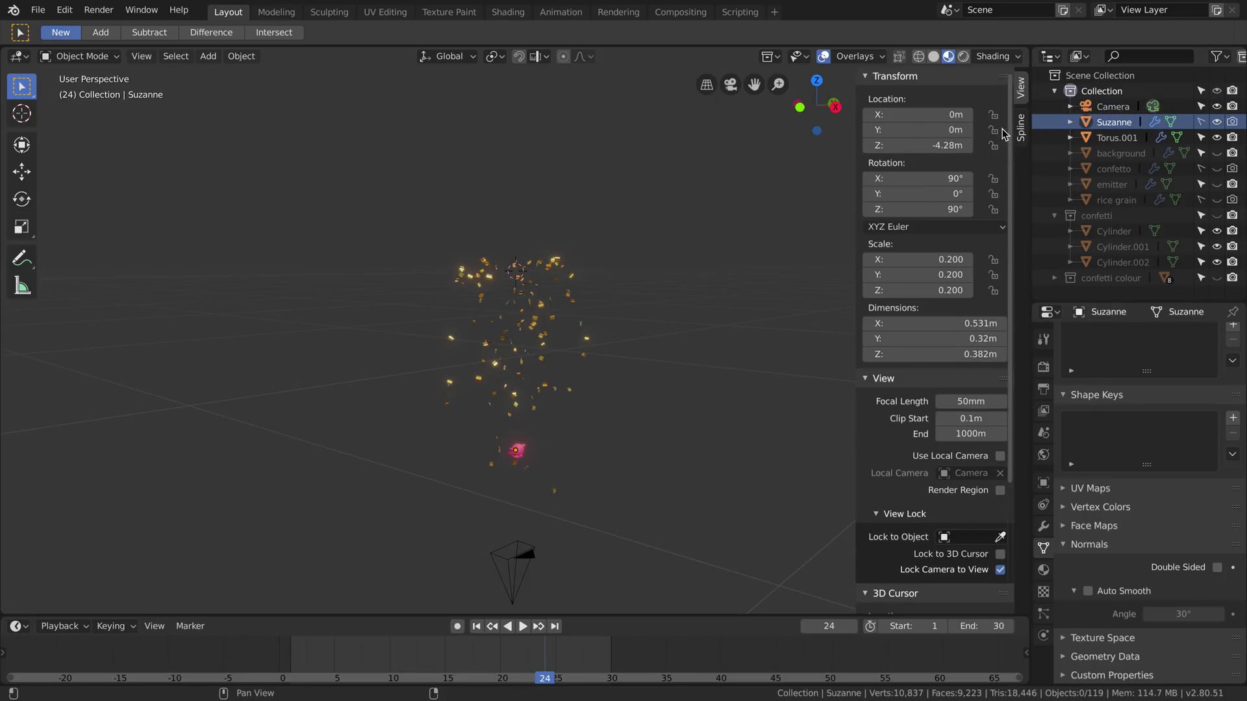
{"action": "left_click_drag", "start_coordinate": [935, 149], "coordinate": [974, 160]}
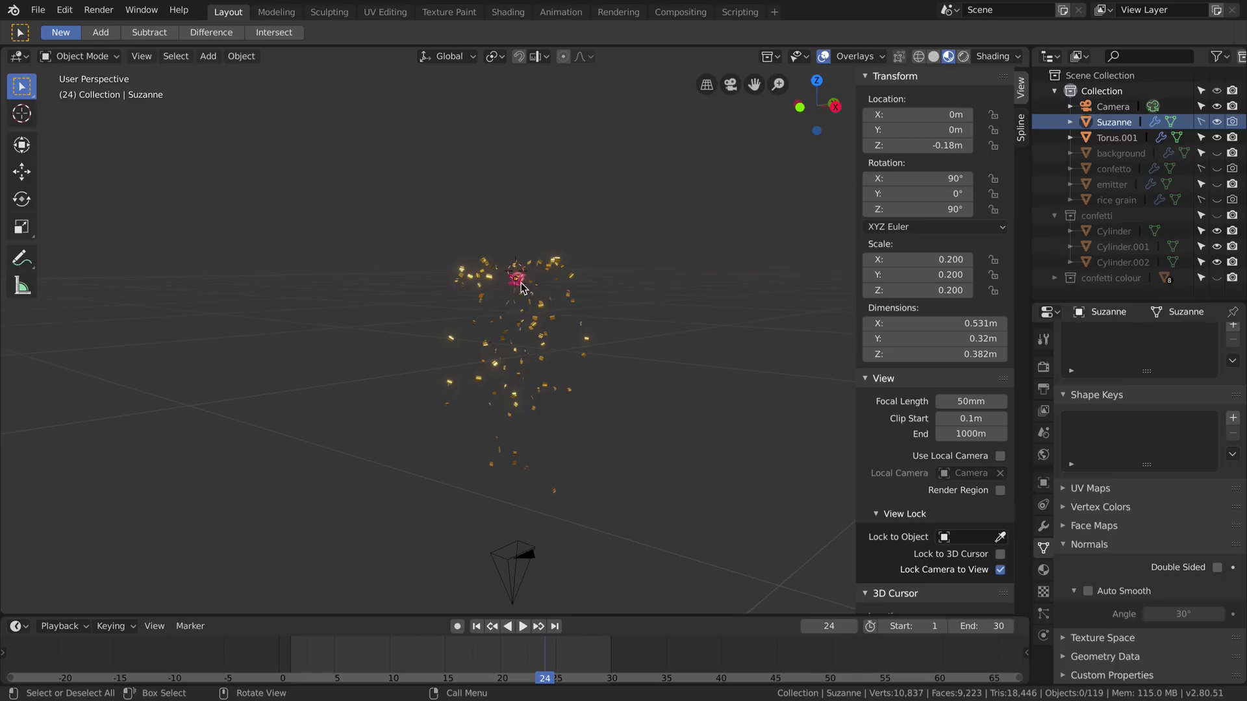
Step: In the camera view at frame 15, try depth of field f-stops of 2.0 and 0.1, and settle on 0.6
{"action": "left_click", "coordinate": [1109, 109]}
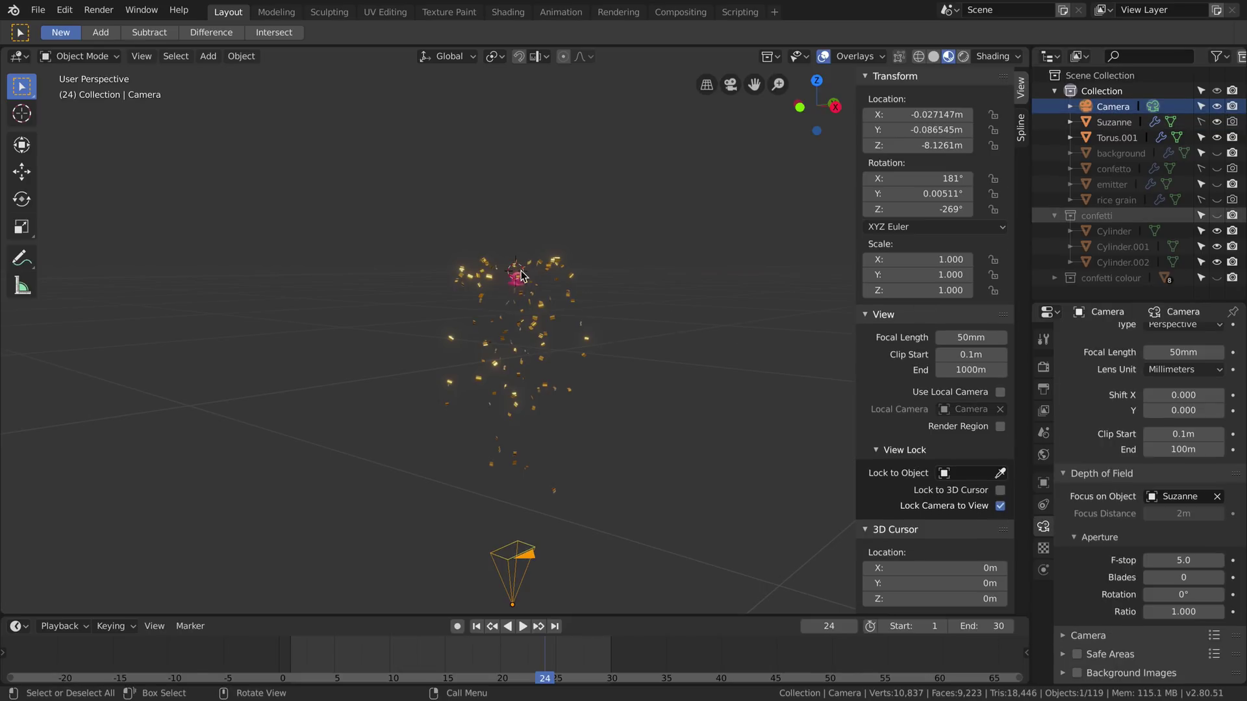
{"action": "left_click", "coordinate": [730, 85]}
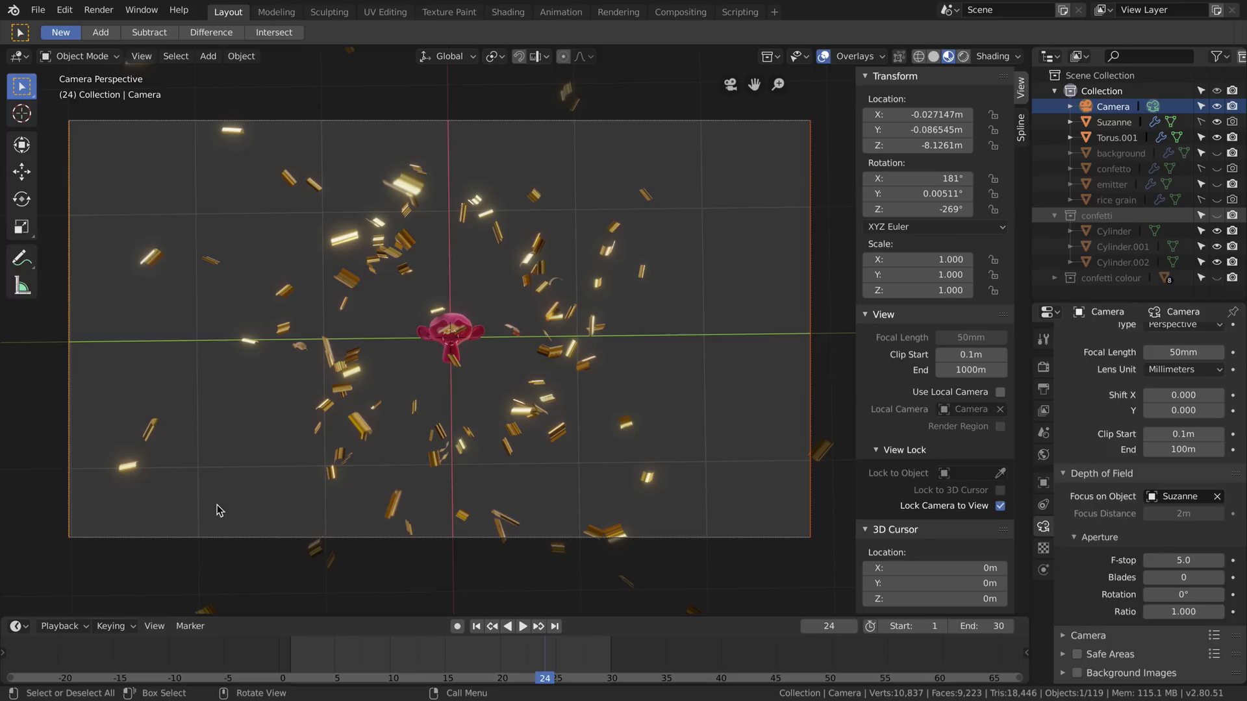
{"action": "left_click_drag", "start_coordinate": [563, 655], "coordinate": [445, 669]}
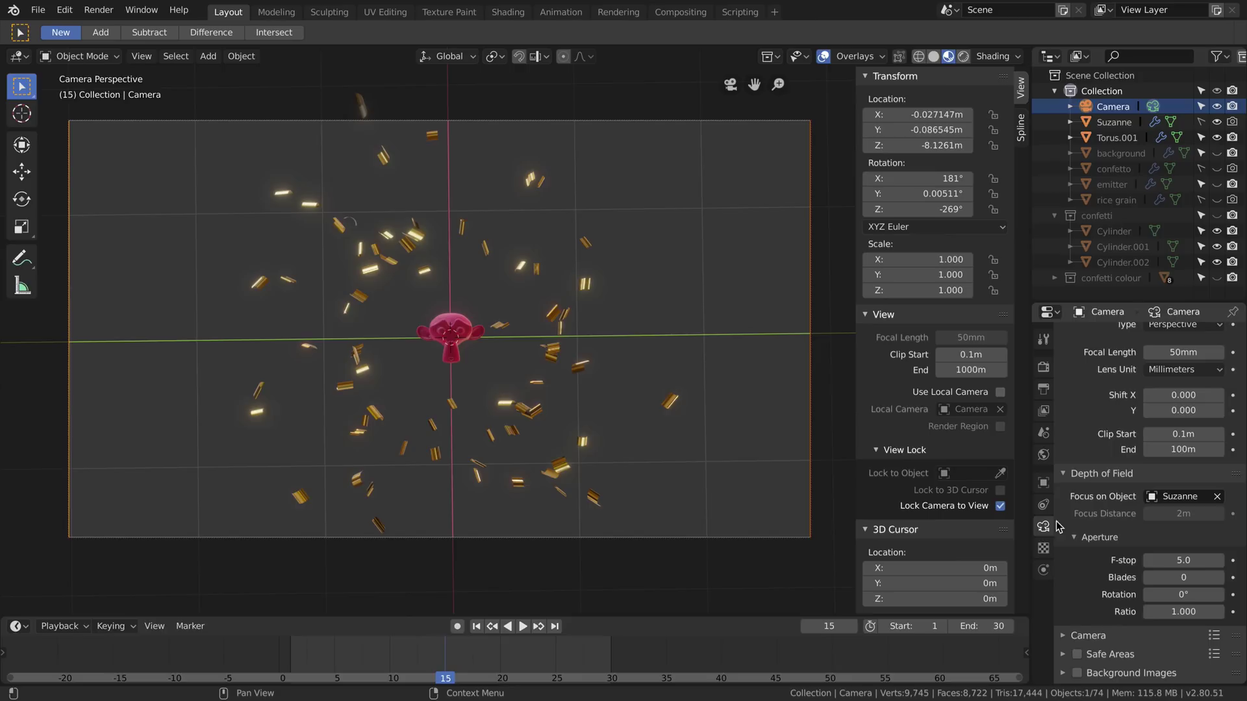
{"action": "left_click", "coordinate": [1201, 561]}
{"action": "type", "text": "2.0"}
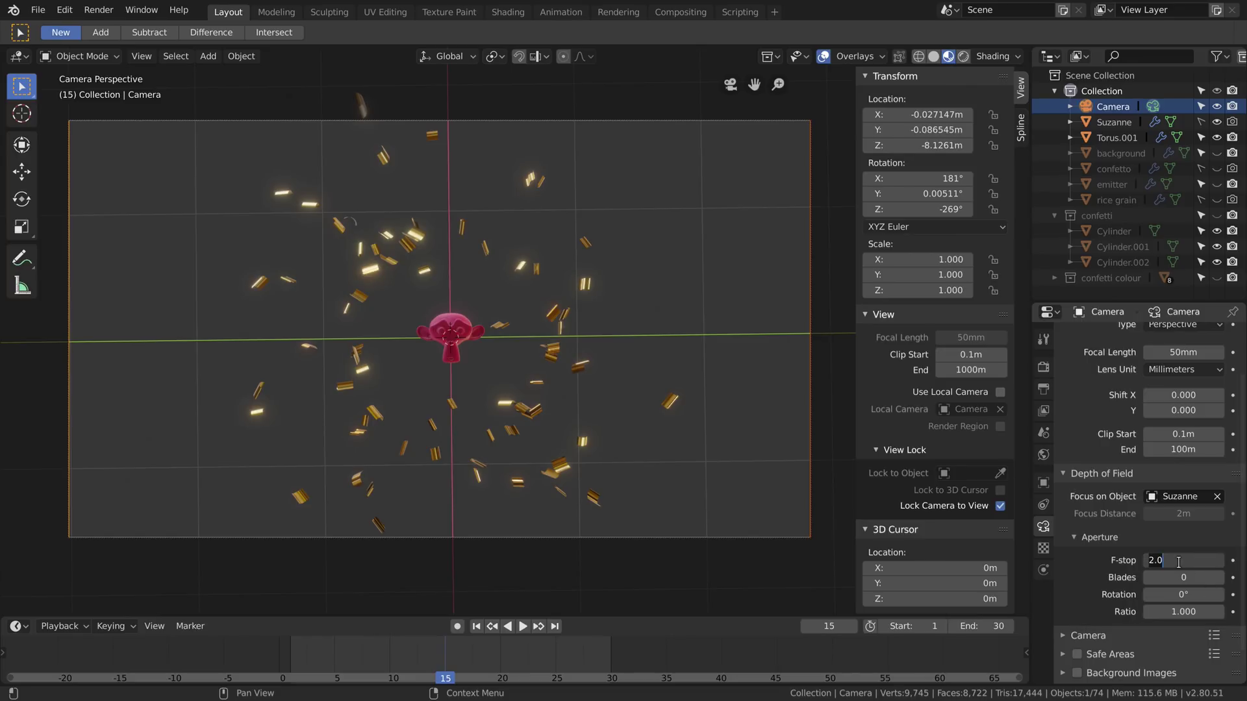
{"action": "key", "text": "Return"}
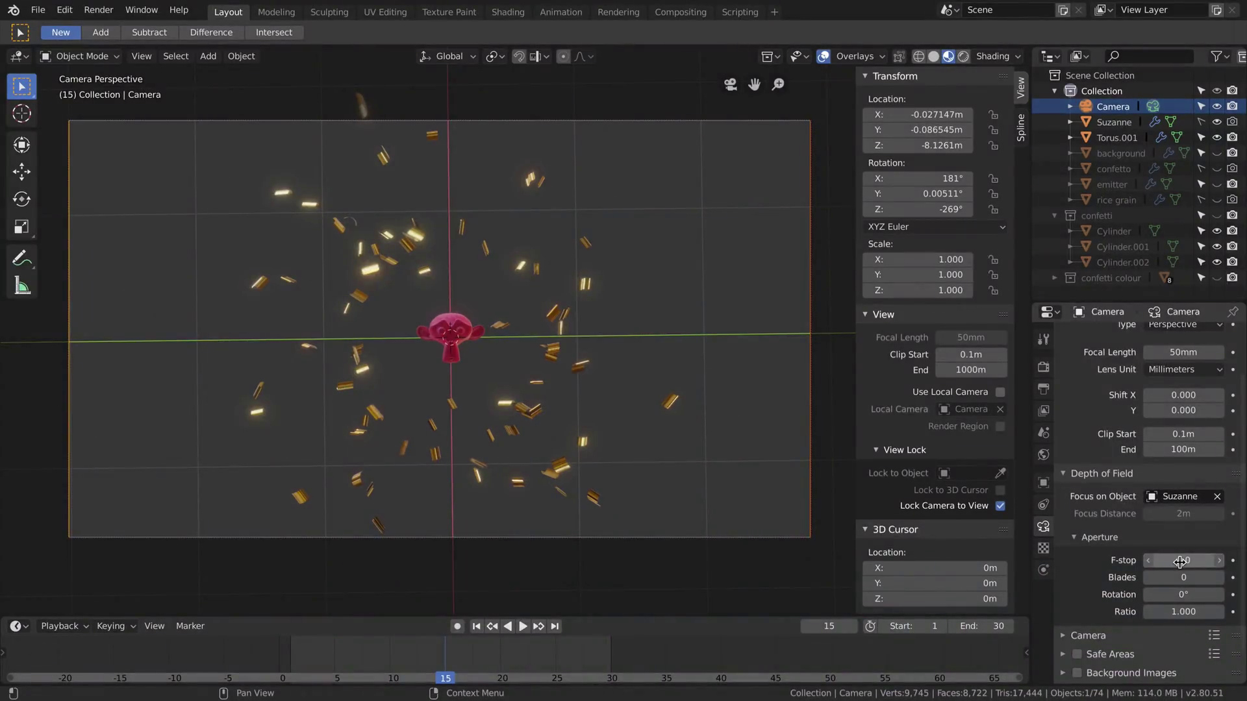
{"action": "left_click", "coordinate": [1180, 561]}
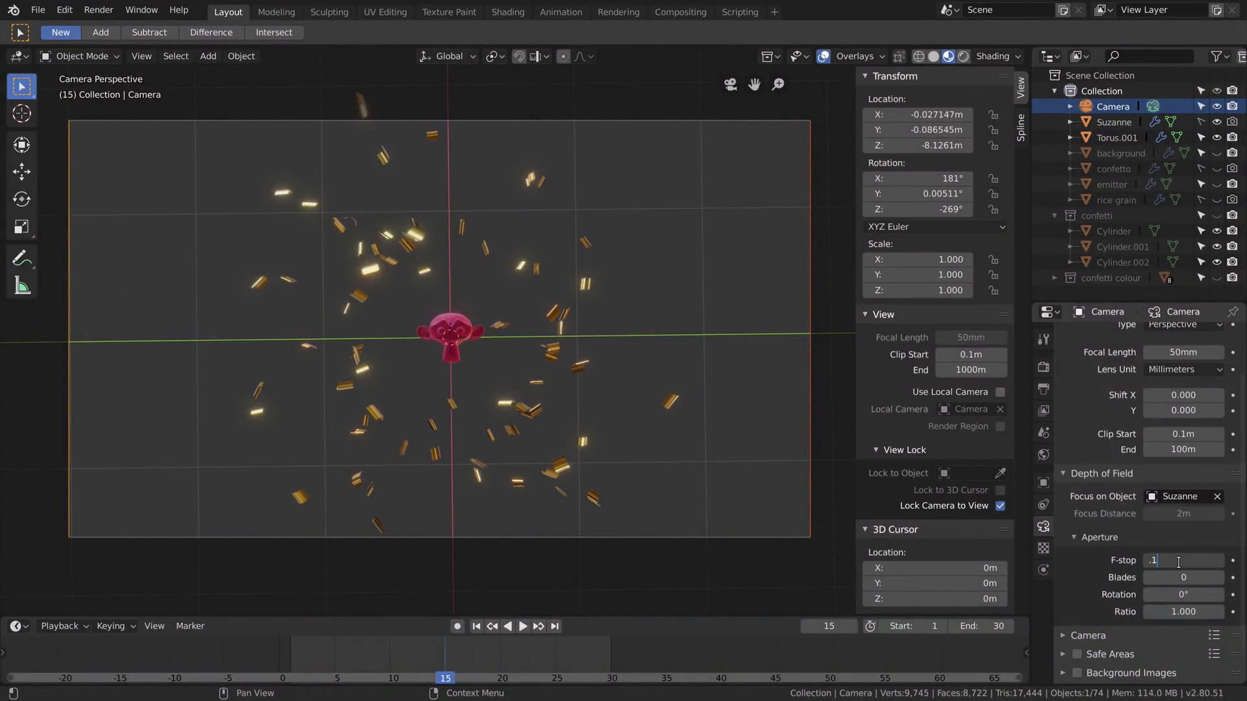
{"action": "type", "text": ".1"}
{"action": "key", "text": "Return"}
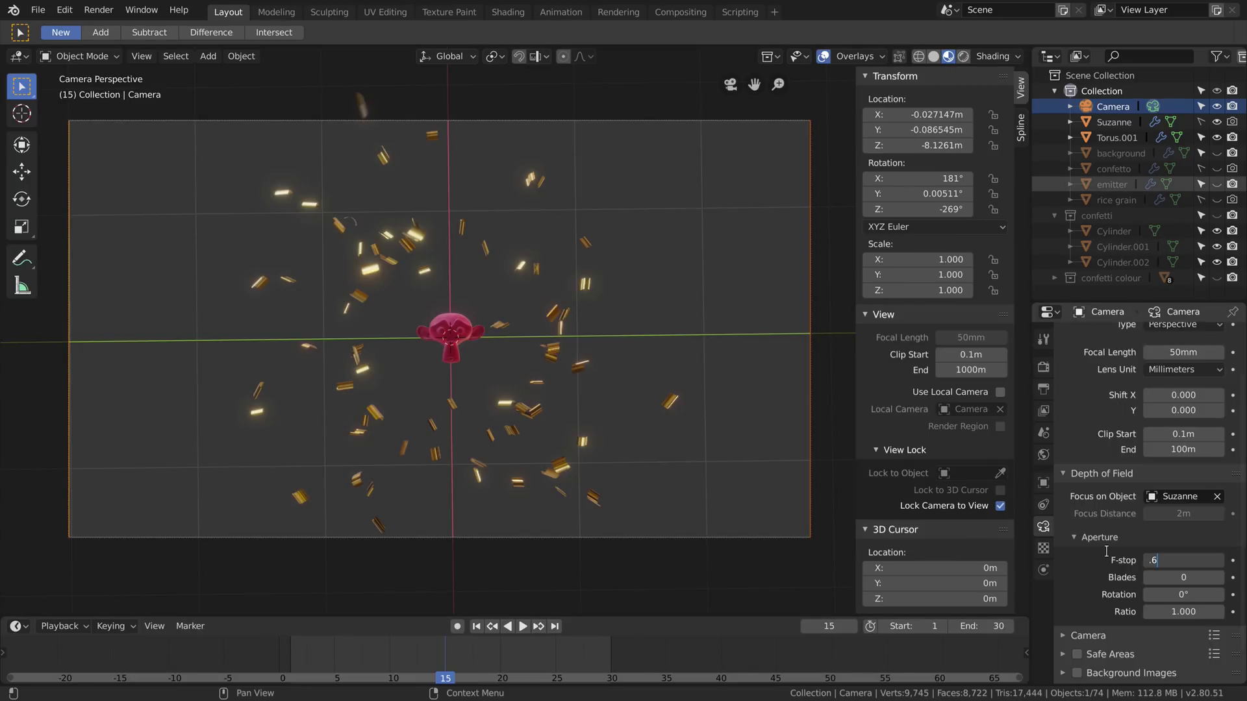
{"action": "key", "text": "Return"}
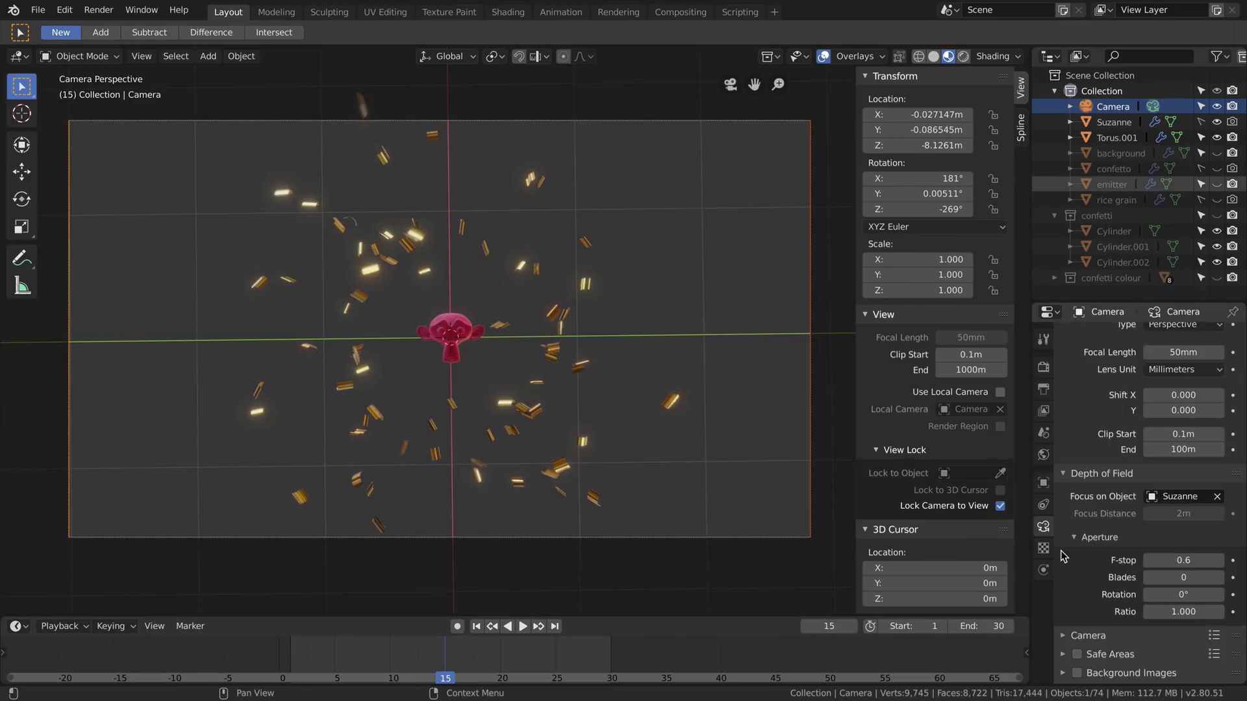
Step: Go to frame 27 and move the Suzanne focus object to Z -4.62 m, closer to the camera
{"action": "left_click_drag", "start_coordinate": [445, 665], "coordinate": [578, 665]}
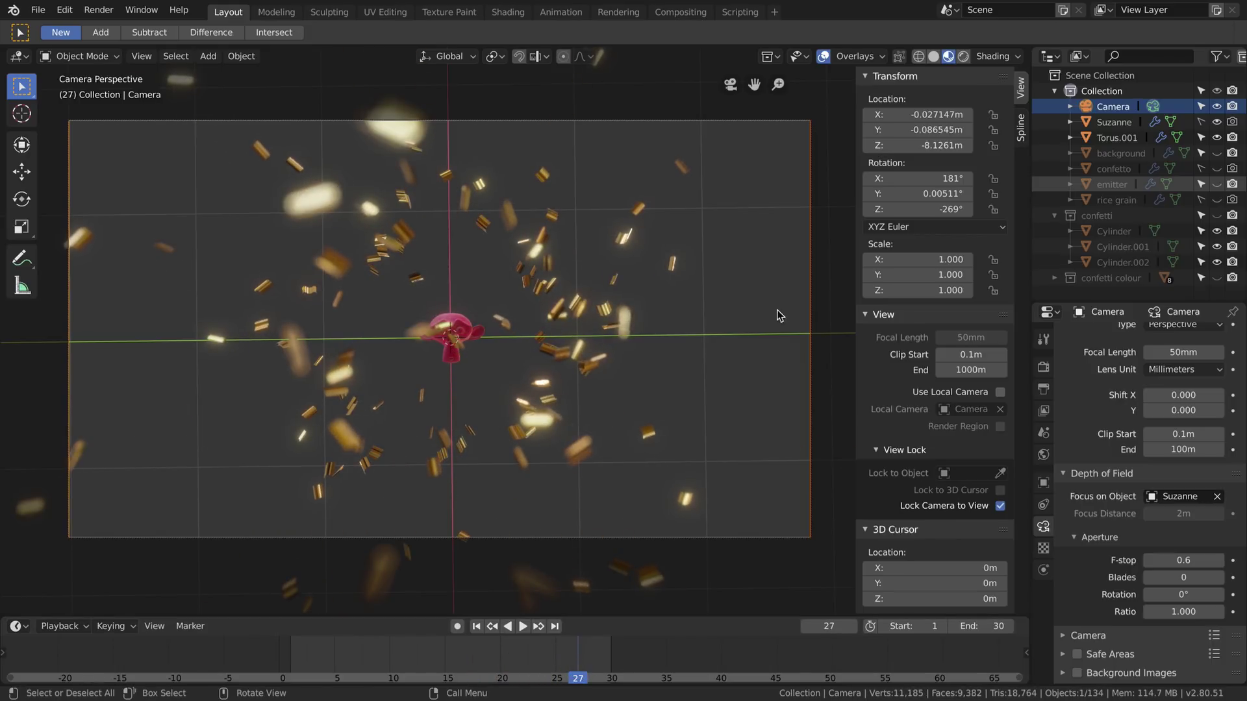
{"action": "left_click", "coordinate": [1116, 124]}
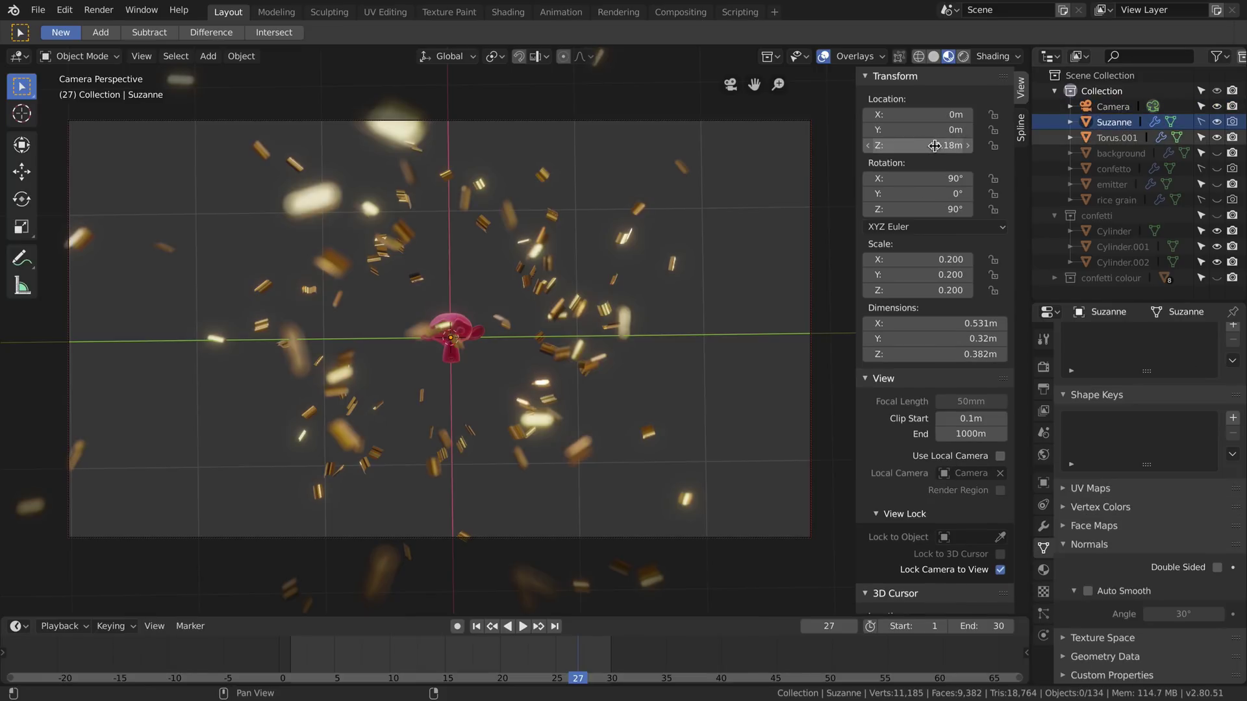
{"action": "left_click_drag", "start_coordinate": [934, 145], "coordinate": [827, 146]}
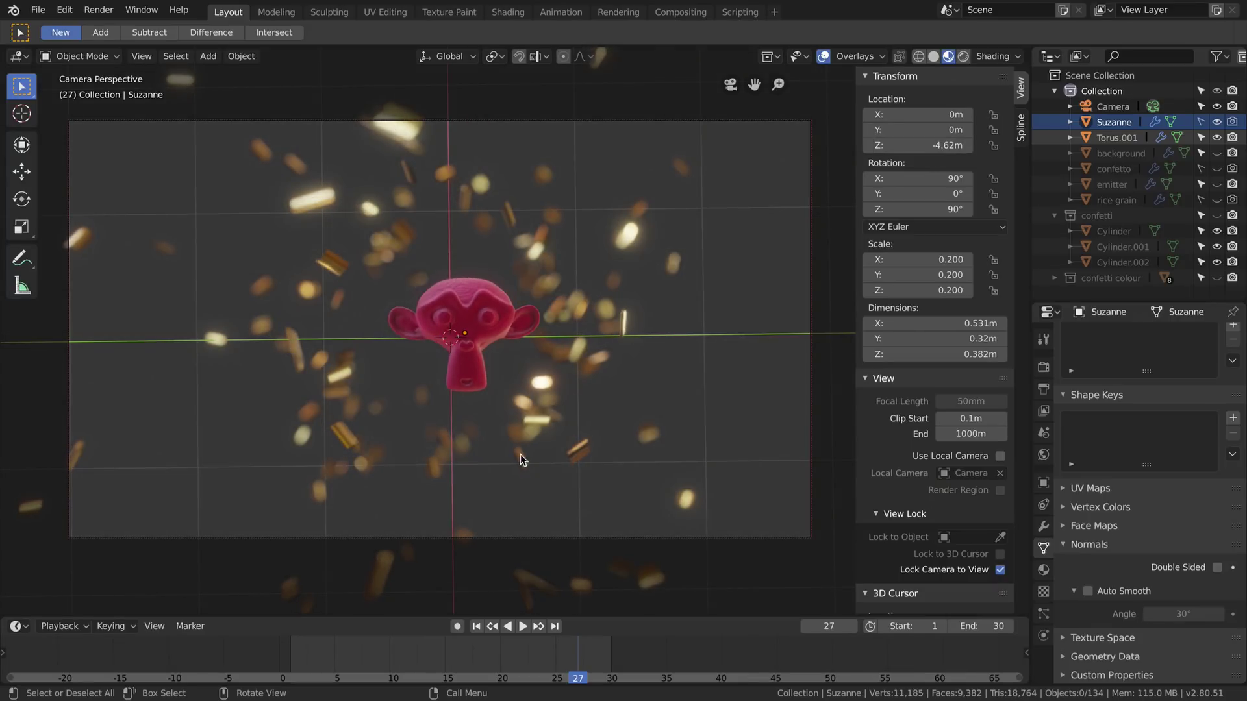
Step: Set the particle number of Torus.001 to 2000 and replay the simulation in the camera view
{"action": "left_click", "coordinate": [1117, 137]}
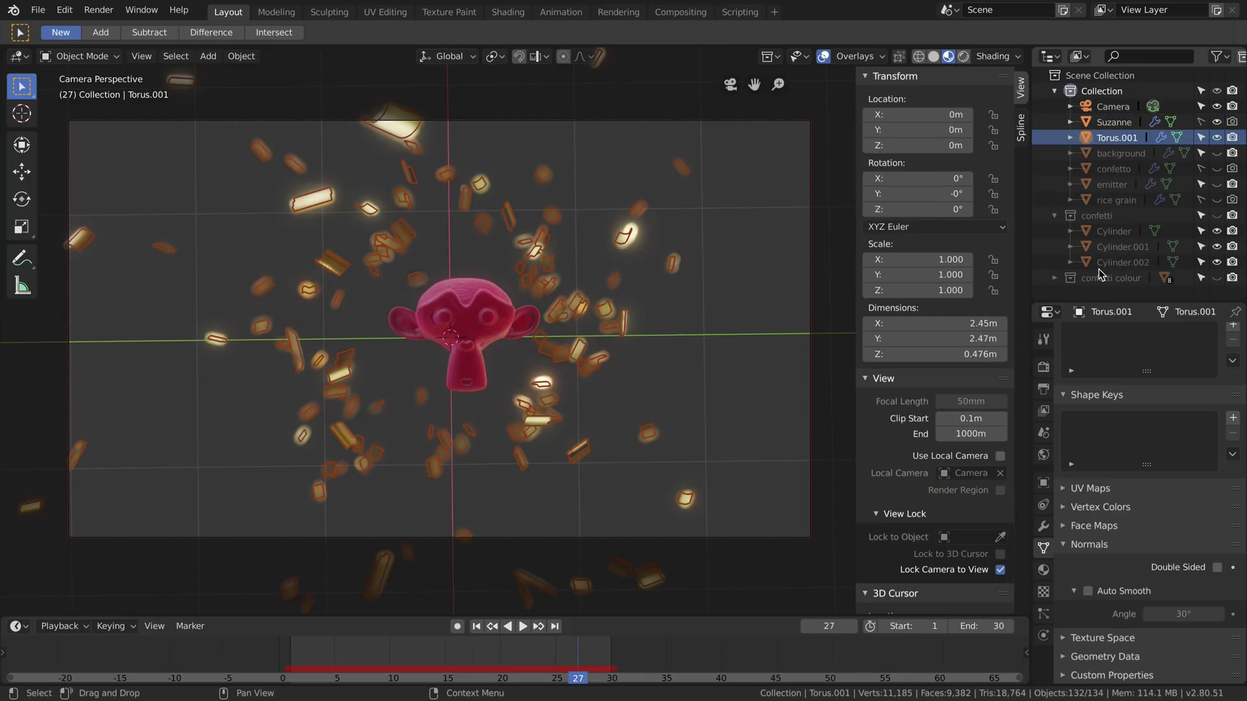
{"action": "left_click", "coordinate": [1043, 612]}
{"action": "scroll", "coordinate": [1150, 482], "scroll_direction": "up", "scroll_amount": 2}
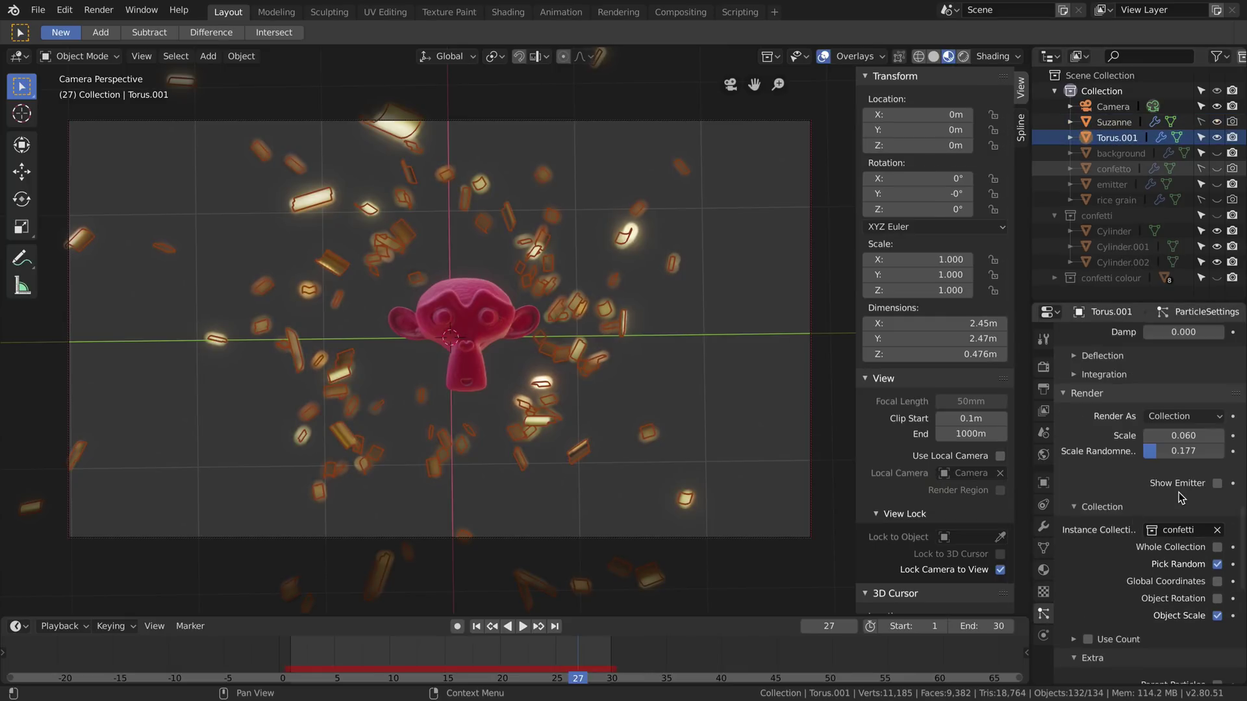
{"action": "scroll", "coordinate": [1181, 498], "scroll_direction": "up", "scroll_amount": 8}
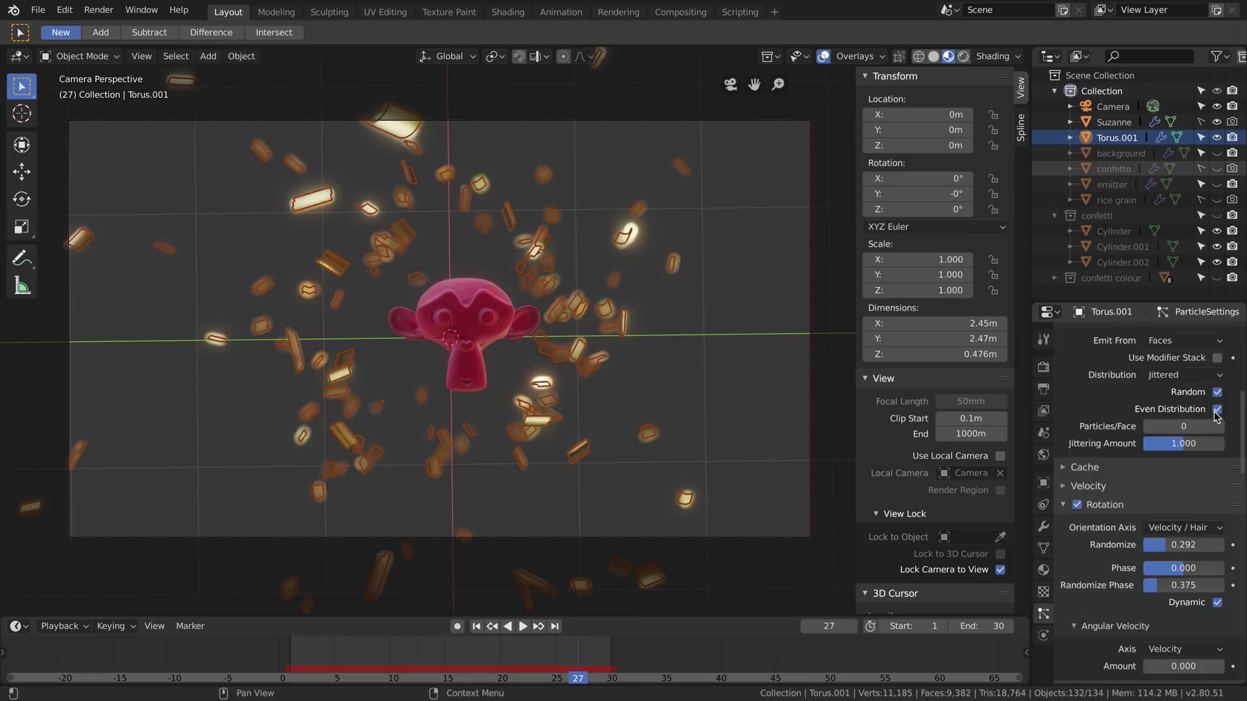
{"action": "scroll", "coordinate": [1208, 428], "scroll_direction": "up", "scroll_amount": 10}
{"action": "left_click", "coordinate": [1199, 454]}
{"action": "left_click", "coordinate": [1199, 455]}
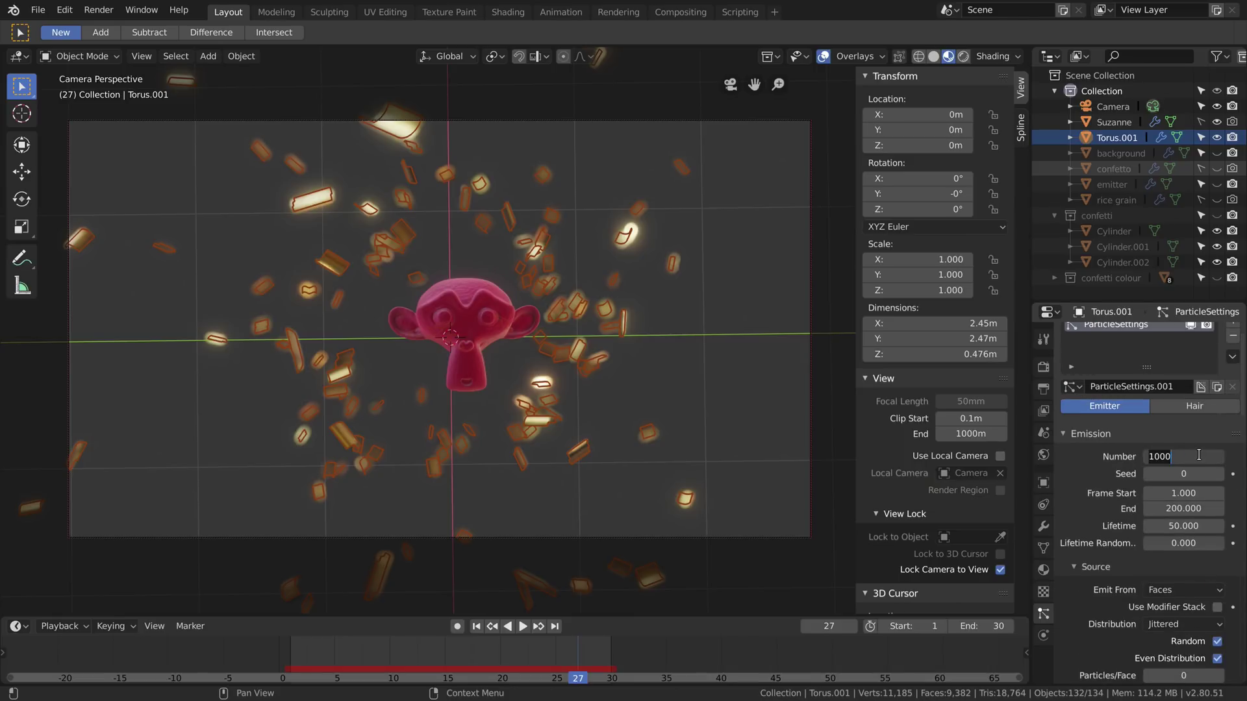
{"action": "type", "text": "2000"}
{"action": "key", "text": "Return"}
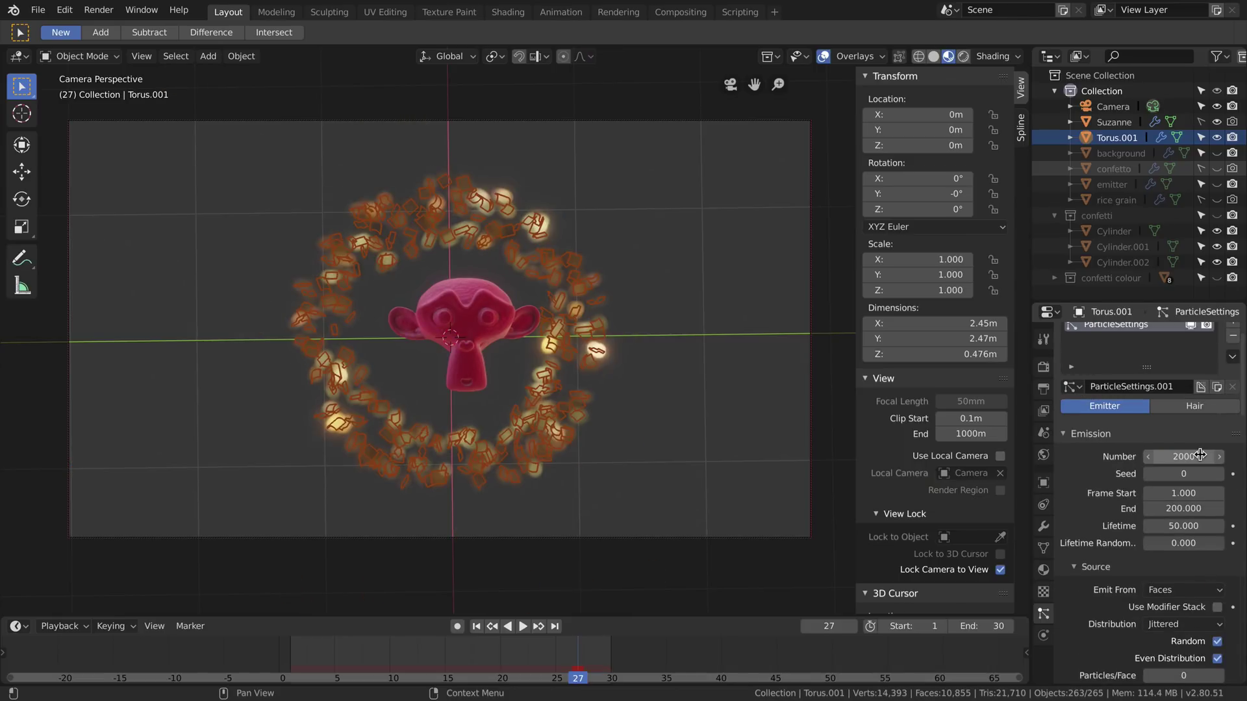
{"action": "key", "text": "space"}
{"action": "key", "text": "Escape"}
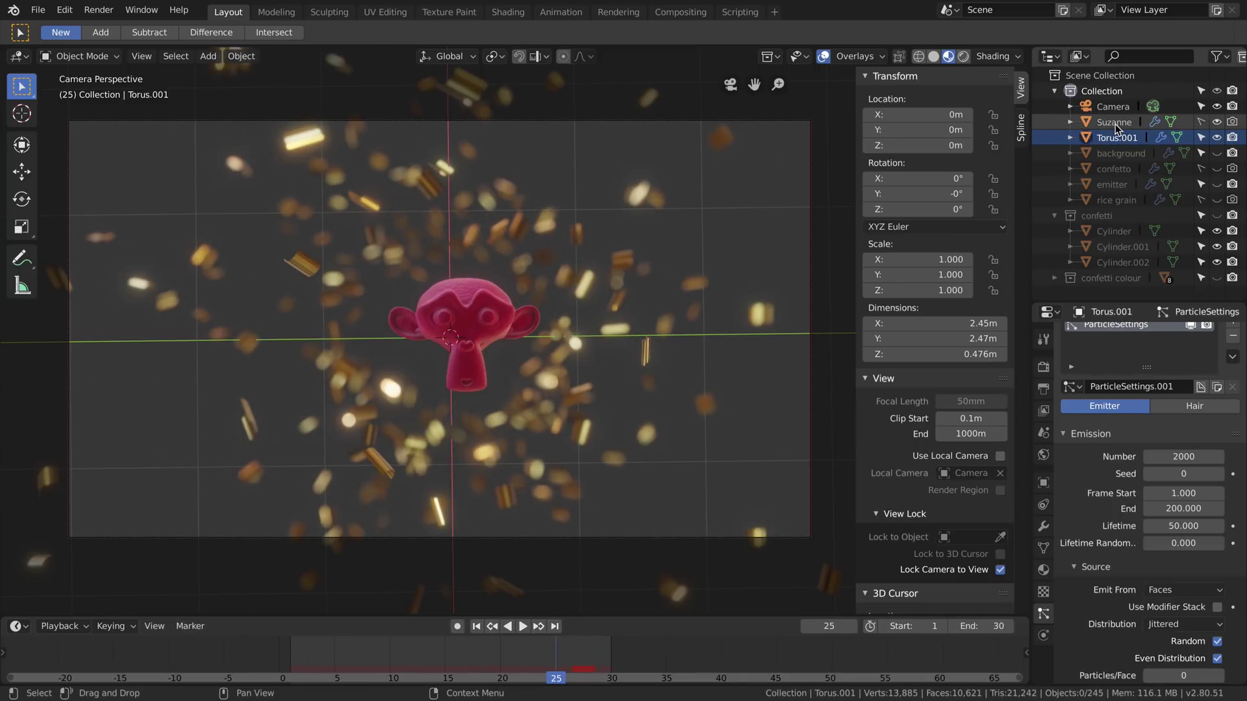
Step: With viewport overlays off, move the Suzanne focus object to Z -2.46 m and hide it
{"action": "left_click", "coordinate": [1115, 122]}
{"action": "left_click", "coordinate": [823, 57]}
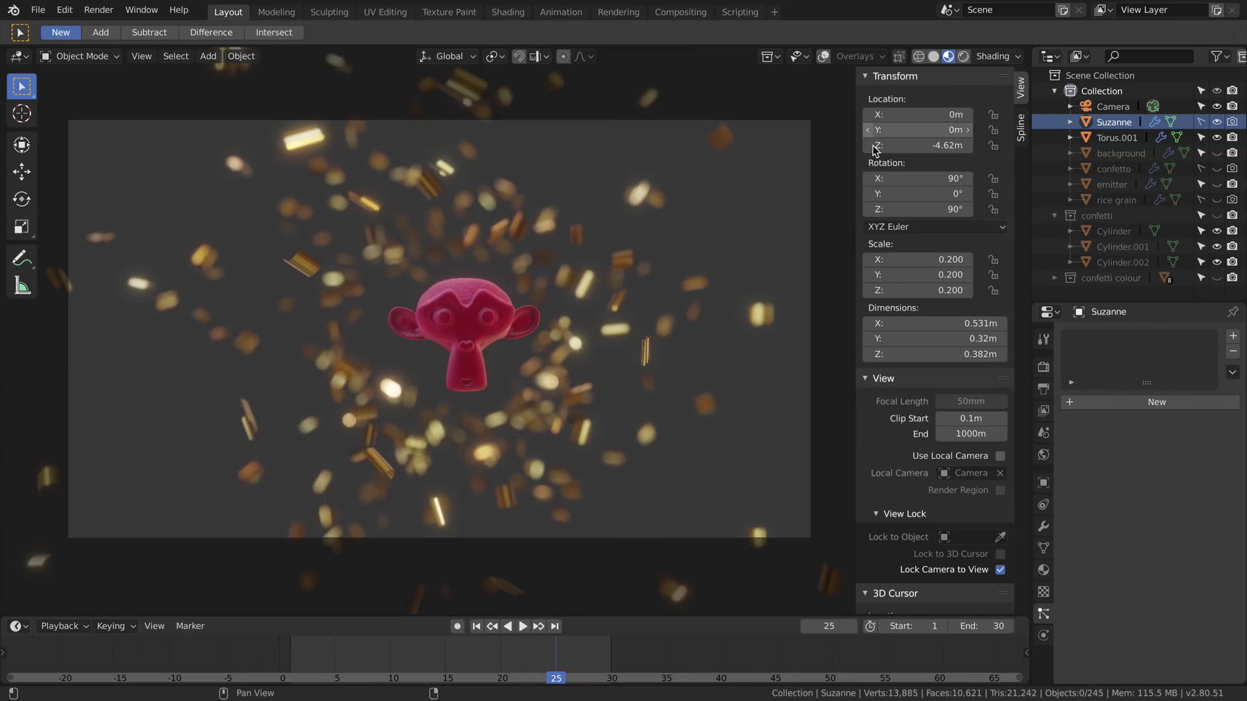
{"action": "mouse_move", "coordinate": [918, 146]}
{"action": "left_mouse_down"}
{"action": "mouse_move", "coordinate": [948, 146]}
{"action": "mouse_move", "coordinate": [921, 147]}
{"action": "left_mouse_up"}
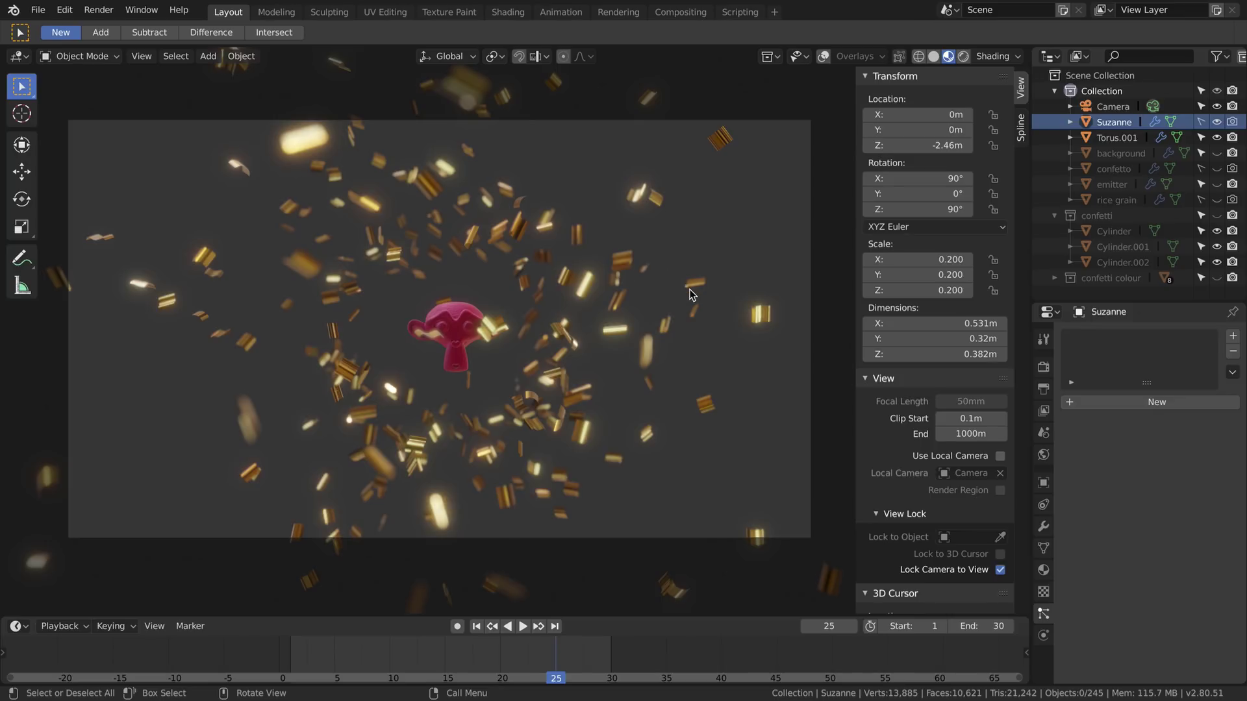
{"action": "left_click", "coordinate": [1216, 122]}
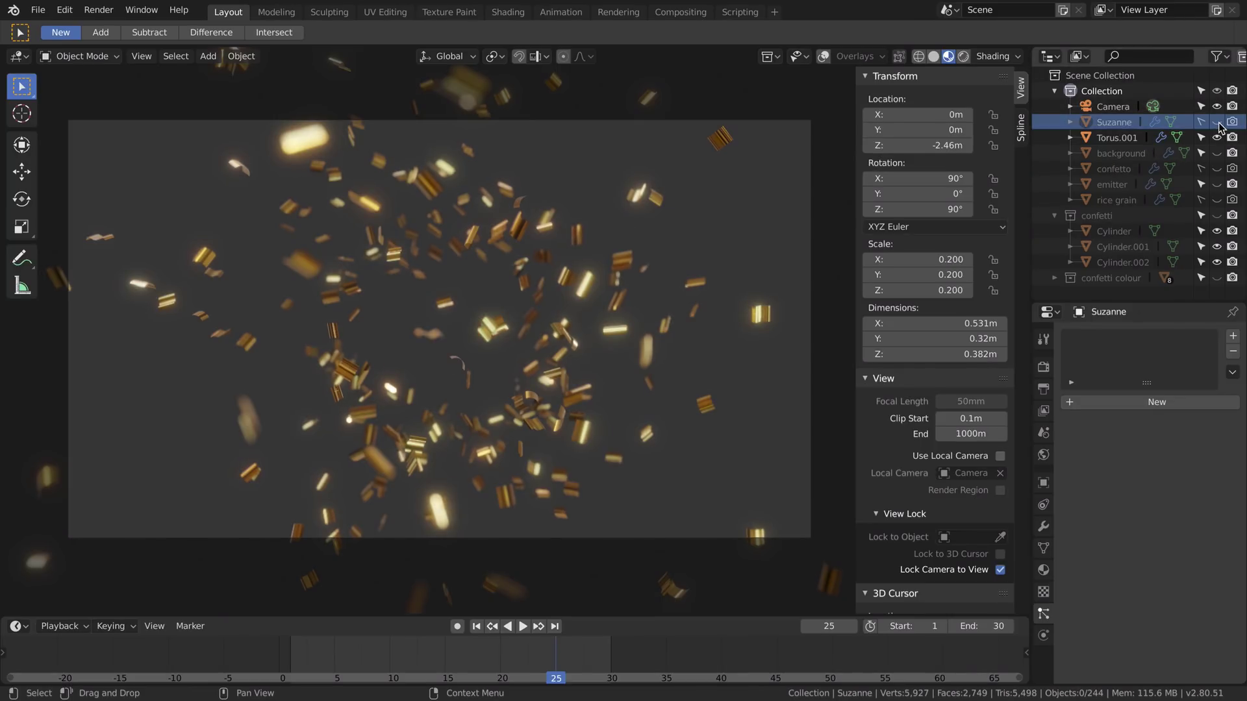
Step: Try showing the studio light behind the confetti at a background value of 0.181, and return the value to 0
{"action": "left_click", "coordinate": [994, 58]}
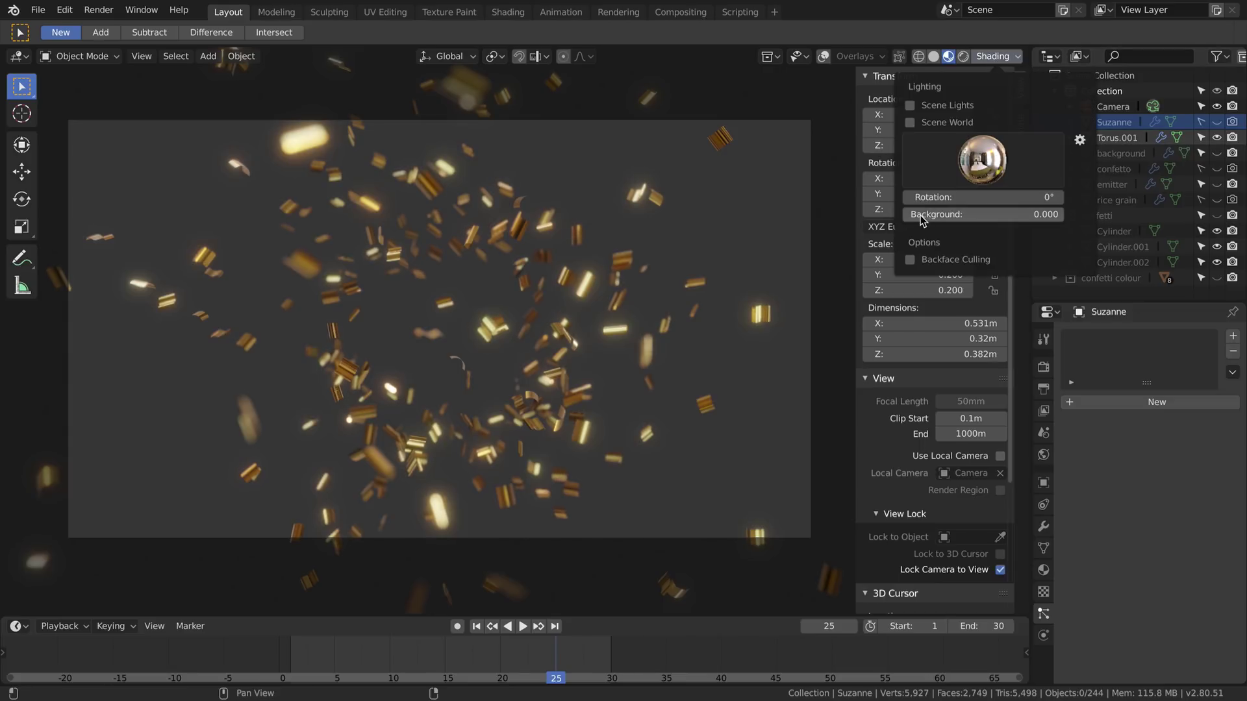
{"action": "left_click_drag", "start_coordinate": [927, 216], "coordinate": [957, 217]}
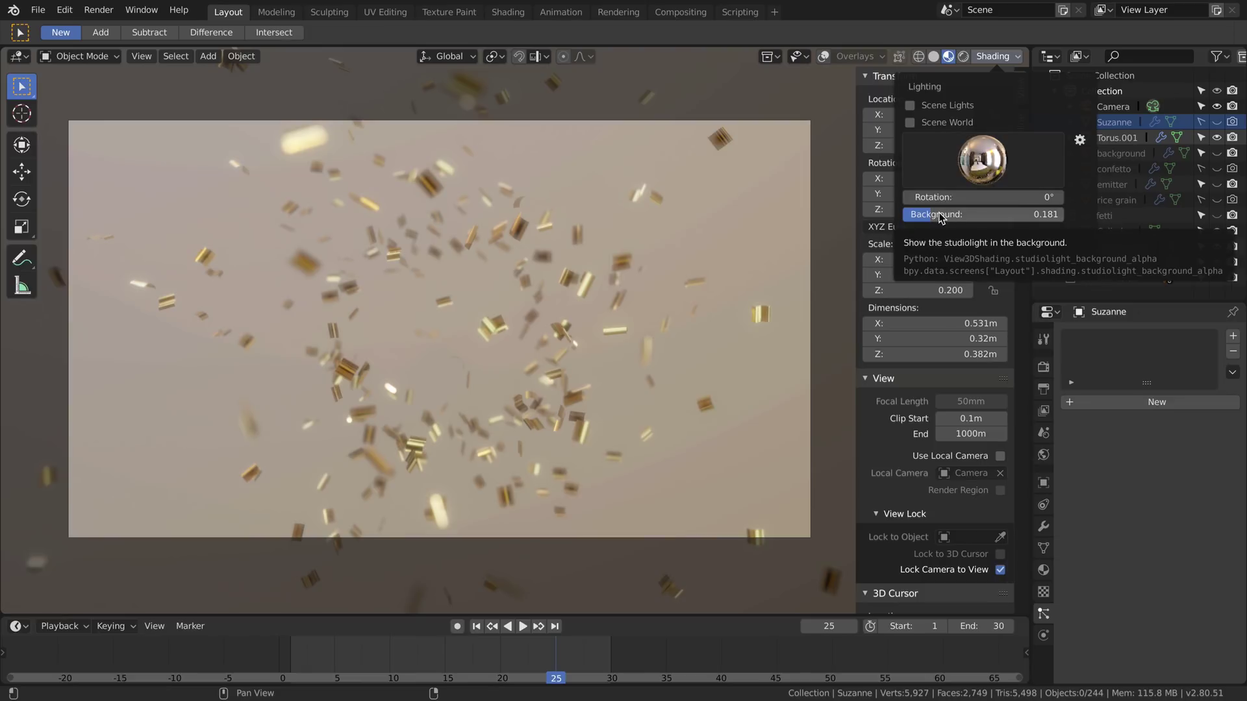
{"action": "mouse_move", "coordinate": [940, 216]}
{"action": "left_mouse_down"}
{"action": "mouse_move", "coordinate": [953, 216]}
{"action": "mouse_move", "coordinate": [906, 216]}
{"action": "left_mouse_up"}
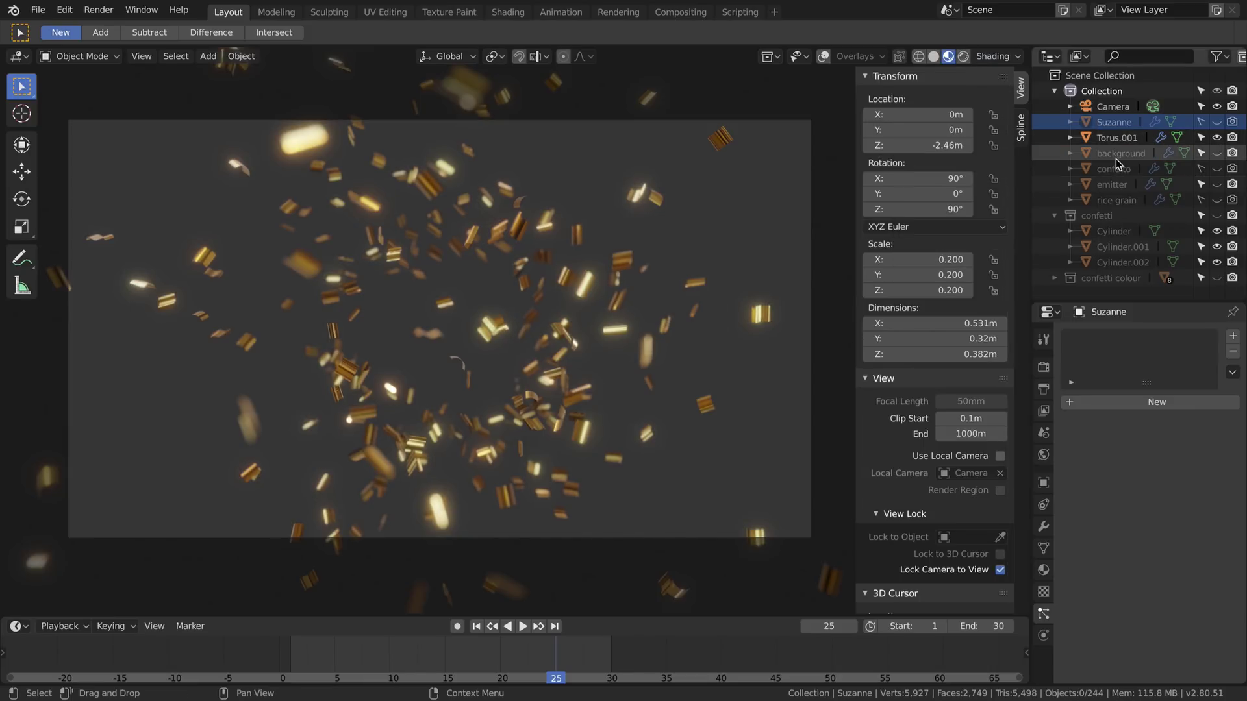
Step: Unhide the background sphere and examine in wireframe how it encloses the camera, then return to the shaded camera view
{"action": "left_click", "coordinate": [1043, 338]}
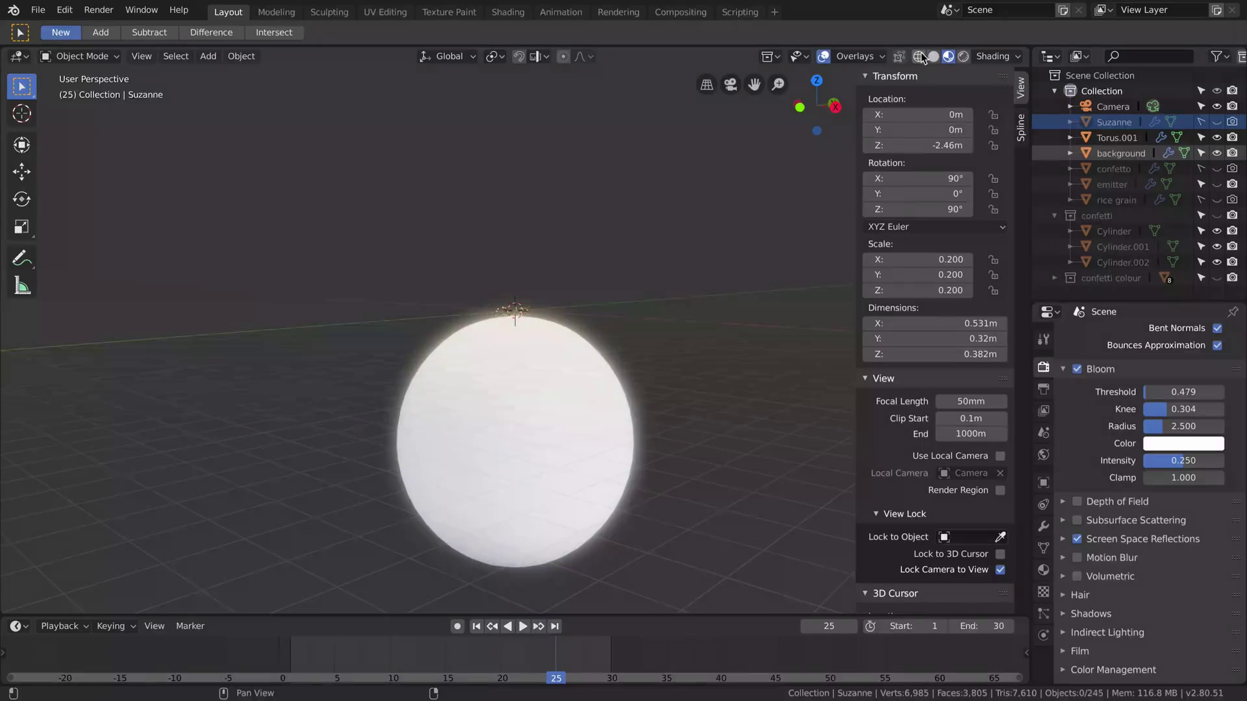
{"action": "key", "text": "shift+z"}
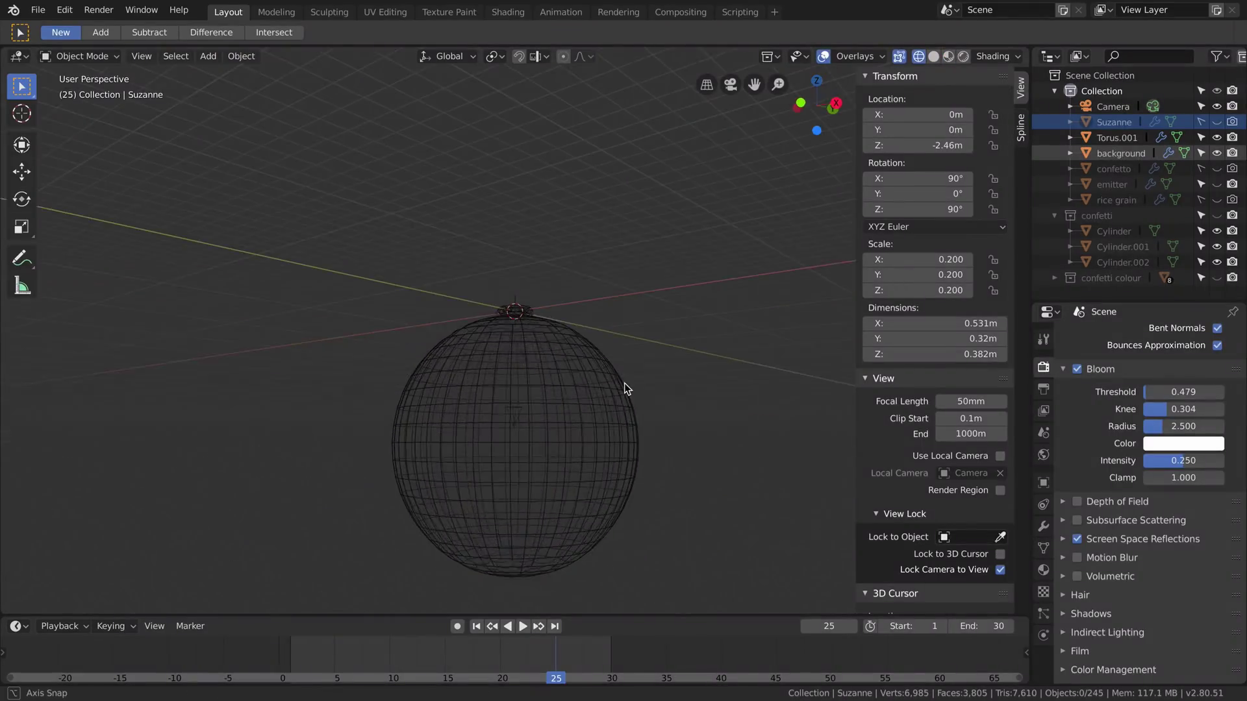
{"action": "scroll", "coordinate": [587, 371], "scroll_direction": "up", "scroll_amount": 6}
{"action": "middle_click_drag", "start_coordinate": [625, 389], "coordinate": [512, 392]}
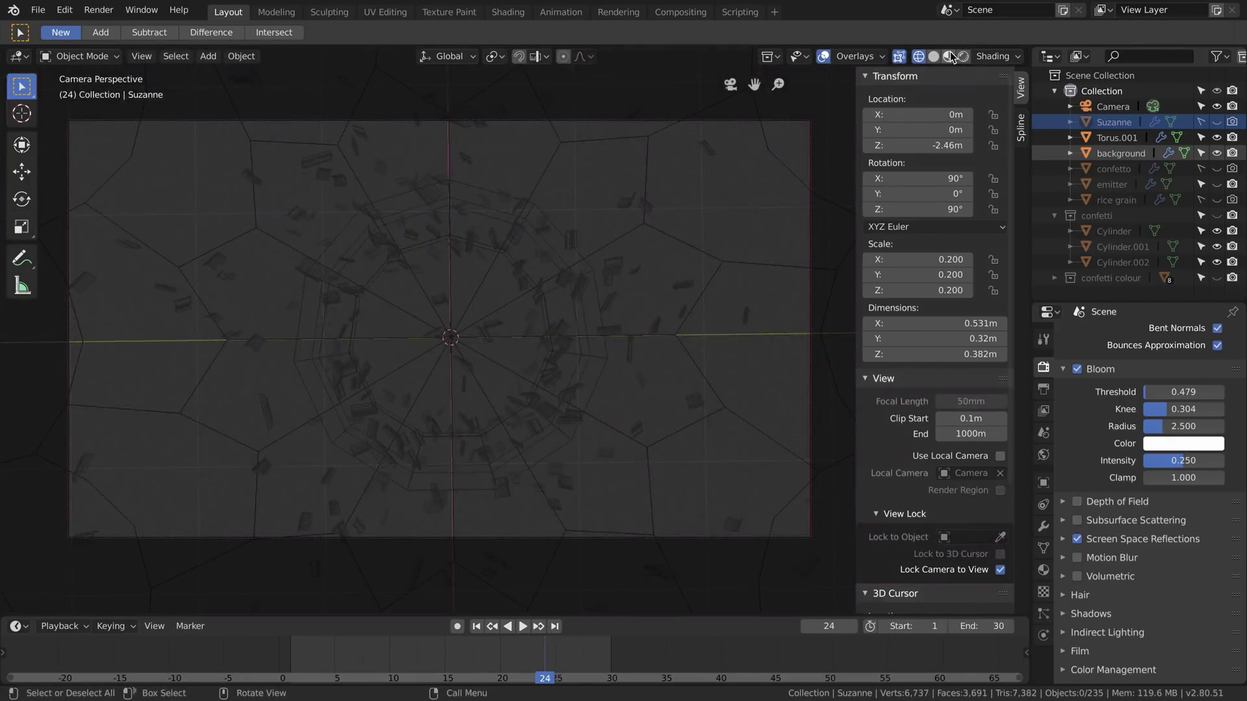
{"action": "left_click", "coordinate": [948, 57]}
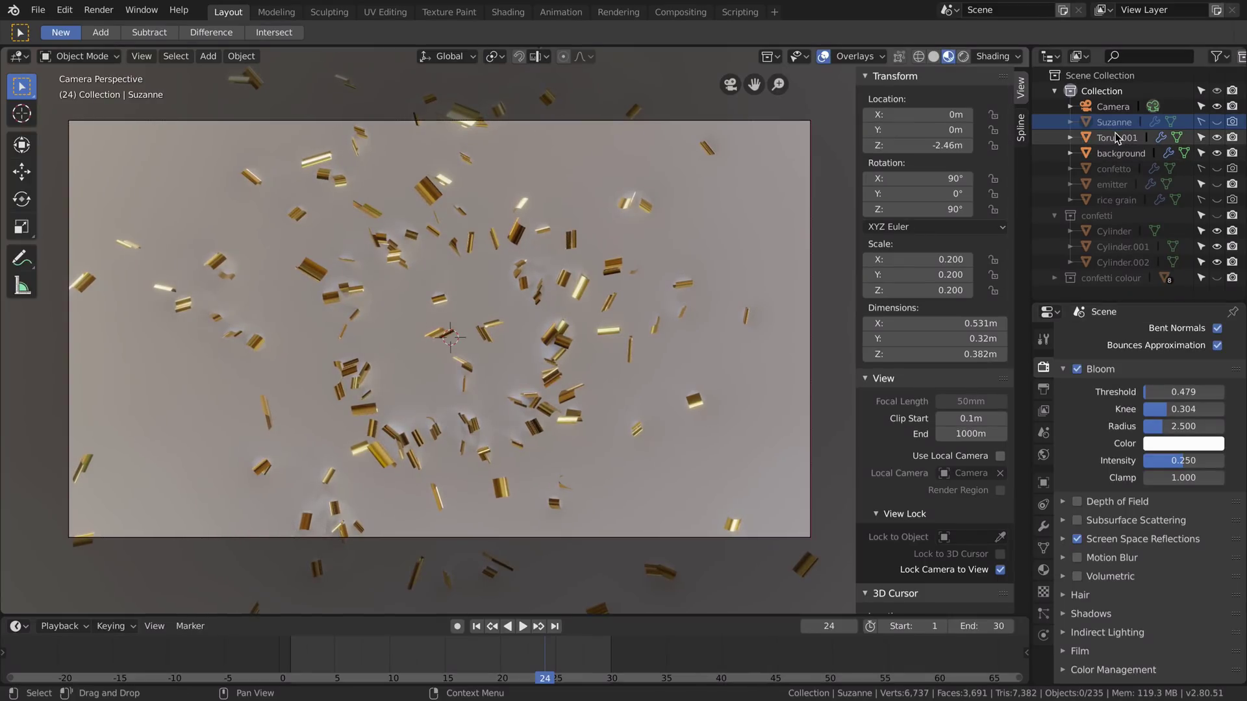
Step: Look at the background object's material and scrub the animation, ending at frame 21 with the background hidden
{"action": "left_click", "coordinate": [1118, 154]}
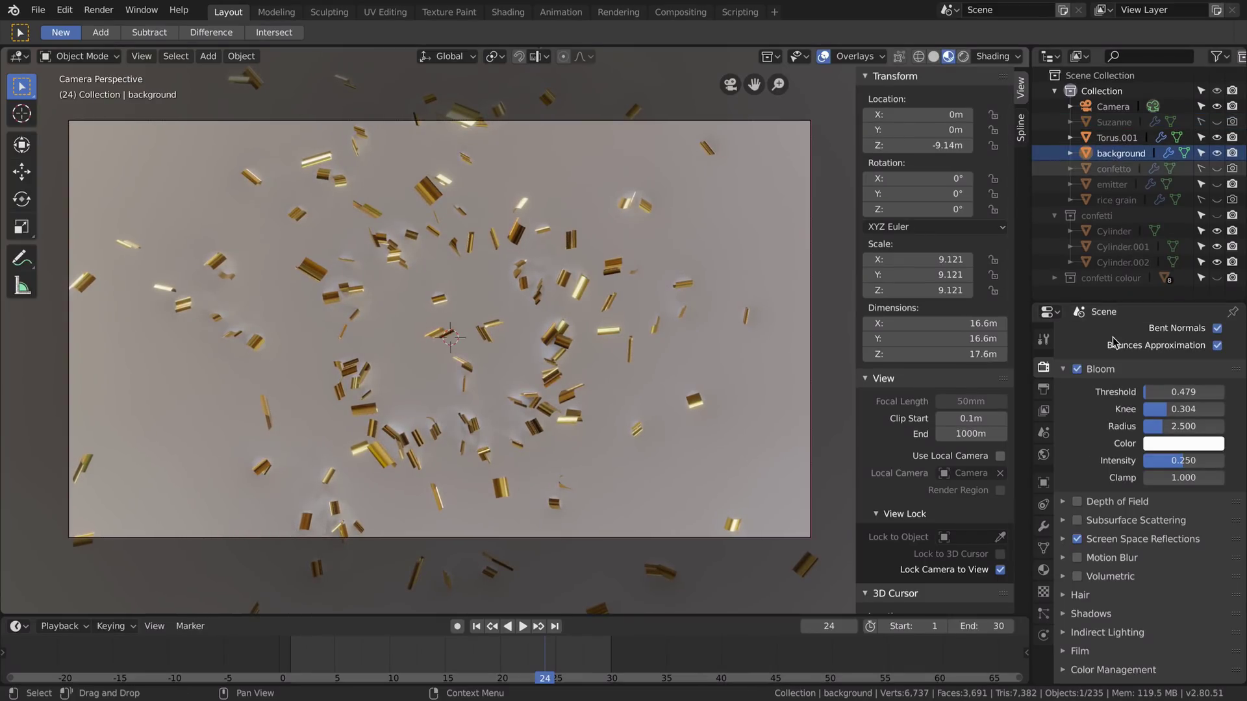
{"action": "left_click", "coordinate": [1044, 569]}
{"action": "scroll", "coordinate": [1120, 513], "scroll_direction": "down", "scroll_amount": 2}
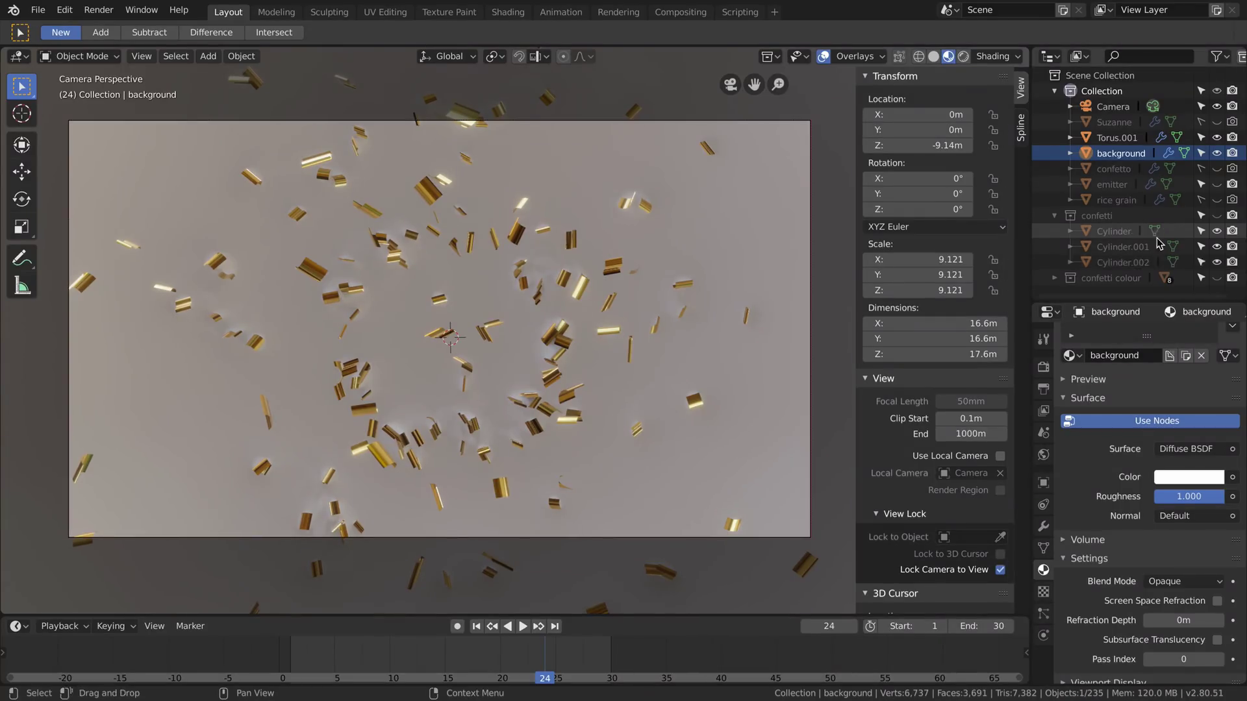
{"action": "right_click_drag", "start_coordinate": [539, 672], "coordinate": [430, 666]}
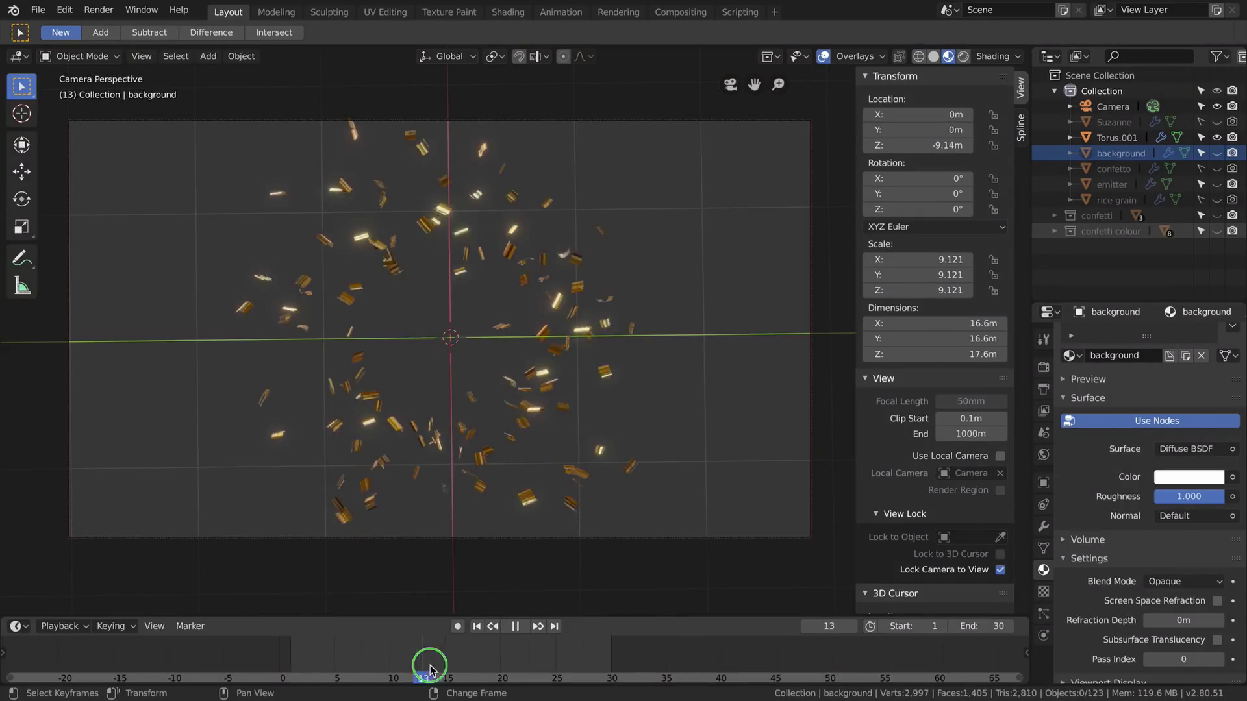
{"action": "left_click_drag", "start_coordinate": [430, 669], "coordinate": [512, 669]}
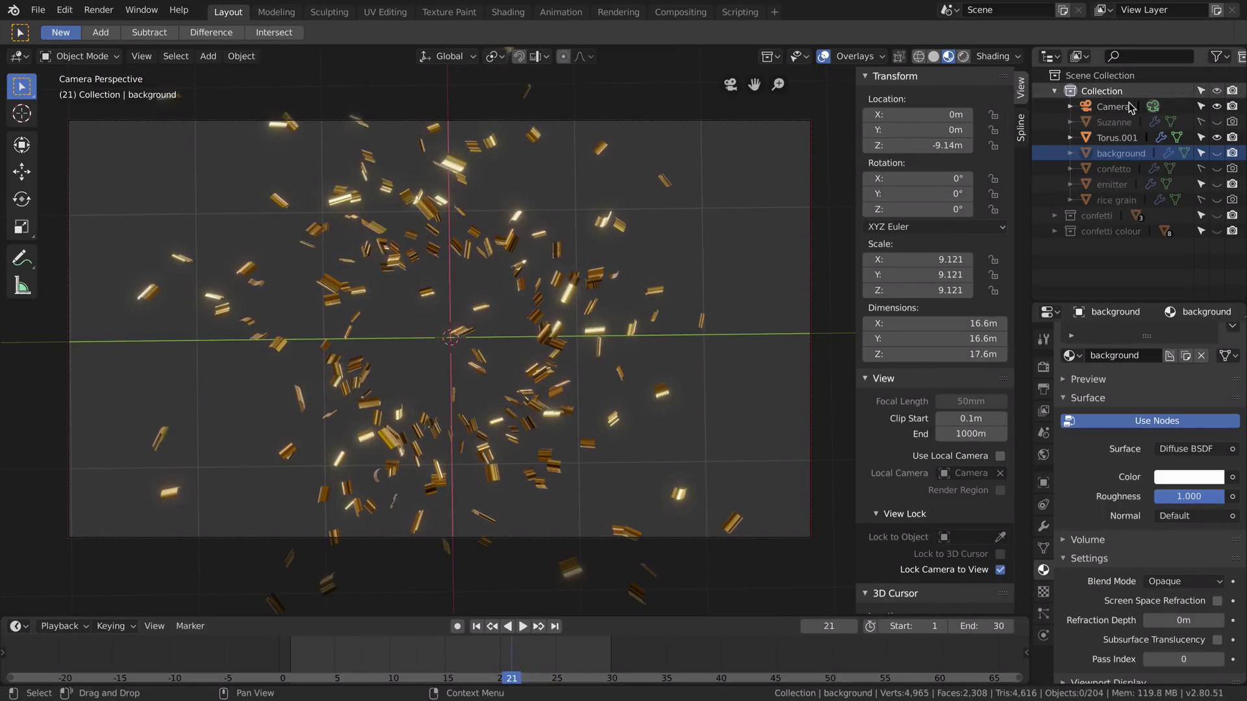
Step: Expand and unhide the confetti colour collection, and leave the camera view to bring its coloured shapes into view
{"action": "left_click", "coordinate": [1054, 232]}
{"action": "left_click", "coordinate": [1216, 231]}
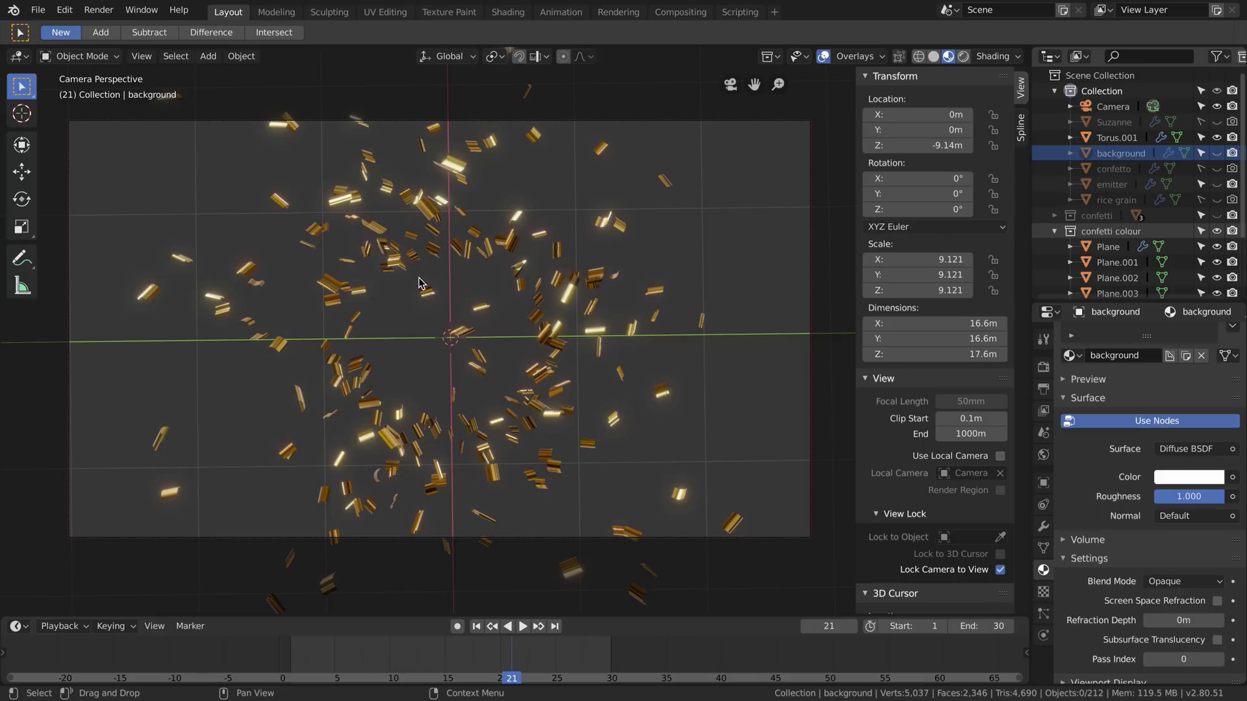
{"action": "middle_click_drag", "start_coordinate": [422, 292], "coordinate": [455, 263]}
{"action": "left_click", "coordinate": [730, 85]}
{"action": "middle_click_drag", "start_coordinate": [455, 455], "coordinate": [406, 418]}
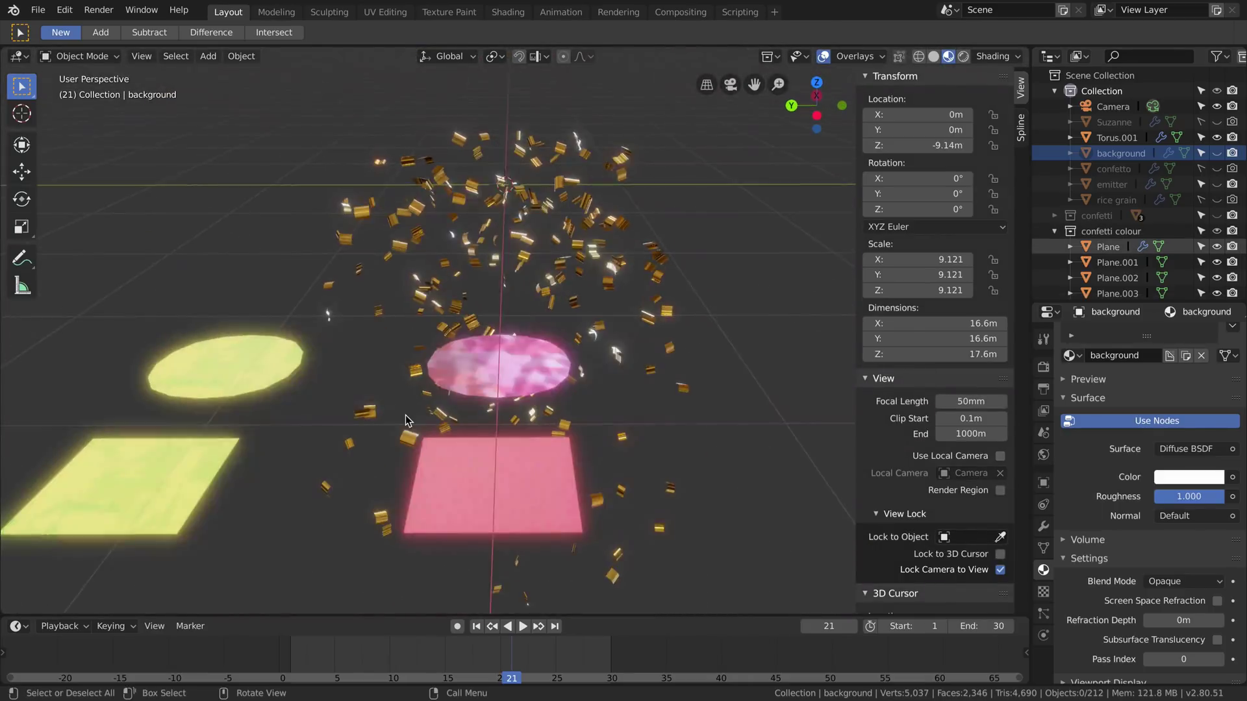
Step: Examine the coloured confetti shapes beside the particle stream, both close up and from a distance
{"action": "scroll", "coordinate": [406, 418], "scroll_direction": "down", "scroll_amount": 3}
{"action": "middle_click_drag", "start_coordinate": [504, 400], "coordinate": [451, 402]}
{"action": "scroll", "coordinate": [357, 365], "scroll_direction": "up", "scroll_amount": 2}
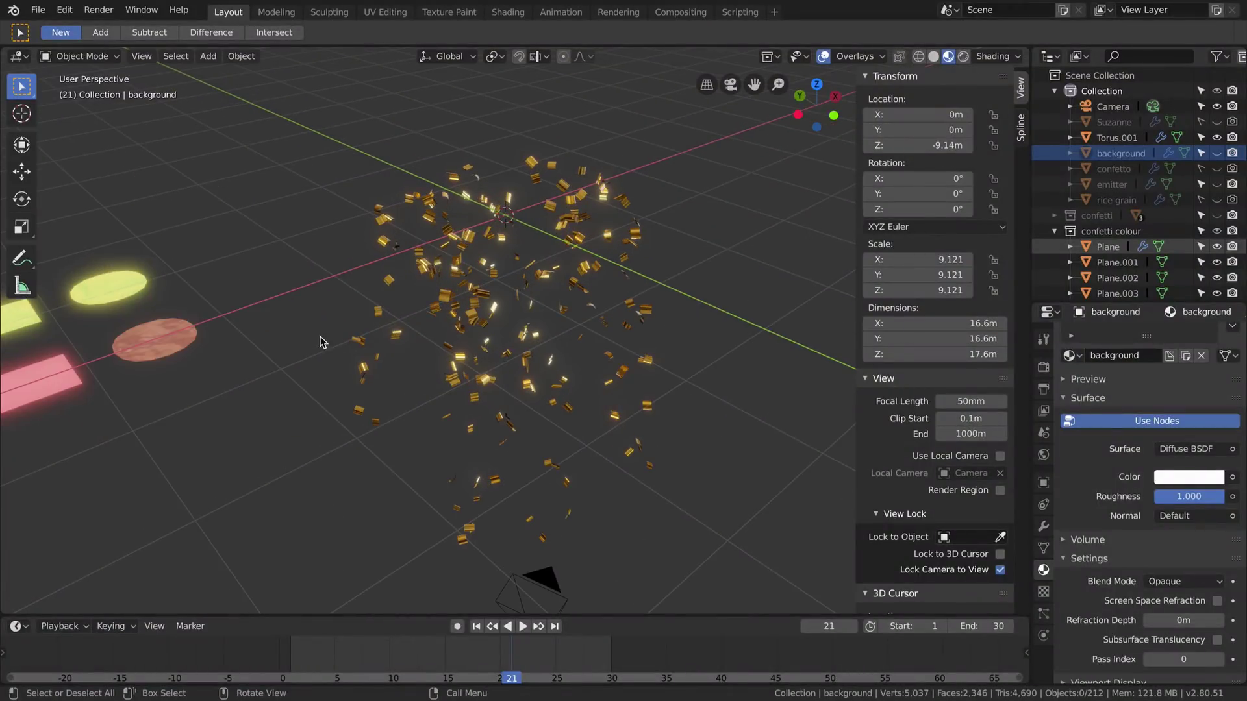
{"action": "middle_click_drag", "start_coordinate": [319, 327], "coordinate": [635, 354], "text": "shift"}
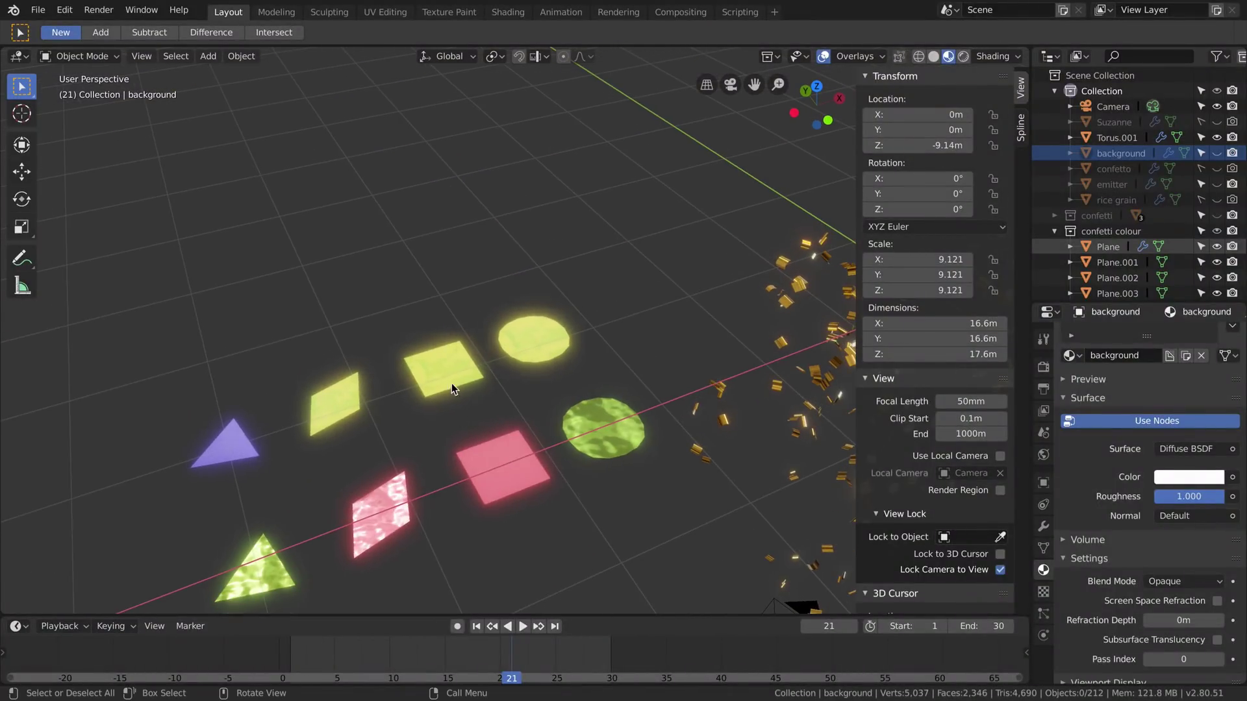
{"action": "scroll", "coordinate": [519, 388], "scroll_direction": "up", "scroll_amount": 9}
{"action": "scroll", "coordinate": [587, 375], "scroll_direction": "down", "scroll_amount": 6}
{"action": "scroll", "coordinate": [591, 380], "scroll_direction": "down", "scroll_amount": 6}
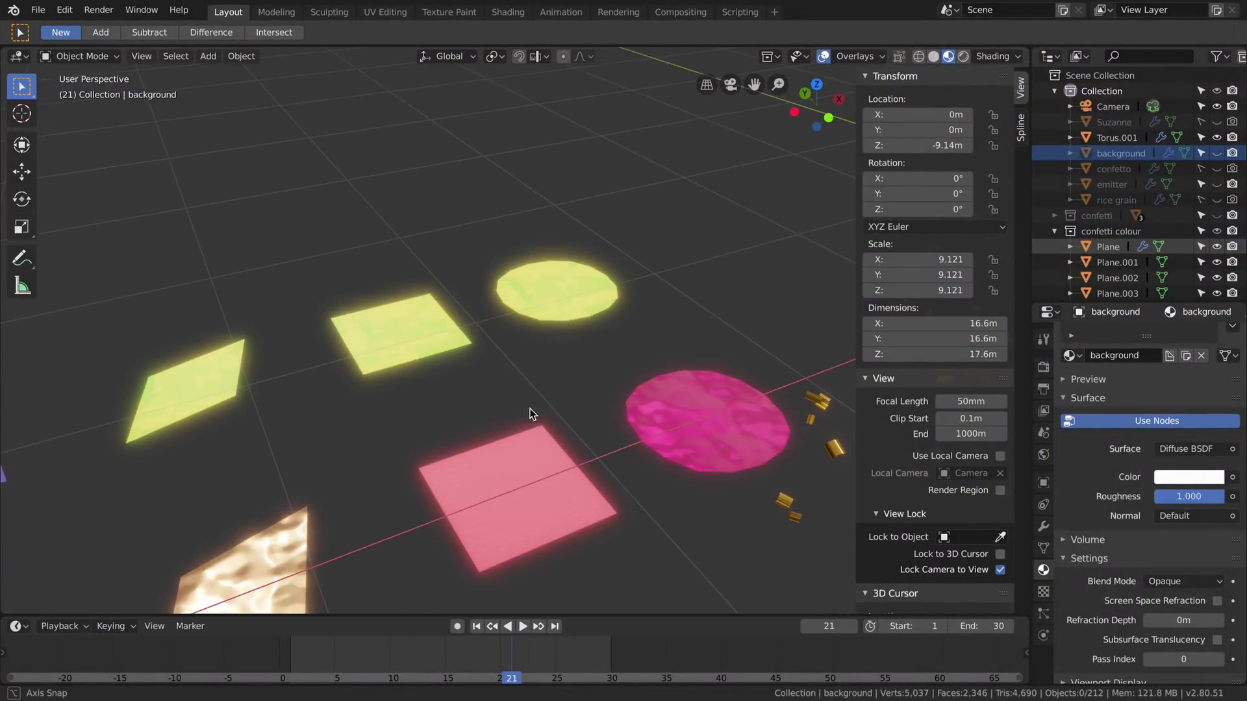
{"action": "middle_click_drag", "start_coordinate": [427, 369], "coordinate": [427, 360]}
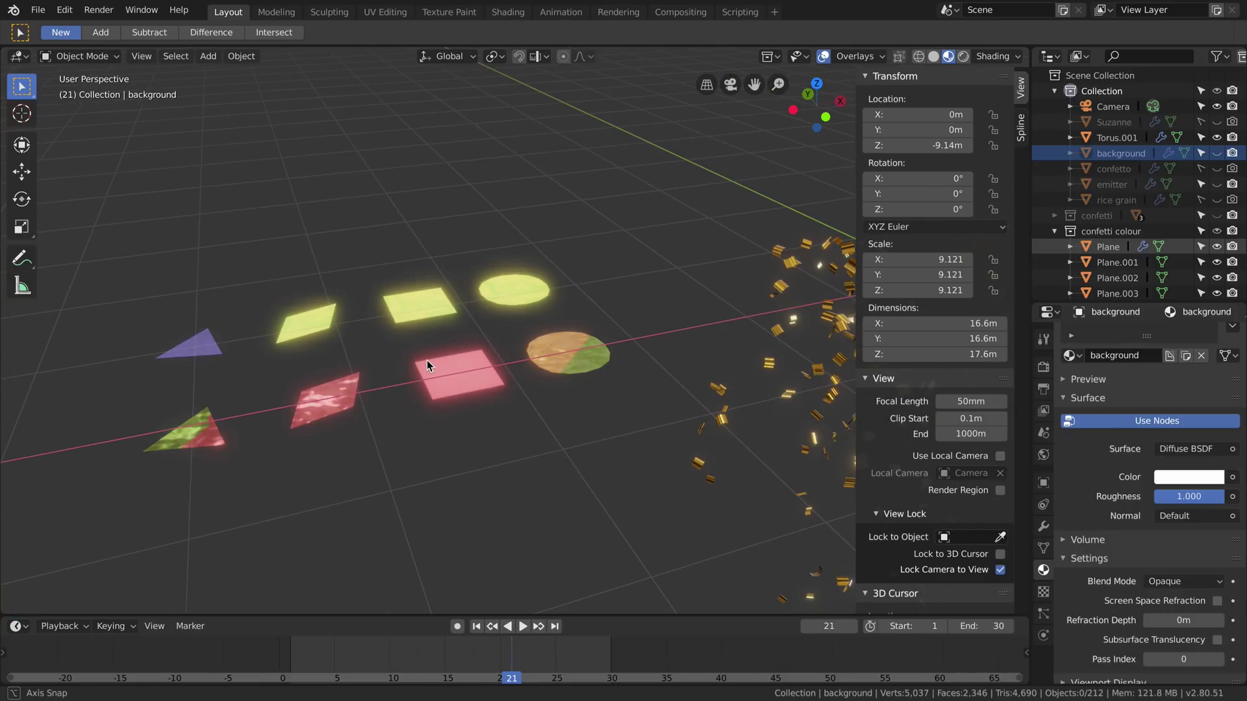
Step: Raise the bloom threshold to 2.354 and check the glow on the coloured shapes and the gold confetti
{"action": "left_click", "coordinate": [1043, 367]}
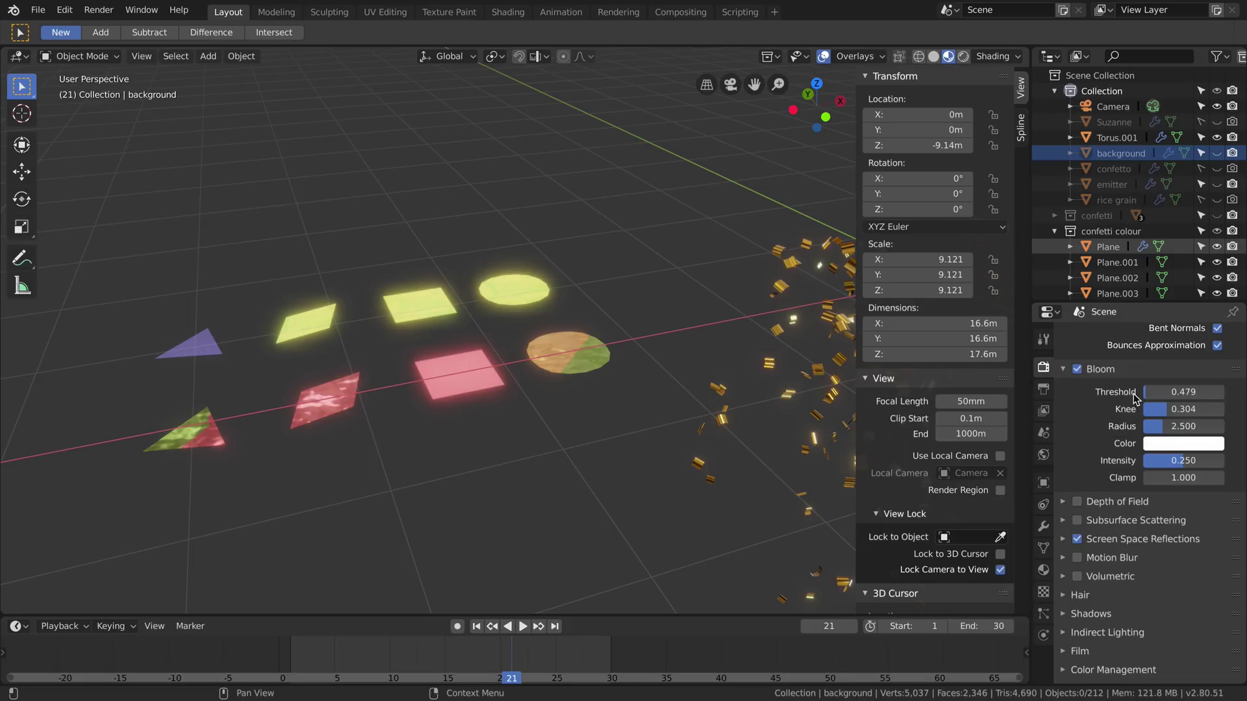
{"action": "left_click_drag", "start_coordinate": [1163, 394], "coordinate": [1234, 391]}
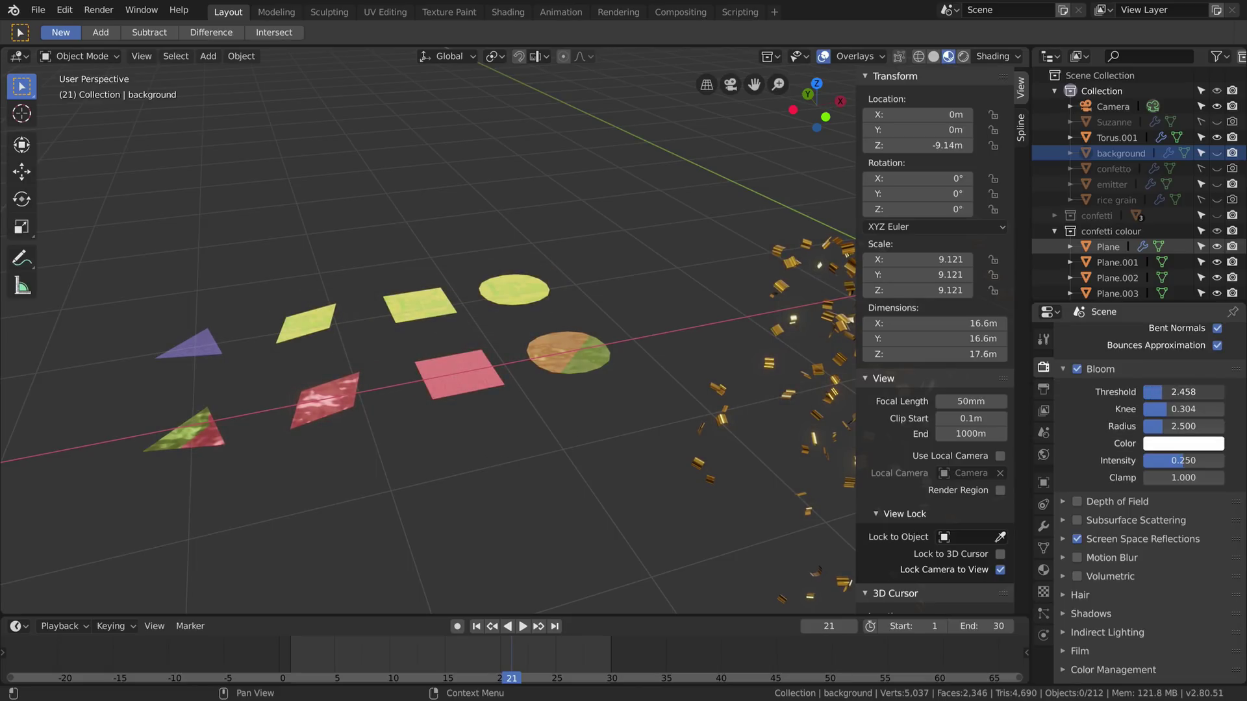
{"action": "mouse_move", "coordinate": [520, 364]}
{"action": "middle_mouse_down"}
{"action": "mouse_move", "coordinate": [477, 386]}
{"action": "mouse_move", "coordinate": [514, 378]}
{"action": "mouse_move", "coordinate": [502, 376]}
{"action": "middle_mouse_up"}
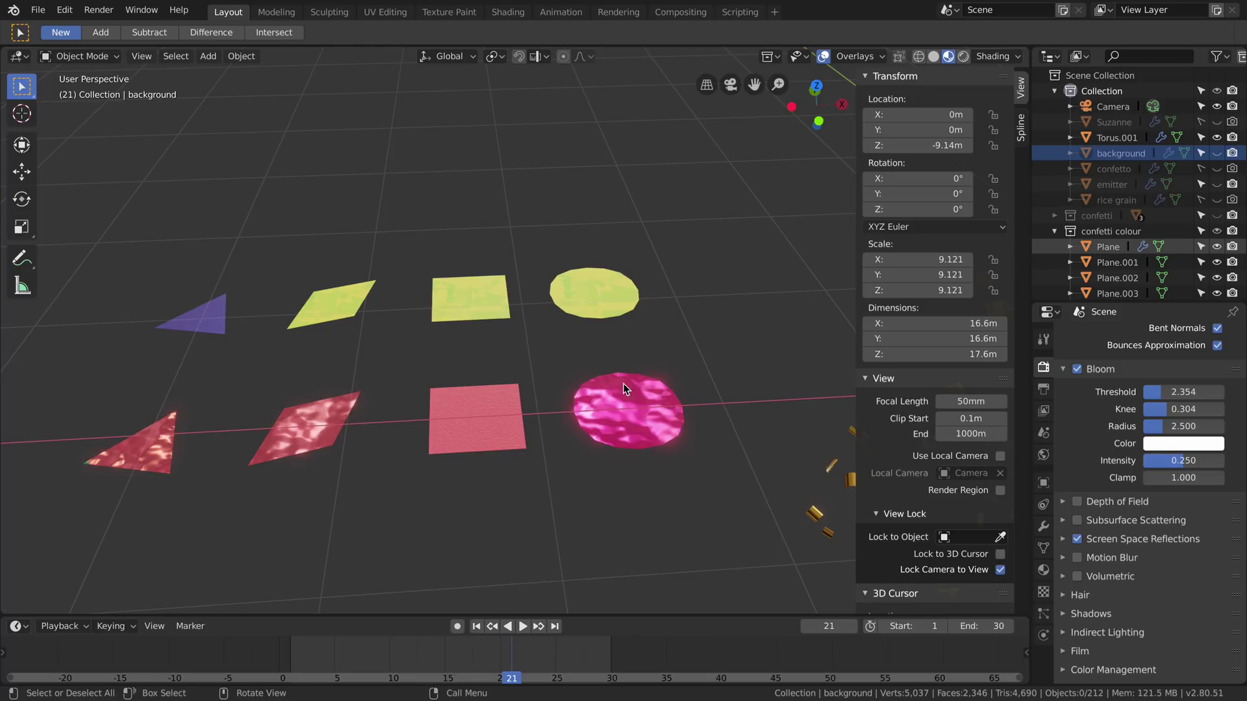
{"action": "middle_click_drag", "start_coordinate": [430, 432], "coordinate": [580, 393]}
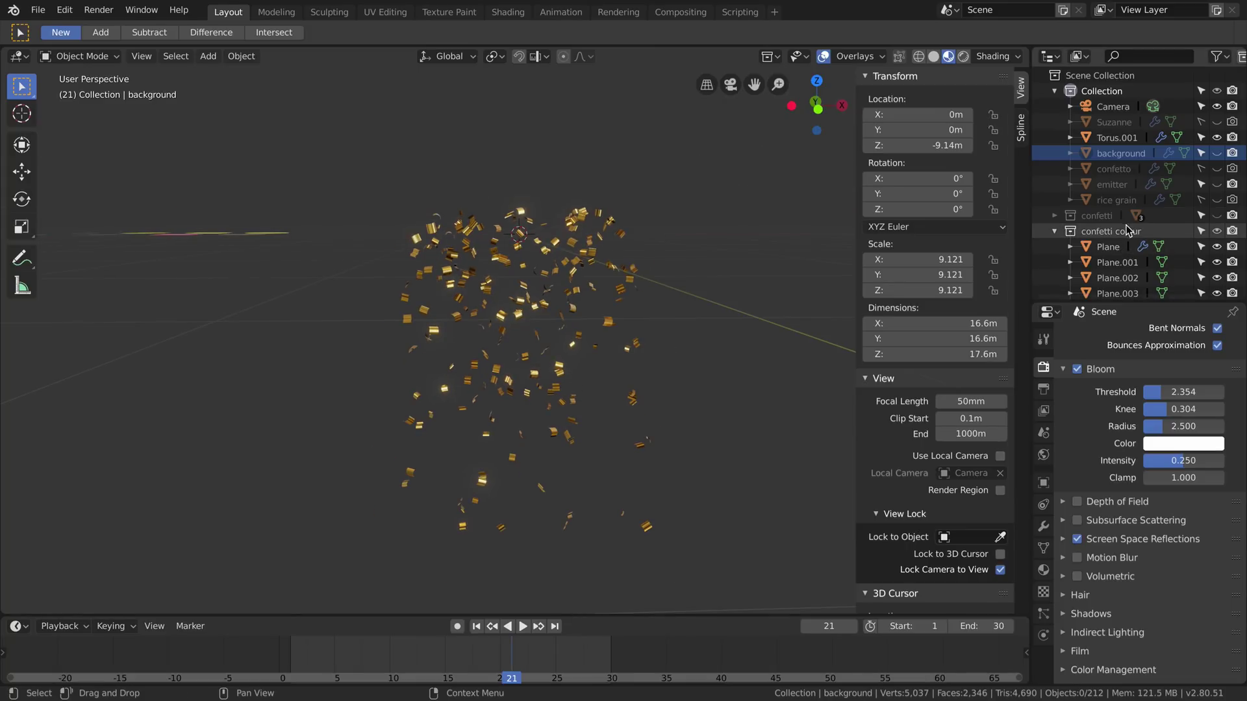
Step: Remove Torus.001, unhide the plane emitter, and set its particle instance collection to confetti colour
{"action": "scroll", "coordinate": [1095, 432], "scroll_direction": "down", "scroll_amount": 2}
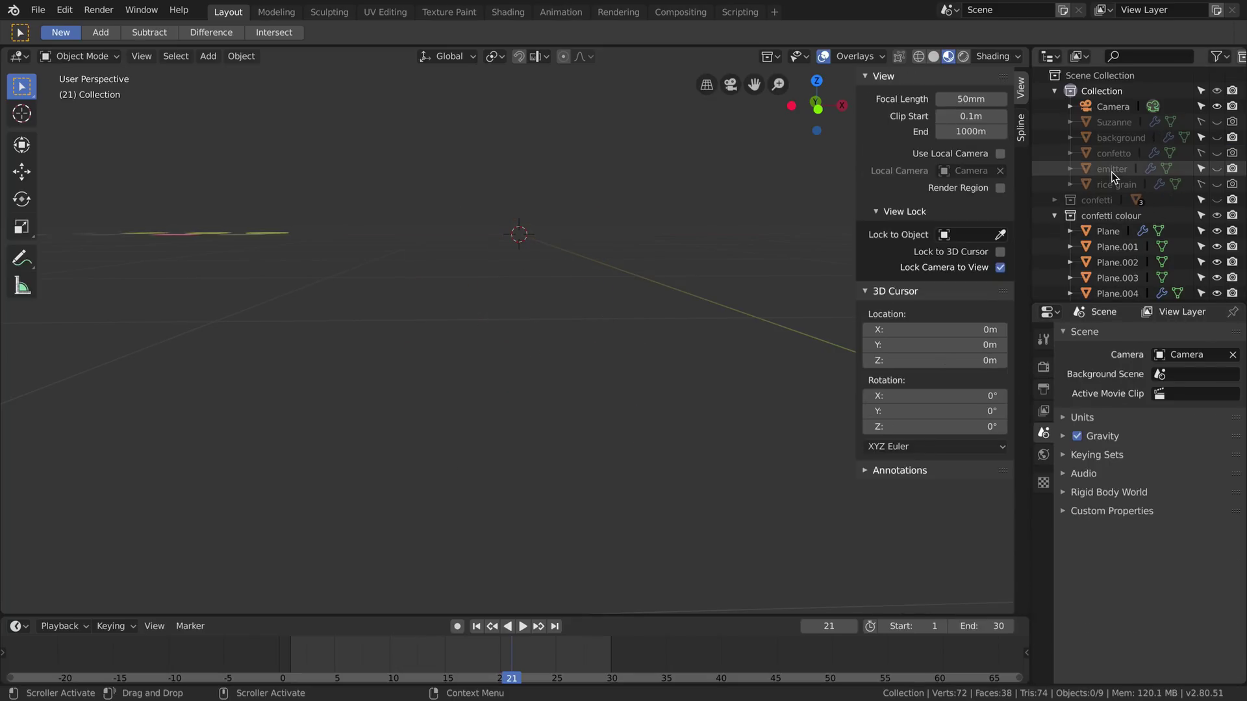
{"action": "left_click", "coordinate": [1111, 172]}
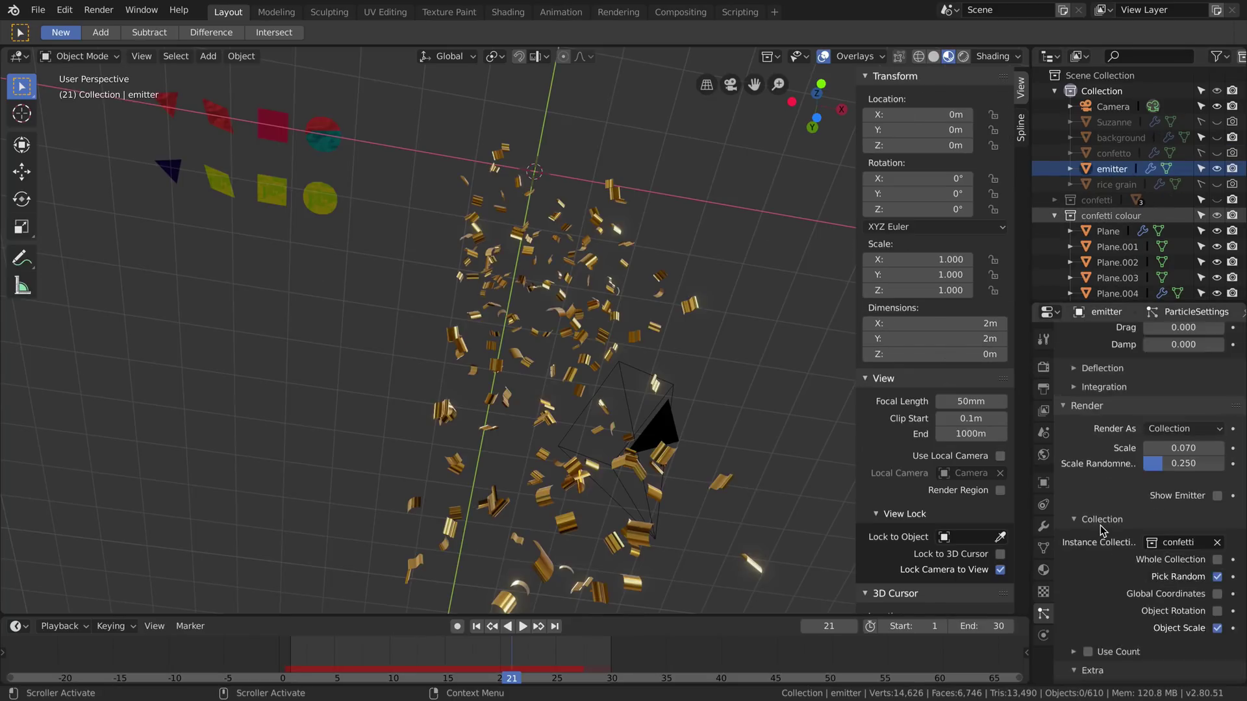
{"action": "scroll", "coordinate": [1102, 529], "scroll_direction": "down", "scroll_amount": 6}
{"action": "left_click", "coordinate": [1172, 437]}
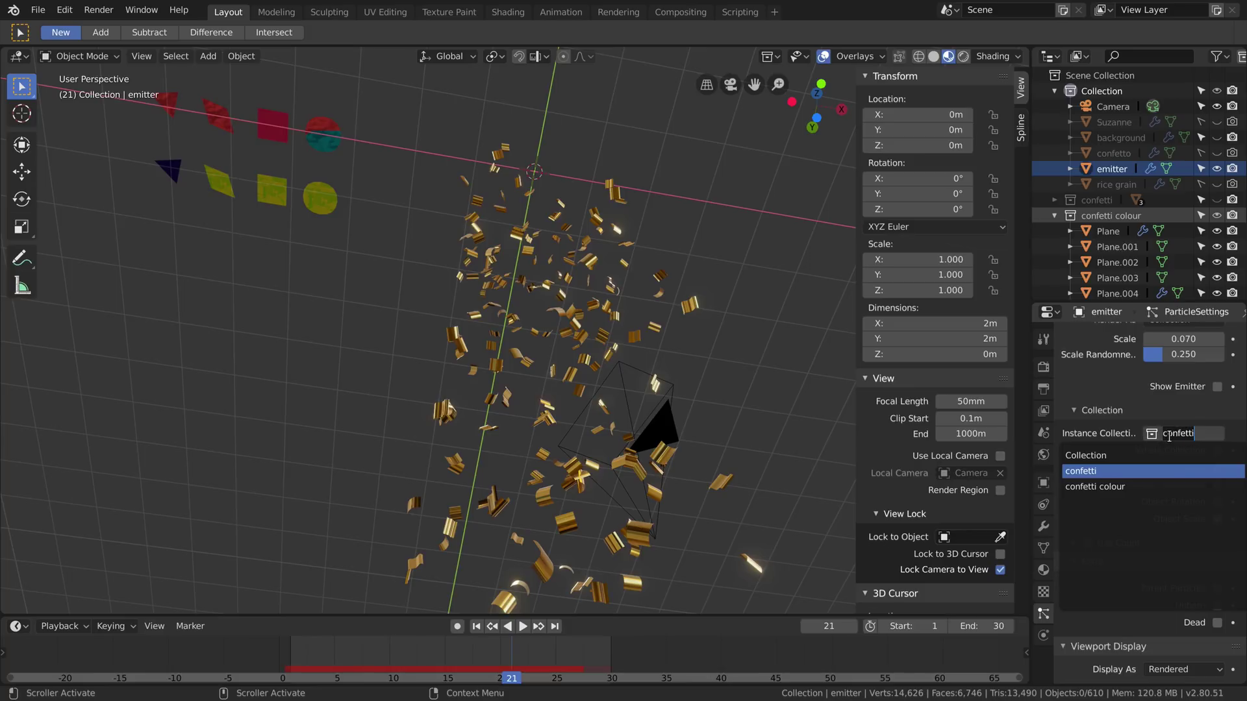
{"action": "left_click", "coordinate": [1120, 482]}
{"action": "left_click", "coordinate": [1120, 486]}
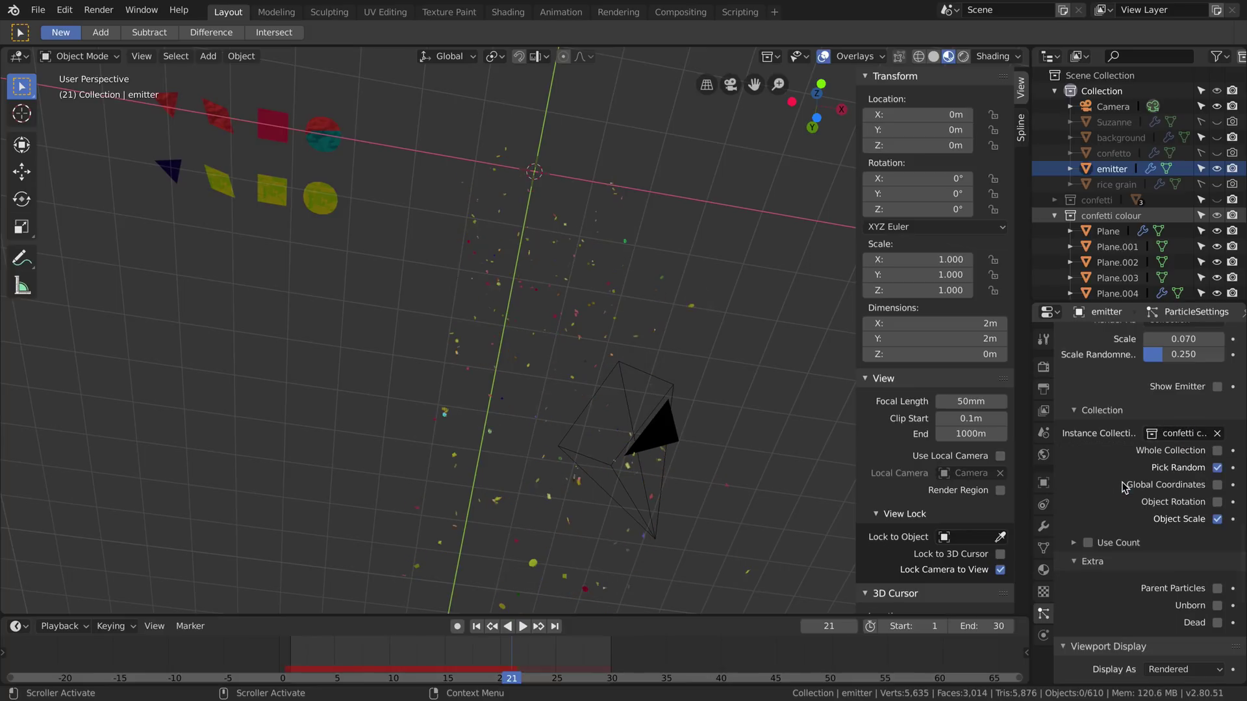
Step: Play the coloured confetti simulation from frame 1 and scrub through it to frame 20
{"action": "key", "text": "space"}
{"action": "left_click", "coordinate": [282, 660]}
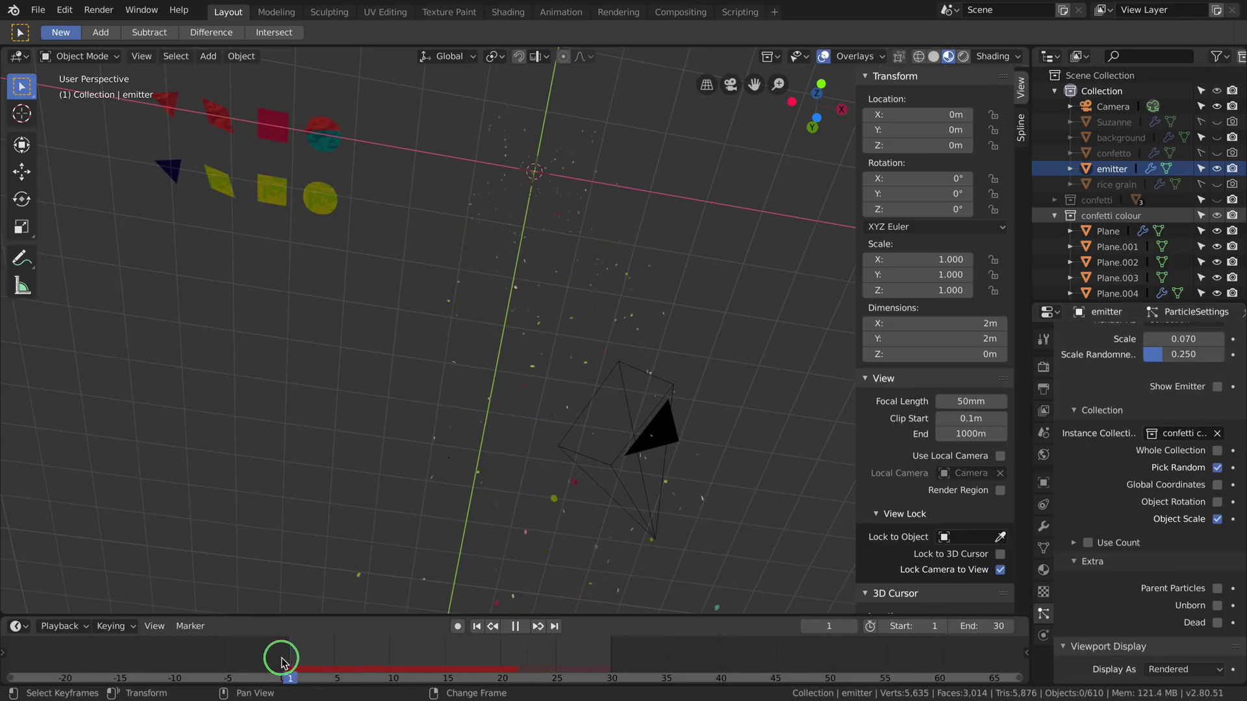
{"action": "left_click_drag", "start_coordinate": [310, 663], "coordinate": [412, 663]}
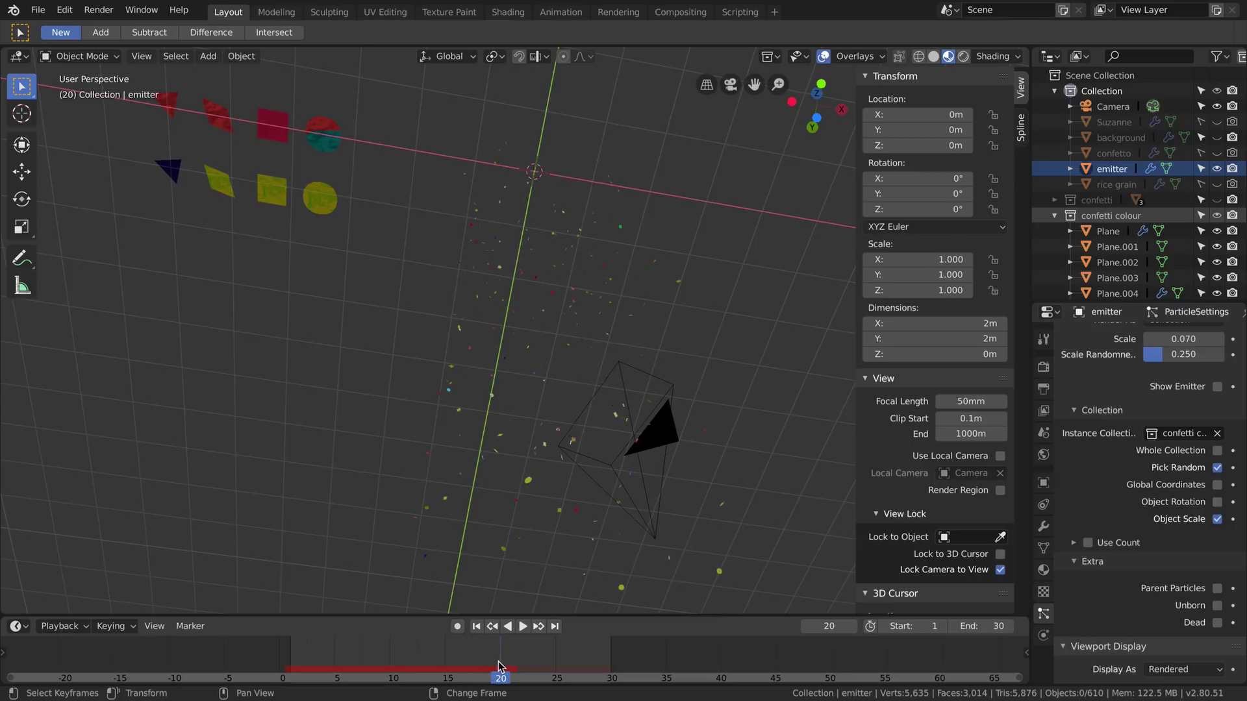
Step: View the coloured confetti through the camera and unhide the background object
{"action": "middle_click_drag", "start_coordinate": [558, 480], "coordinate": [558, 479]}
{"action": "middle_click_drag", "start_coordinate": [559, 479], "coordinate": [565, 447]}
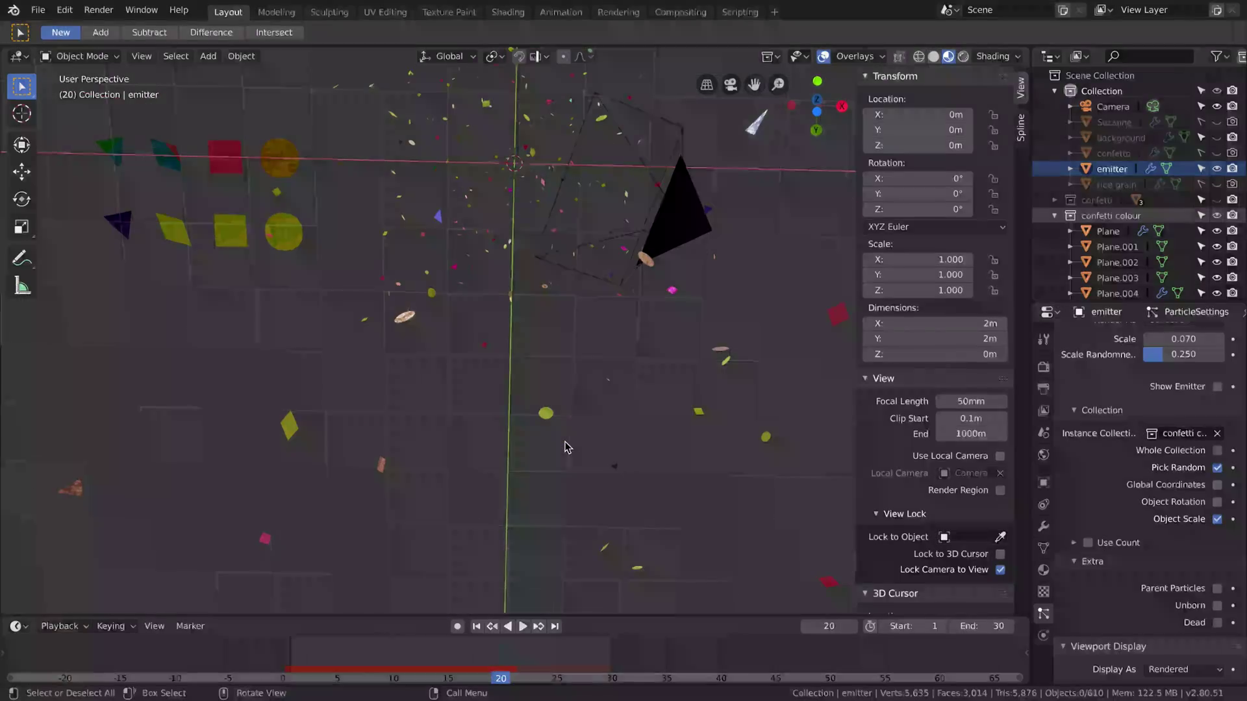
{"action": "mouse_move", "coordinate": [1242, 510]}
{"action": "left_mouse_down"}
{"action": "mouse_move", "coordinate": [1241, 334]}
{"action": "mouse_move", "coordinate": [1242, 516]}
{"action": "left_mouse_up"}
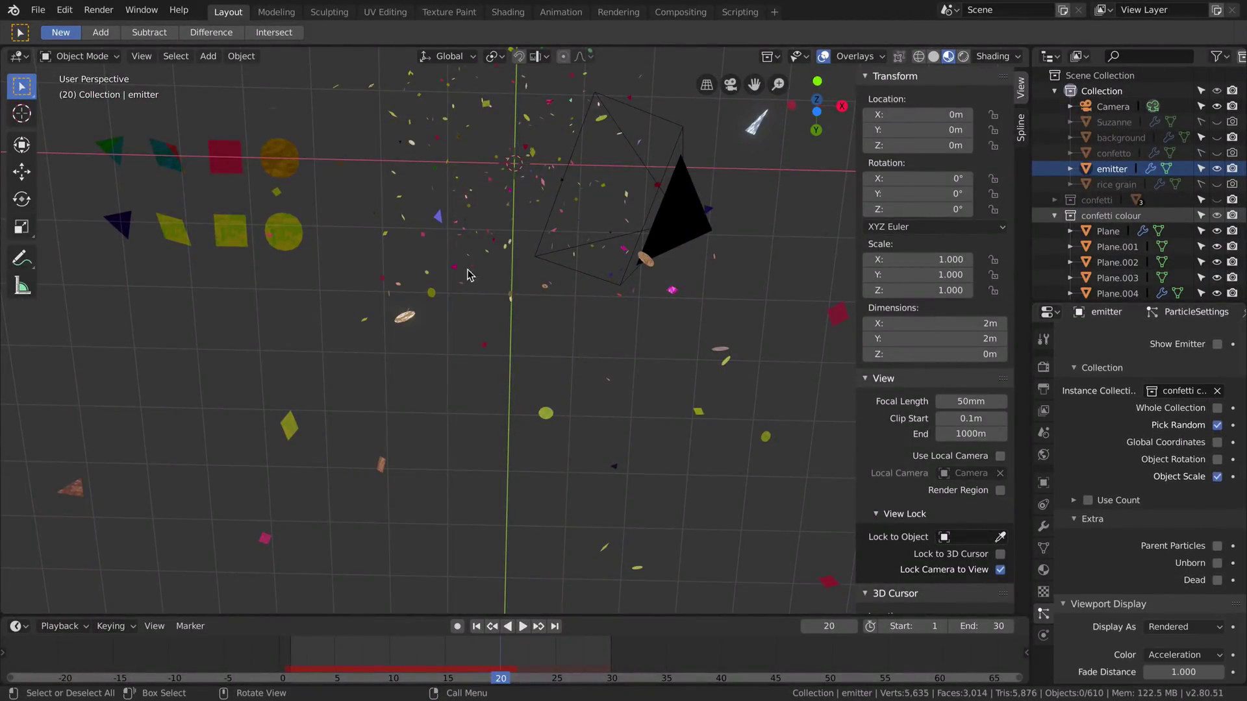
{"action": "middle_click_drag", "start_coordinate": [483, 216], "coordinate": [487, 251]}
{"action": "left_click", "coordinate": [731, 85]}
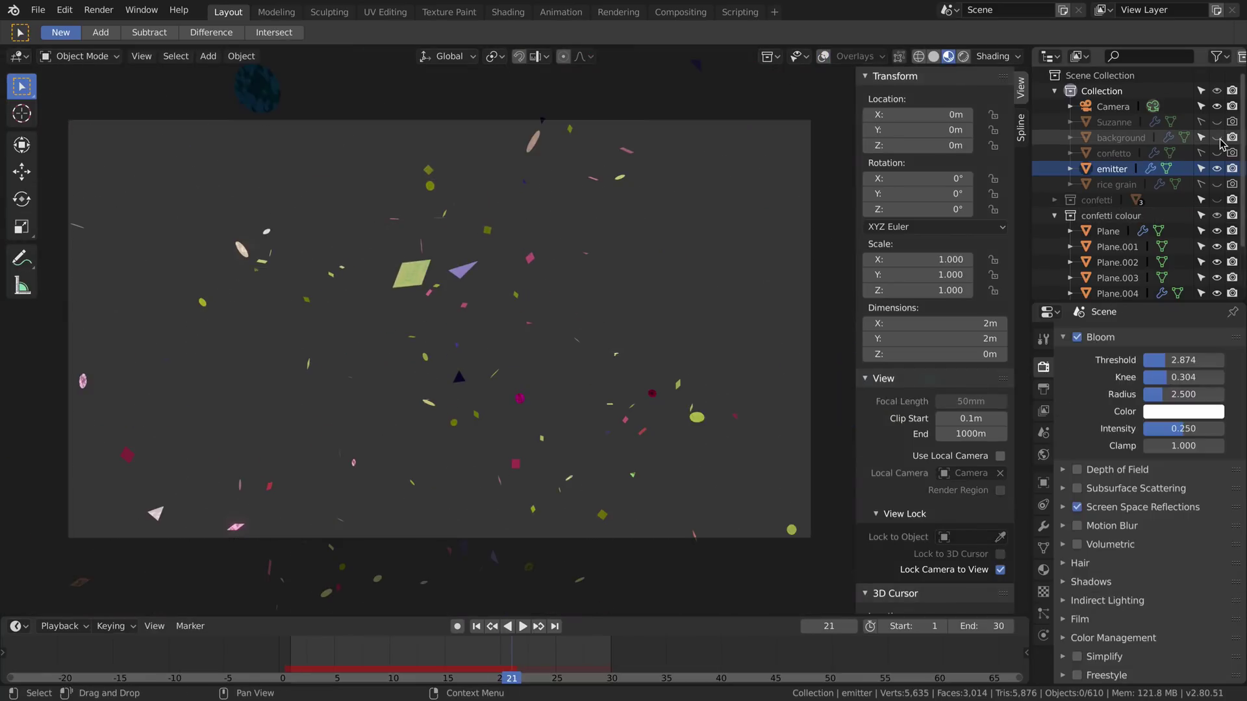
{"action": "left_click", "coordinate": [1218, 138]}
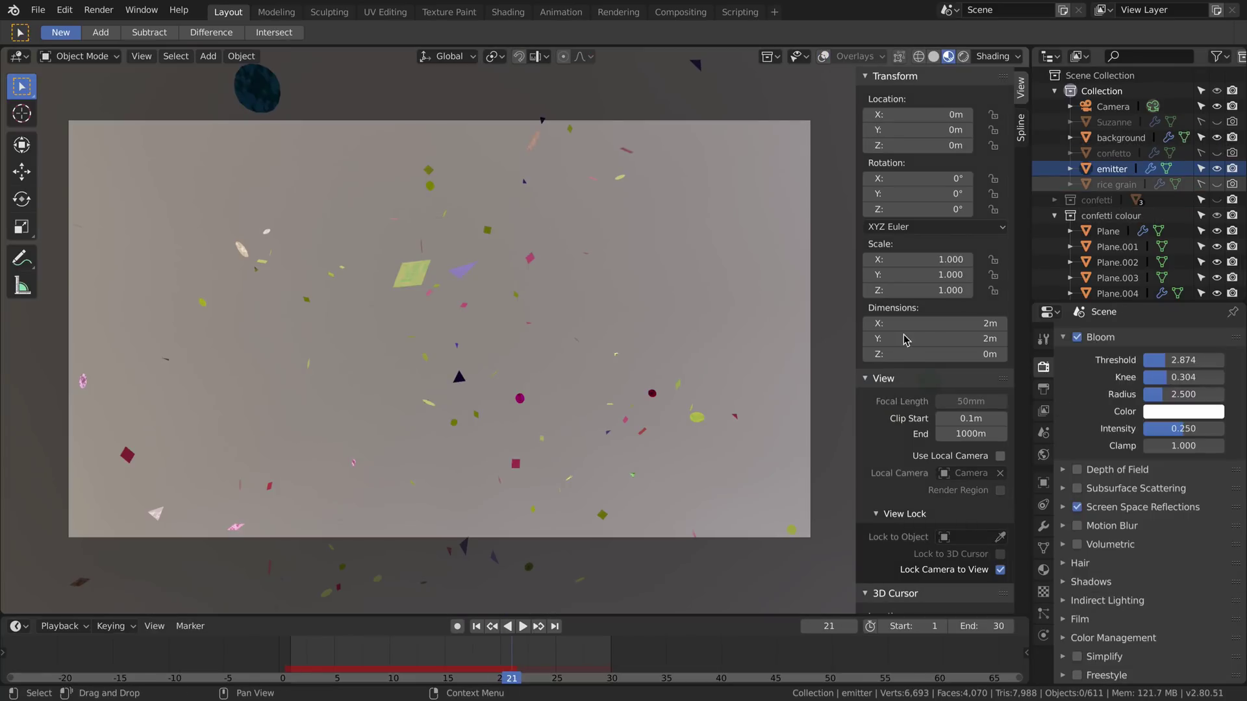
Step: Play the coloured confetti against the background from frame 1 and scrub to frame 11
{"action": "left_click", "coordinate": [523, 626]}
{"action": "left_click", "coordinate": [292, 669]}
{"action": "left_click_drag", "start_coordinate": [293, 669], "coordinate": [400, 669]}
{"action": "key", "text": "space"}
Step: Move the gold confetti collection inside the confetti colour collection so the emitter mixes both kinds
{"action": "scroll", "coordinate": [1139, 195], "scroll_direction": "down", "scroll_amount": 2}
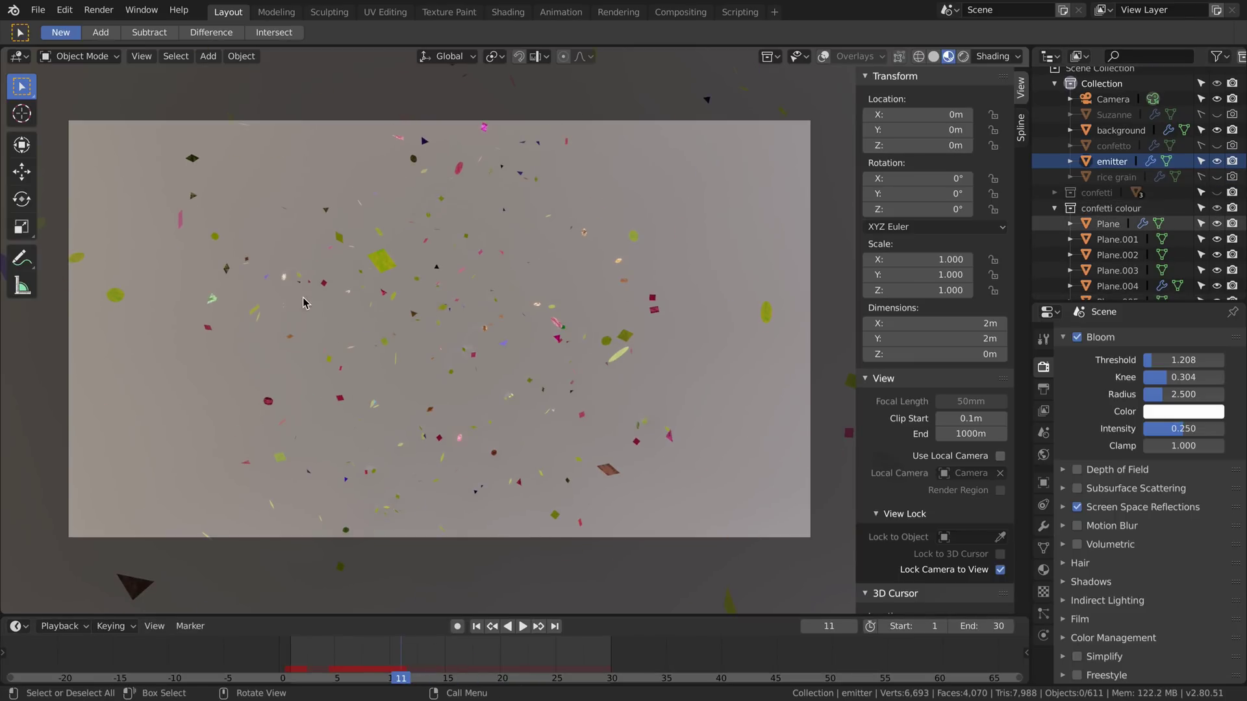
{"action": "left_click", "coordinate": [1054, 192]}
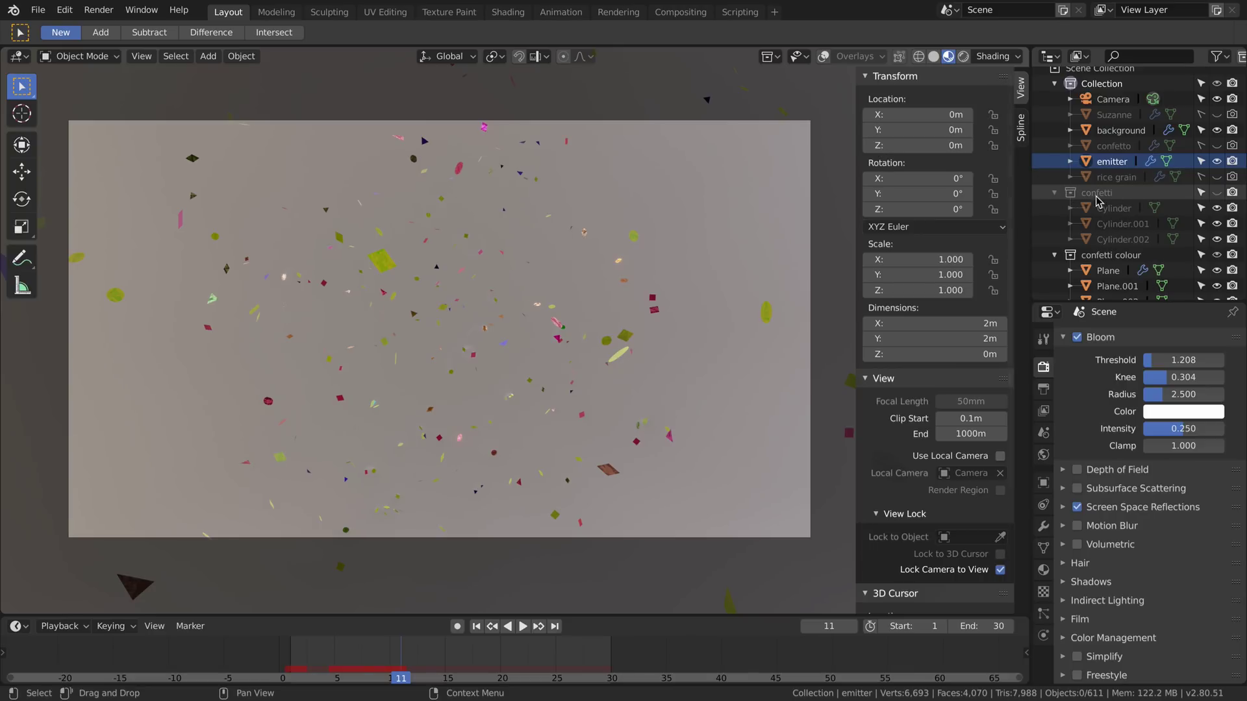
{"action": "left_click", "coordinate": [1054, 193]}
{"action": "left_click_drag", "start_coordinate": [1090, 194], "coordinate": [1092, 220]}
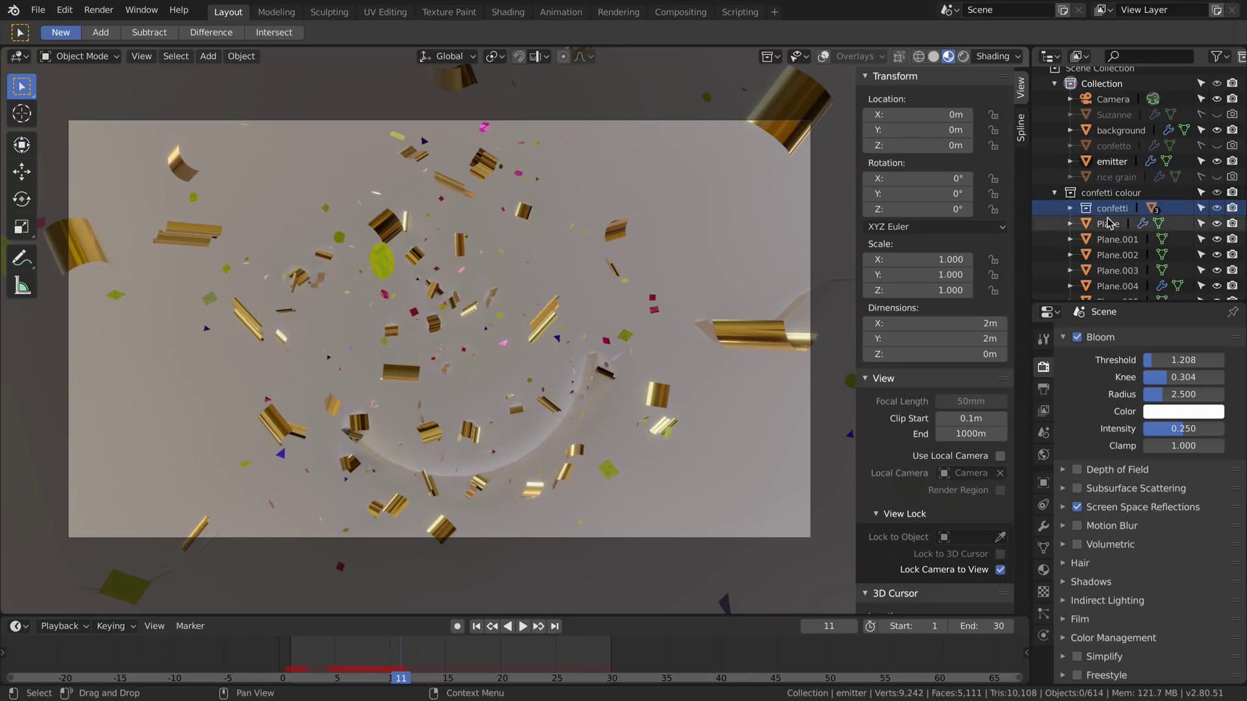
Step: Scrub the timeline to frame 10 to check the mix of gold and coloured confetti
{"action": "right_click_drag", "start_coordinate": [434, 663], "coordinate": [389, 663]}
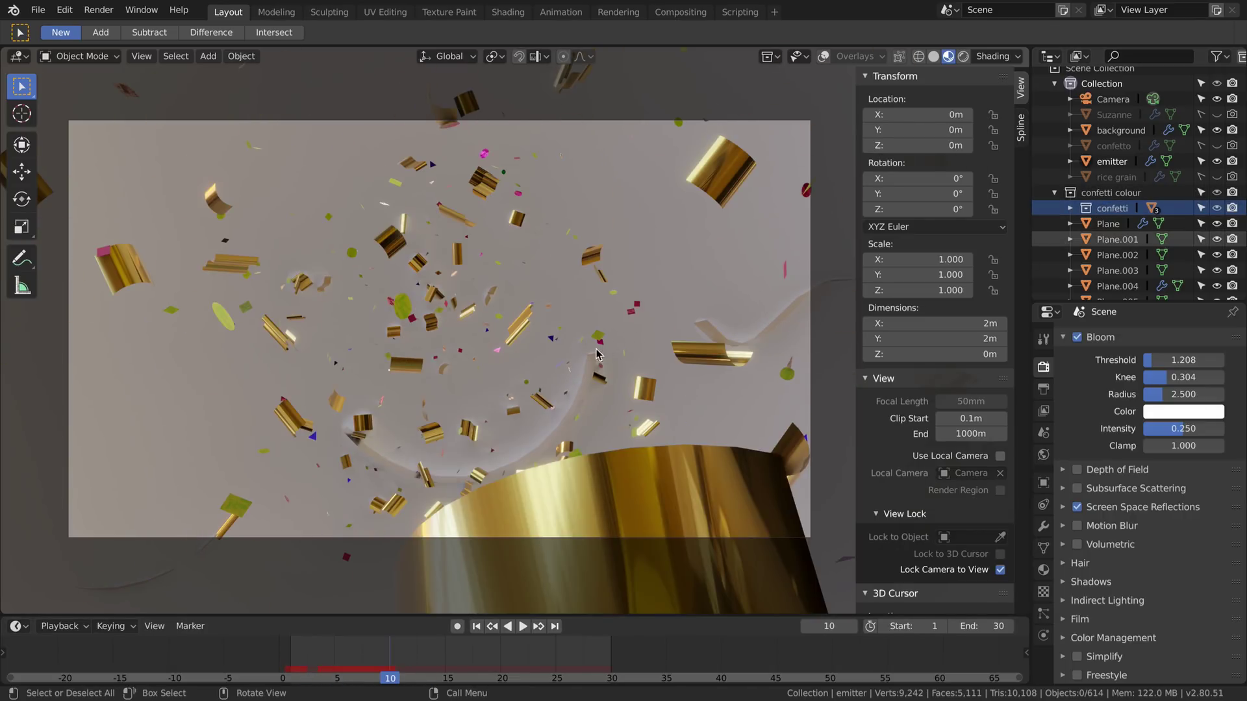
{"action": "mouse_move", "coordinate": [410, 660]}
{"action": "right_mouse_down"}
{"action": "mouse_move", "coordinate": [537, 659]}
{"action": "mouse_move", "coordinate": [395, 658]}
{"action": "right_mouse_up"}
{"action": "key", "text": "Escape"}
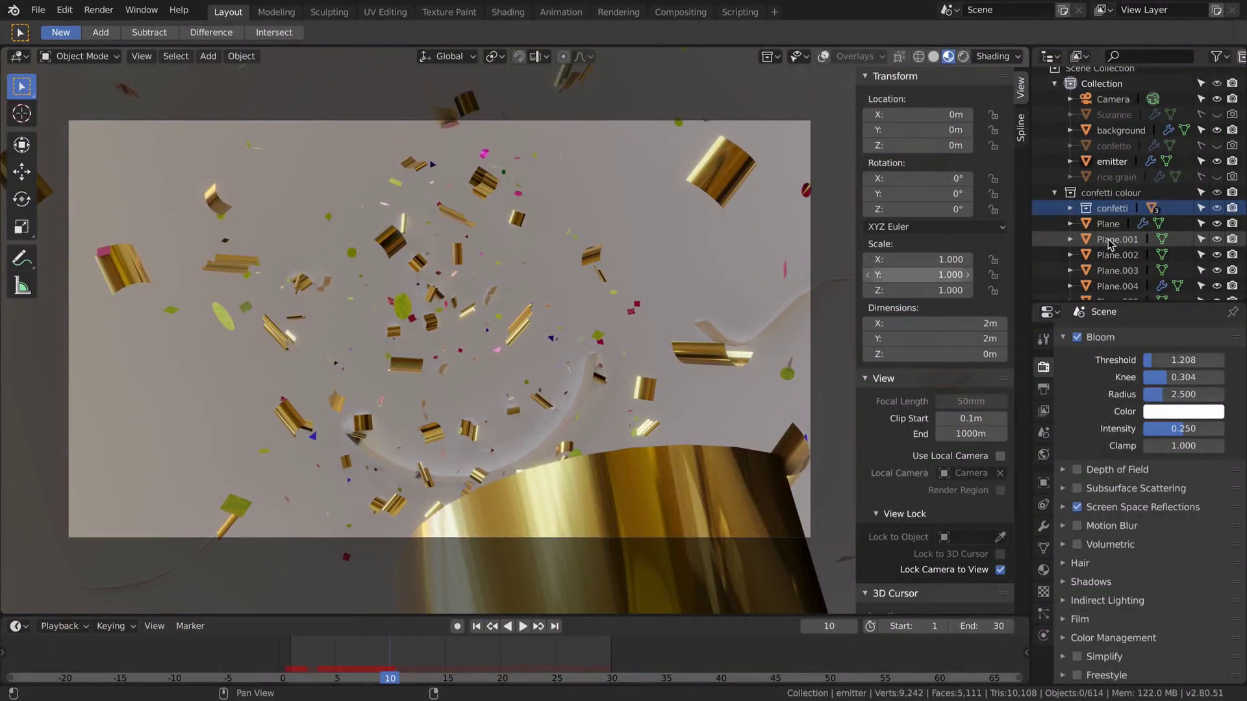
Step: Hide the confetti and confetti colour collections in the viewport
{"action": "scroll", "coordinate": [1160, 236], "scroll_direction": "down", "scroll_amount": 2}
{"action": "scroll", "coordinate": [1160, 236], "scroll_direction": "down", "scroll_amount": 1}
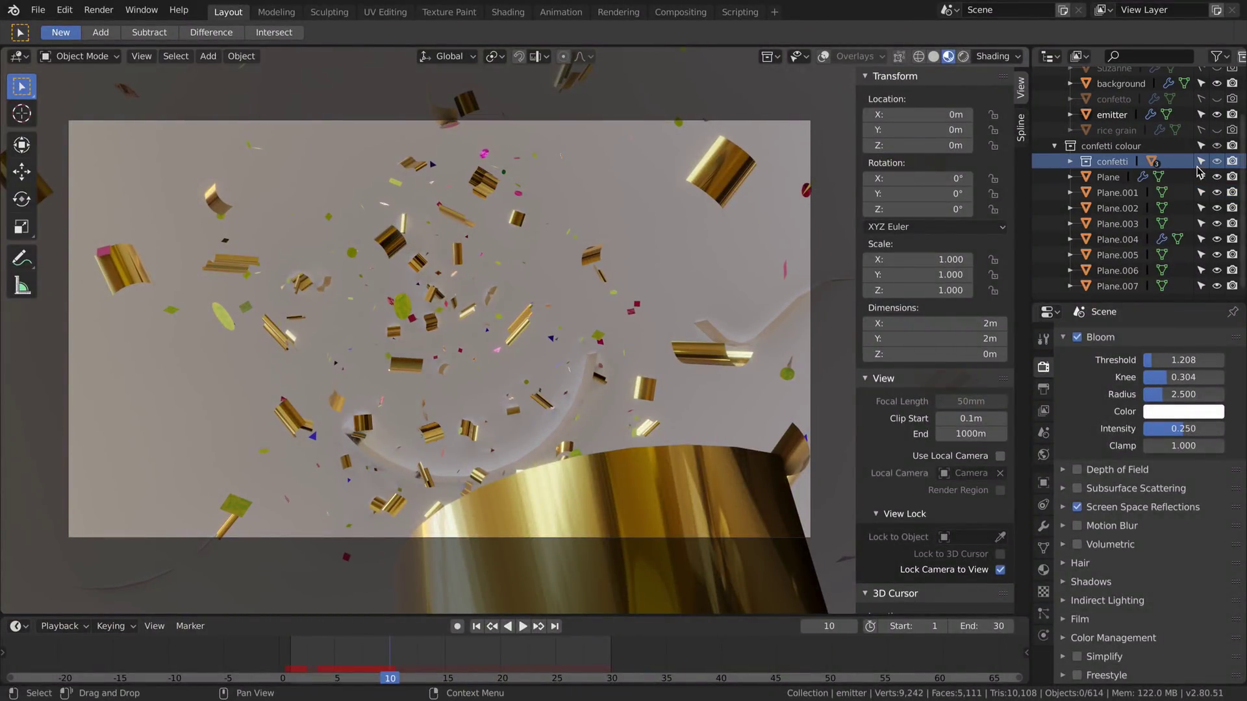
{"action": "left_click", "coordinate": [1217, 162]}
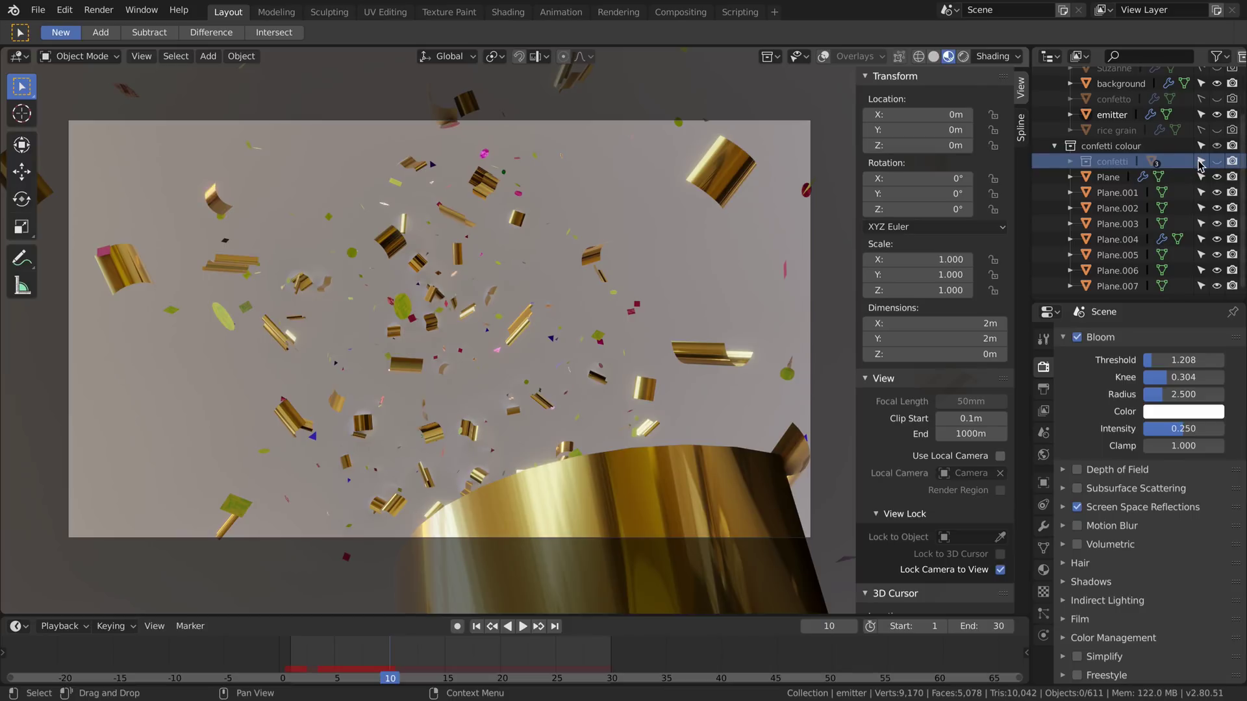
{"action": "left_click", "coordinate": [1217, 146]}
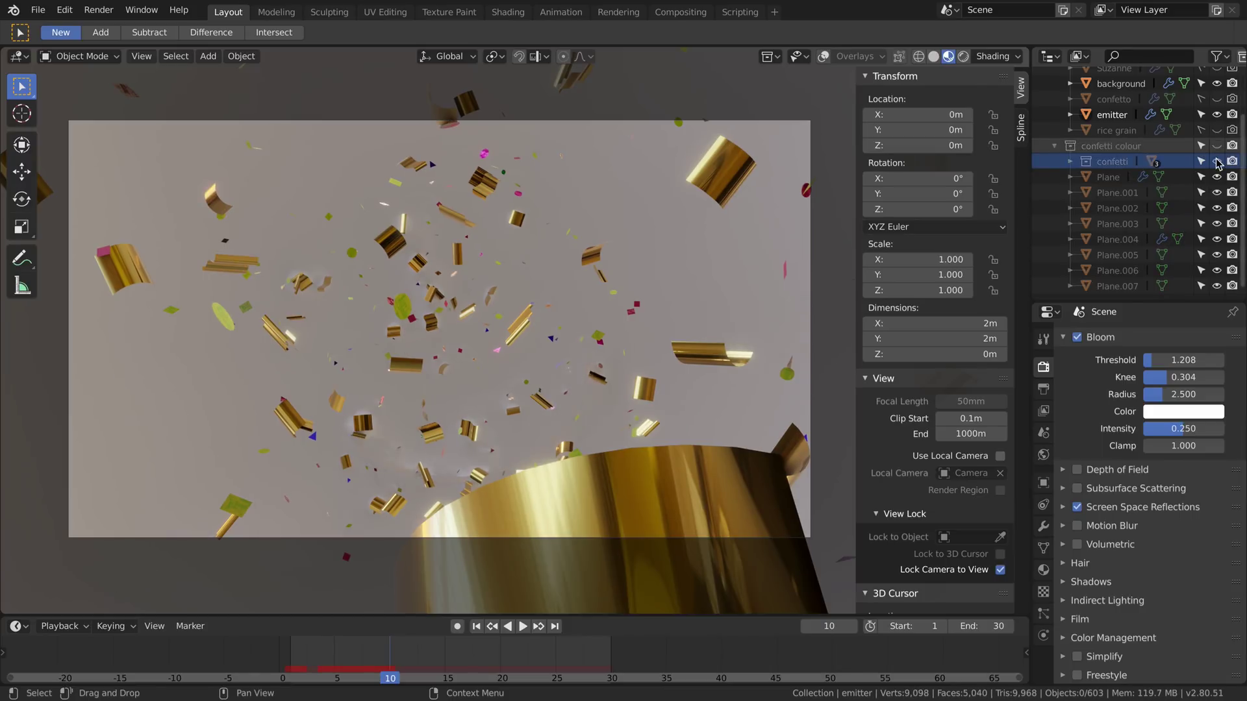
{"action": "left_click", "coordinate": [1217, 162]}
{"action": "left_click", "coordinate": [1217, 161]}
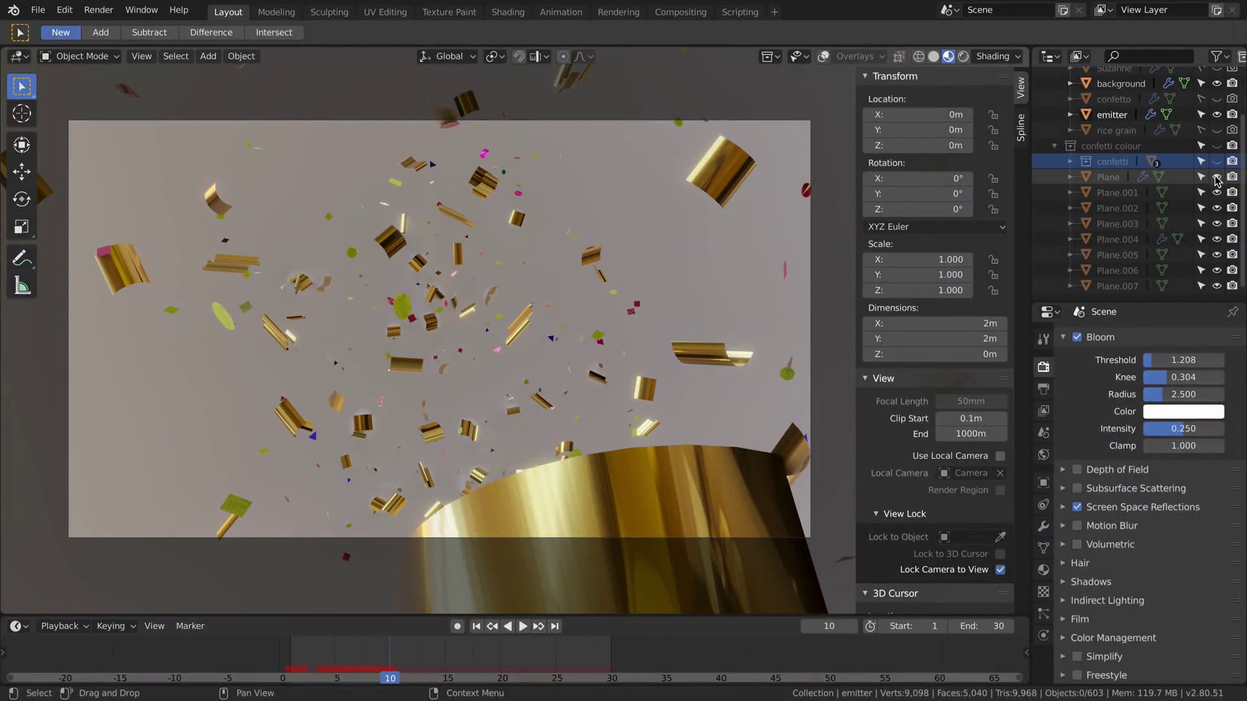
Step: Scrub through the mixed confetti animation up to frame 20 to inspect the burst
{"action": "mouse_move", "coordinate": [363, 659]}
{"action": "left_mouse_down"}
{"action": "mouse_move", "coordinate": [293, 659]}
{"action": "mouse_move", "coordinate": [513, 656]}
{"action": "mouse_move", "coordinate": [307, 662]}
{"action": "mouse_move", "coordinate": [383, 660]}
{"action": "left_mouse_up"}
{"action": "right_click_drag", "start_coordinate": [383, 660], "coordinate": [465, 660]}
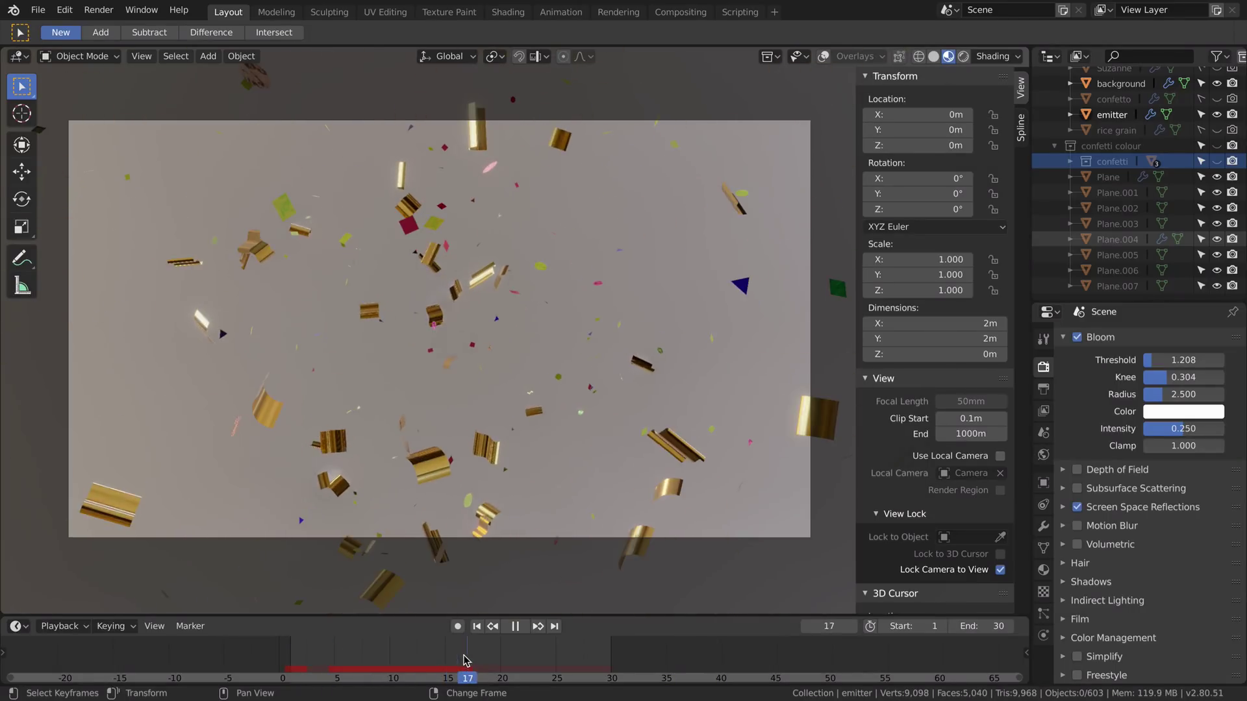
{"action": "middle_click_drag", "start_coordinate": [493, 383], "coordinate": [523, 365]}
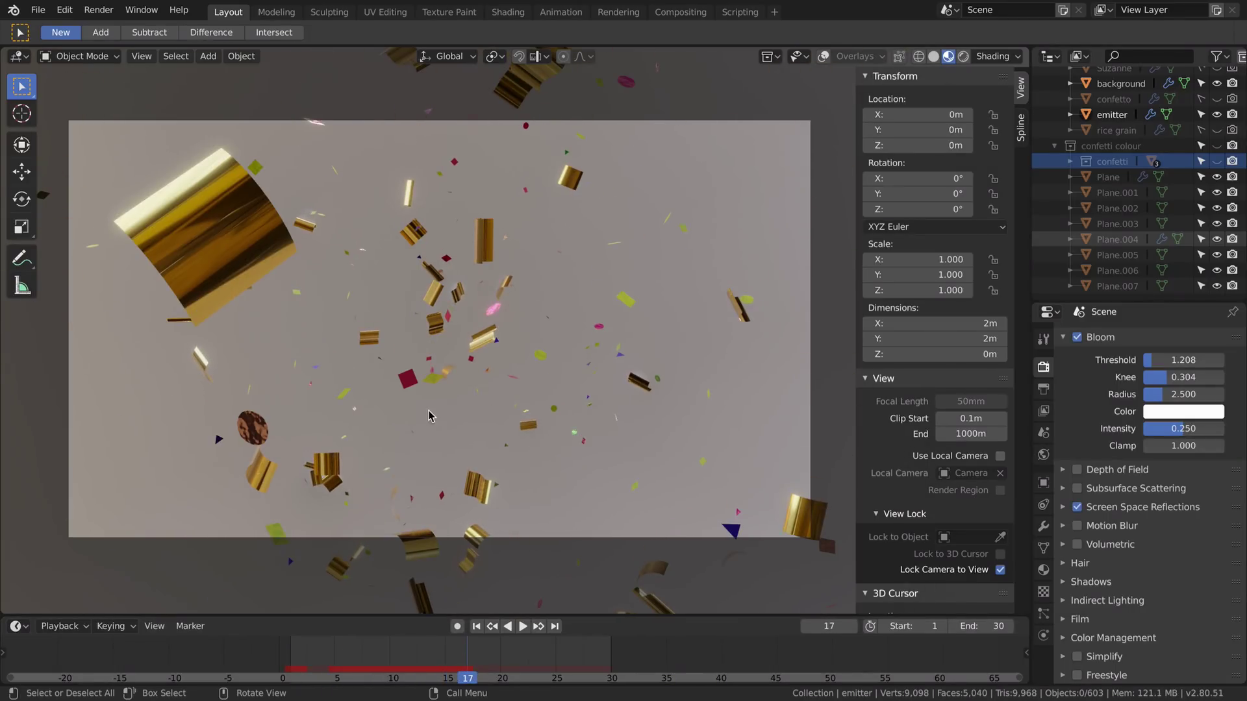
{"action": "right_click_drag", "start_coordinate": [308, 658], "coordinate": [428, 652]}
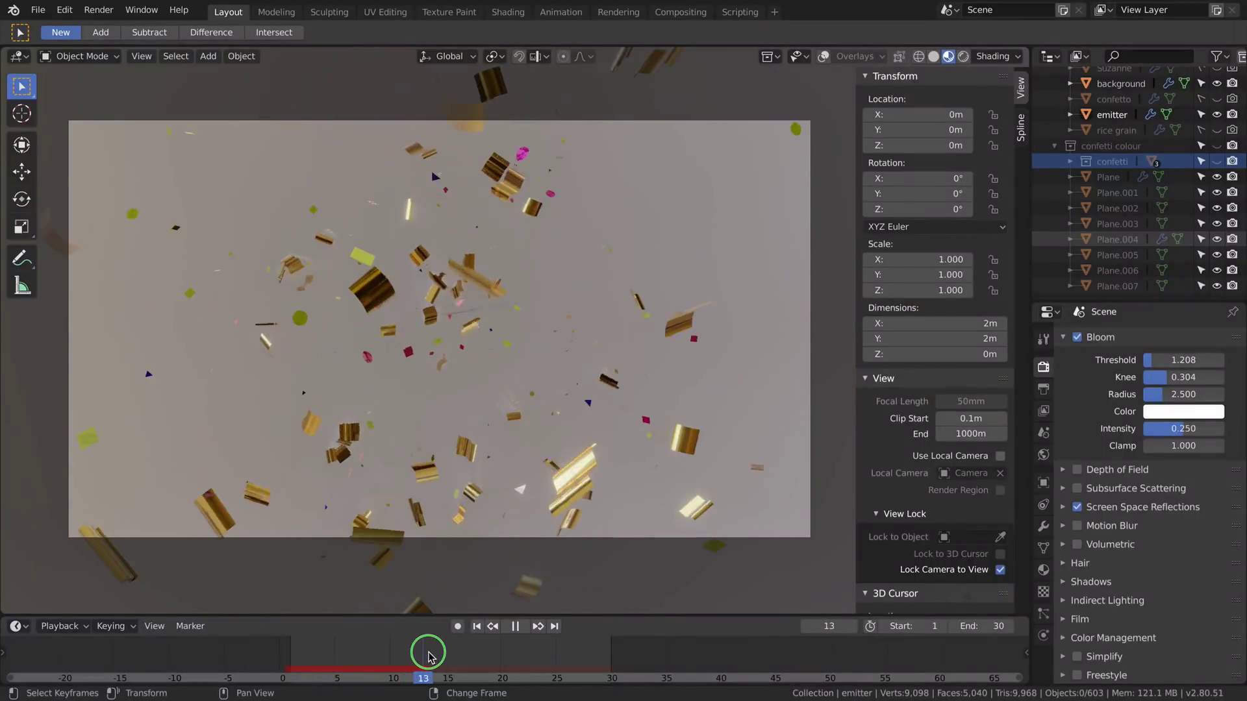
{"action": "left_click_drag", "start_coordinate": [428, 656], "coordinate": [510, 663]}
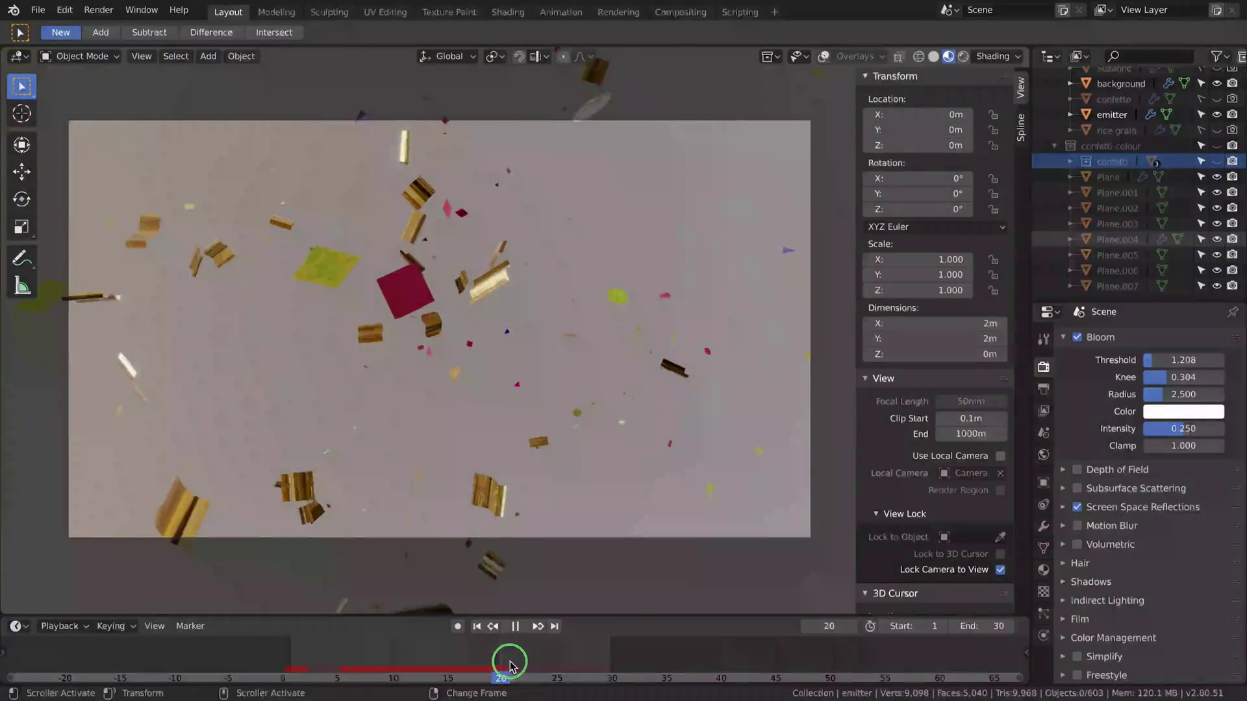
{"action": "right_click_drag", "start_coordinate": [509, 662], "coordinate": [481, 663]}
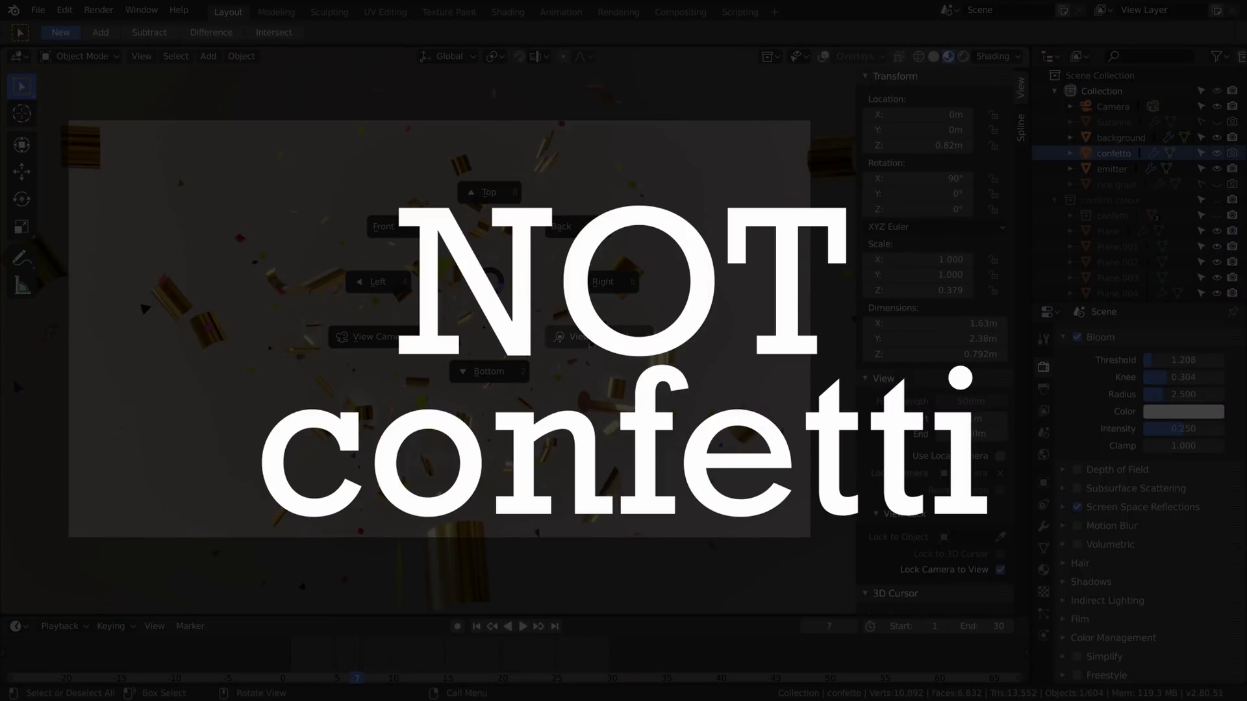
Step: Frame the egg-shaped confetto object and examine it and the rice grain from several angles
{"action": "left_click", "coordinate": [599, 343]}
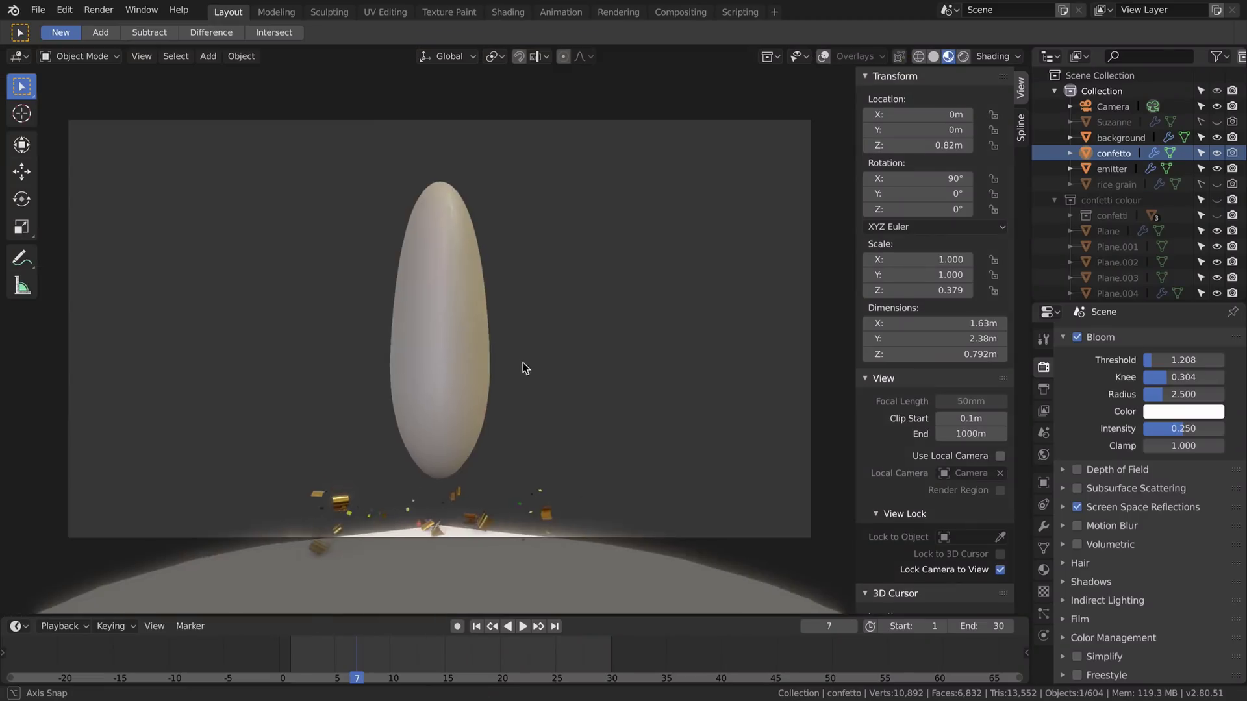
{"action": "middle_click_drag", "start_coordinate": [524, 363], "coordinate": [617, 367]}
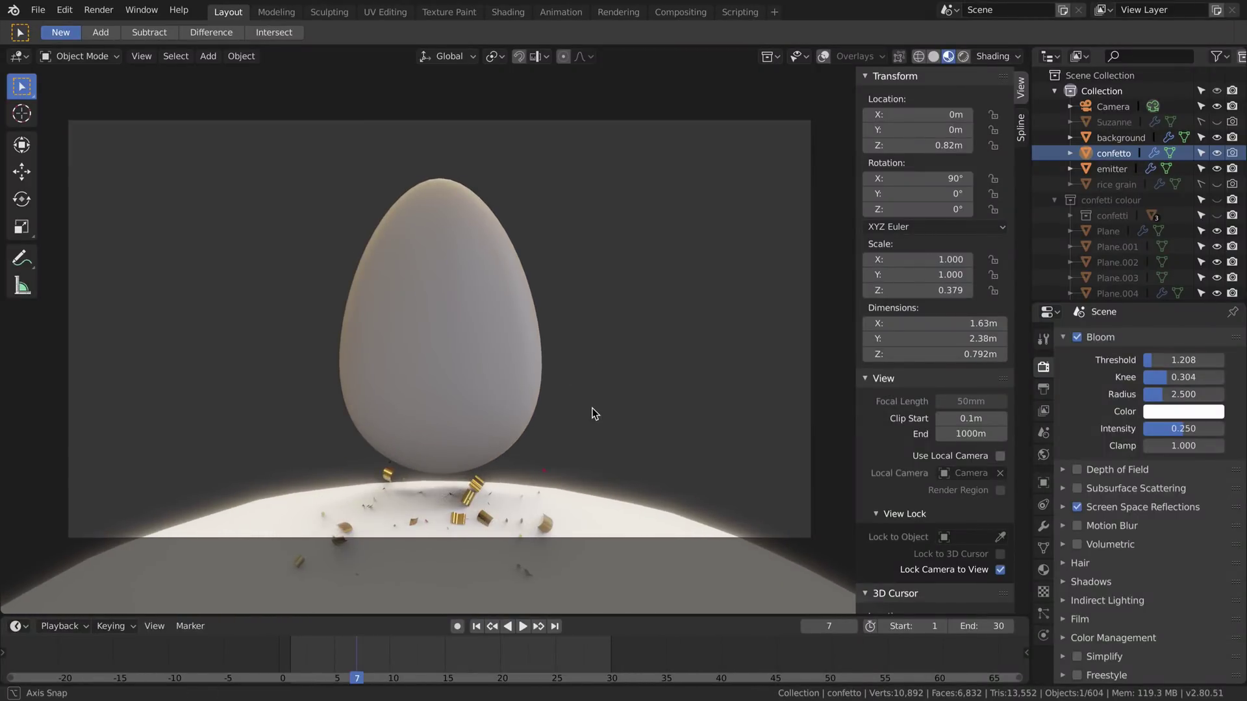
{"action": "middle_click_drag", "start_coordinate": [594, 413], "coordinate": [596, 398]}
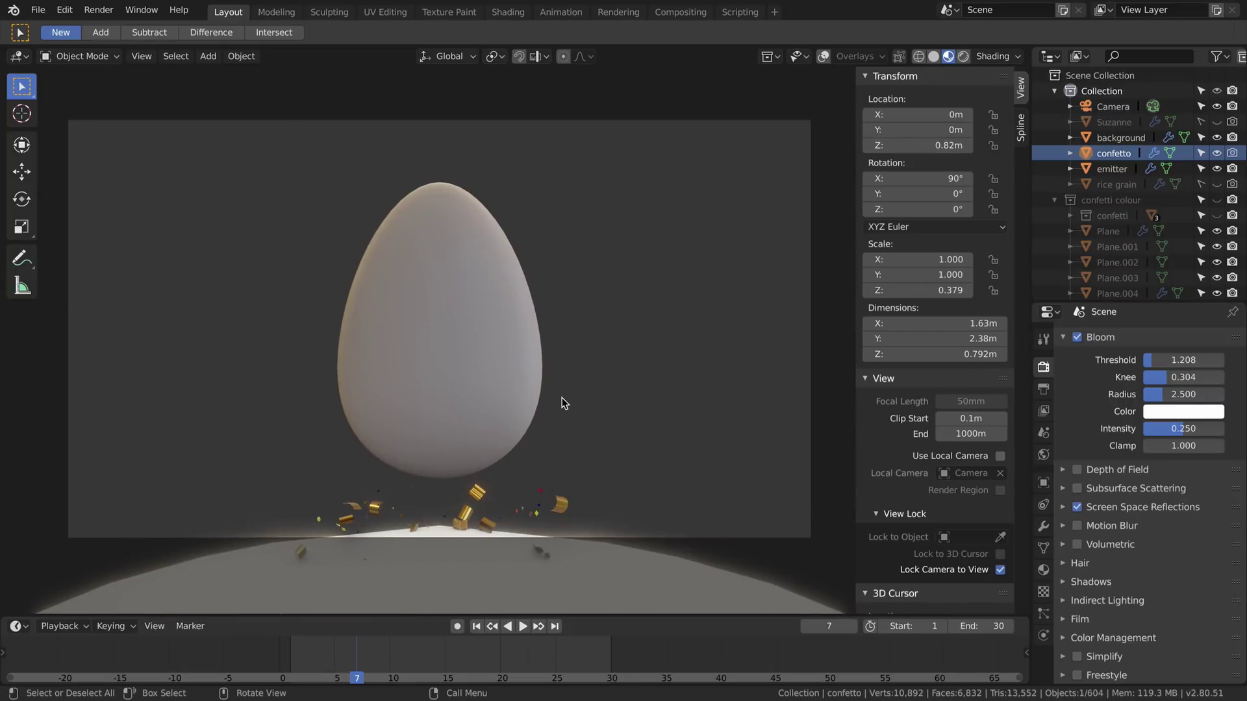
{"action": "middle_click_drag", "start_coordinate": [512, 409], "coordinate": [569, 457]}
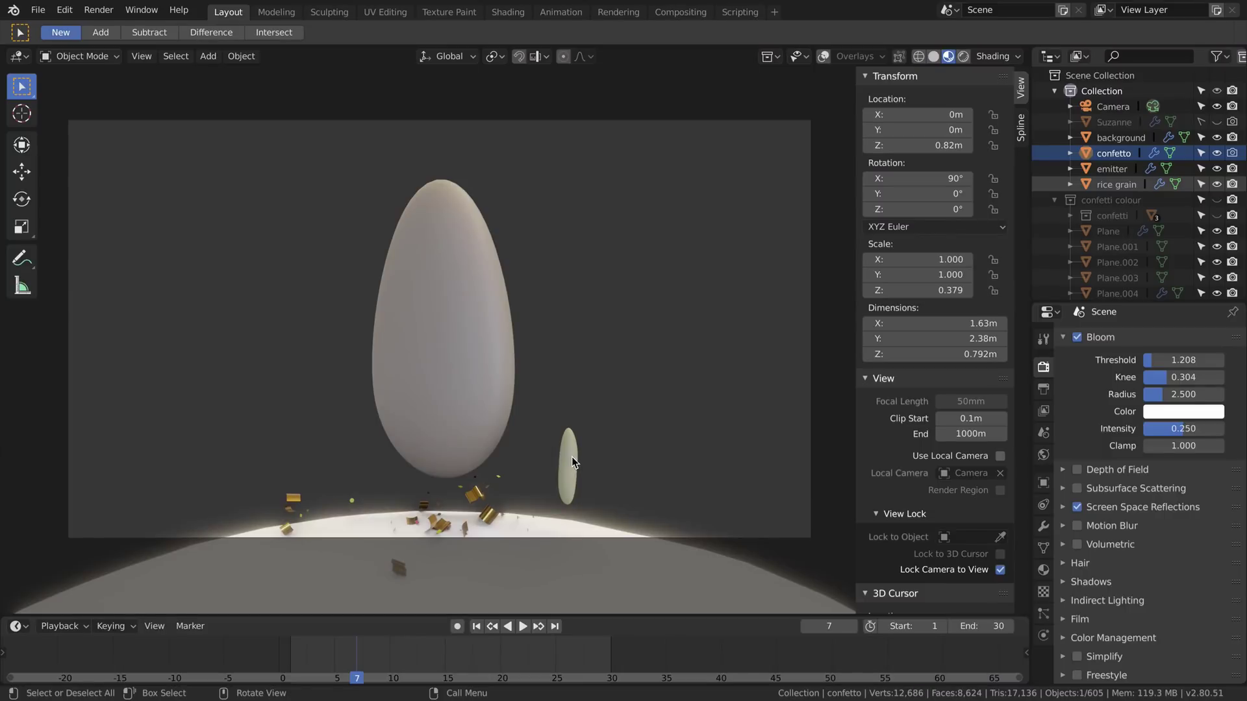
{"action": "middle_click_drag", "start_coordinate": [571, 457], "coordinate": [436, 464]}
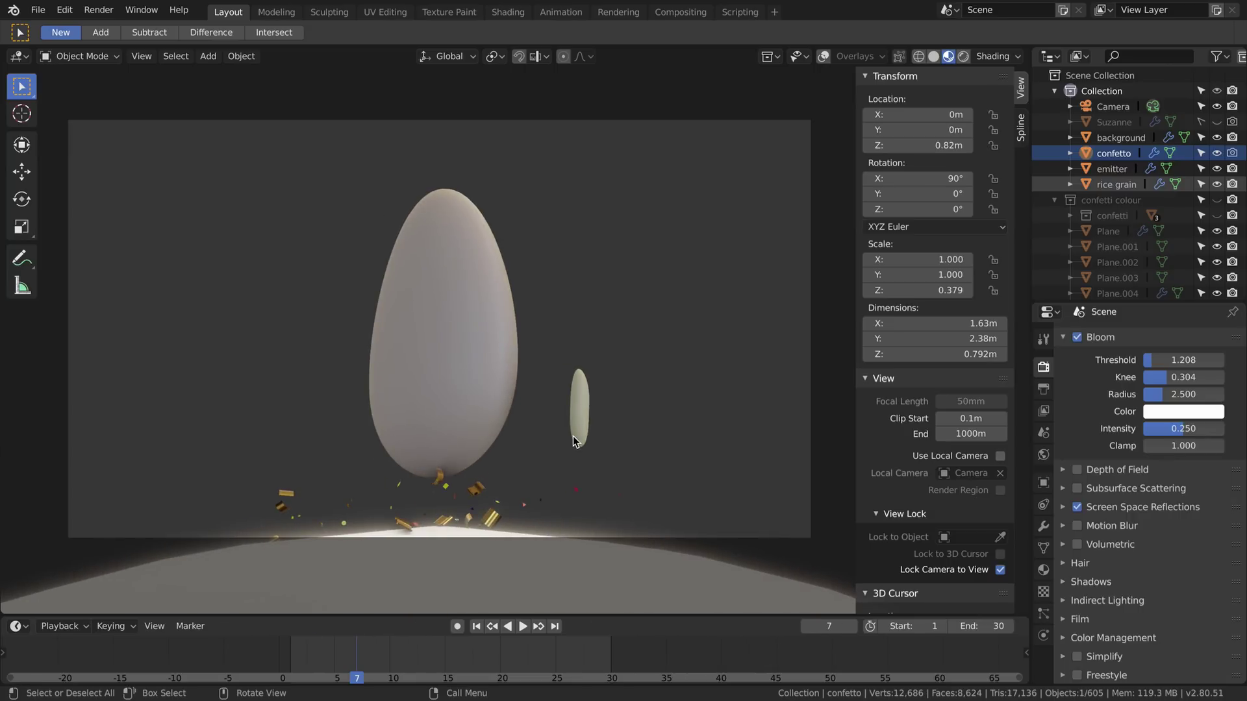
Step: Hide the confetto and rice grain objects, and move the rice grain into the confetti colour collection
{"action": "key", "text": "h"}
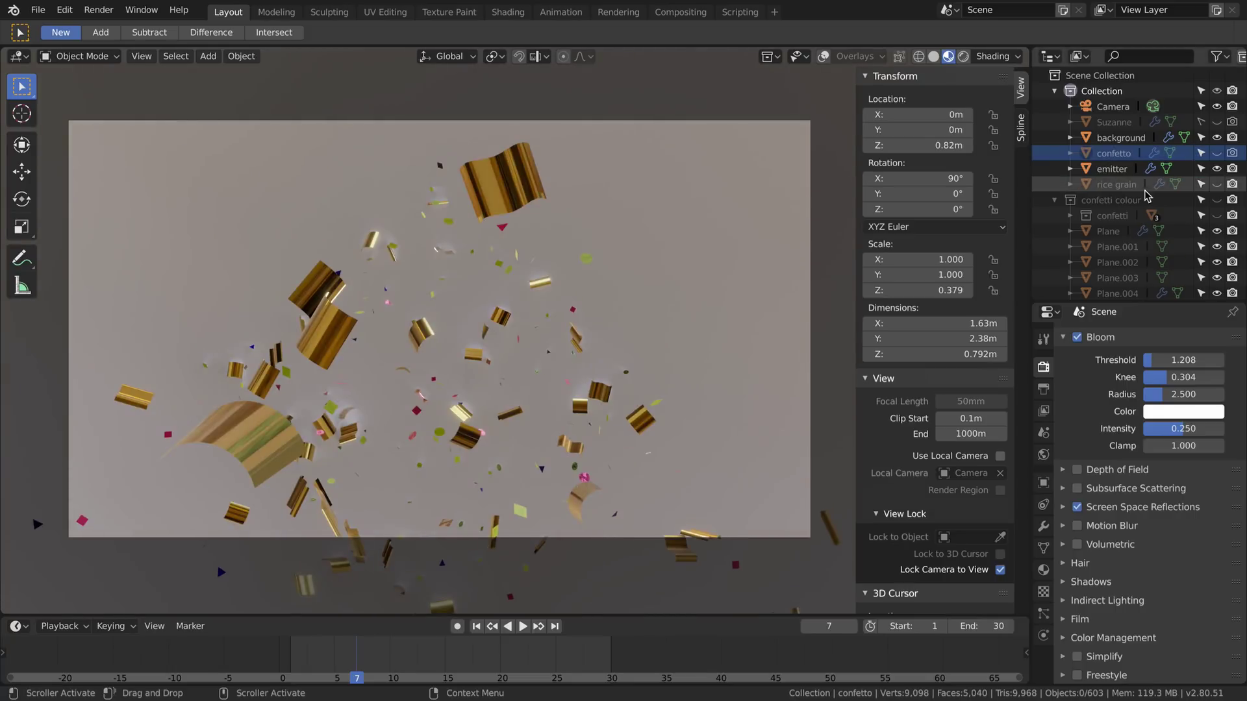
{"action": "left_click_drag", "start_coordinate": [1146, 194], "coordinate": [1106, 201]}
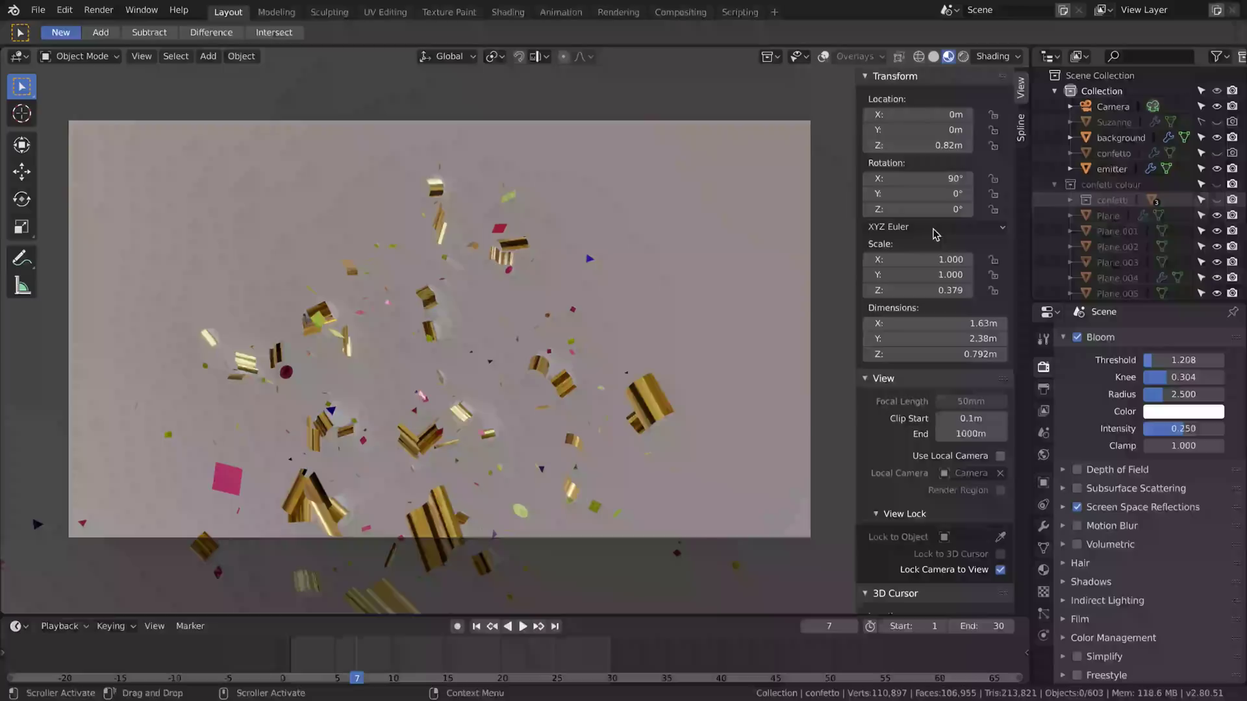
{"action": "middle_click_drag", "start_coordinate": [507, 363], "coordinate": [524, 355]}
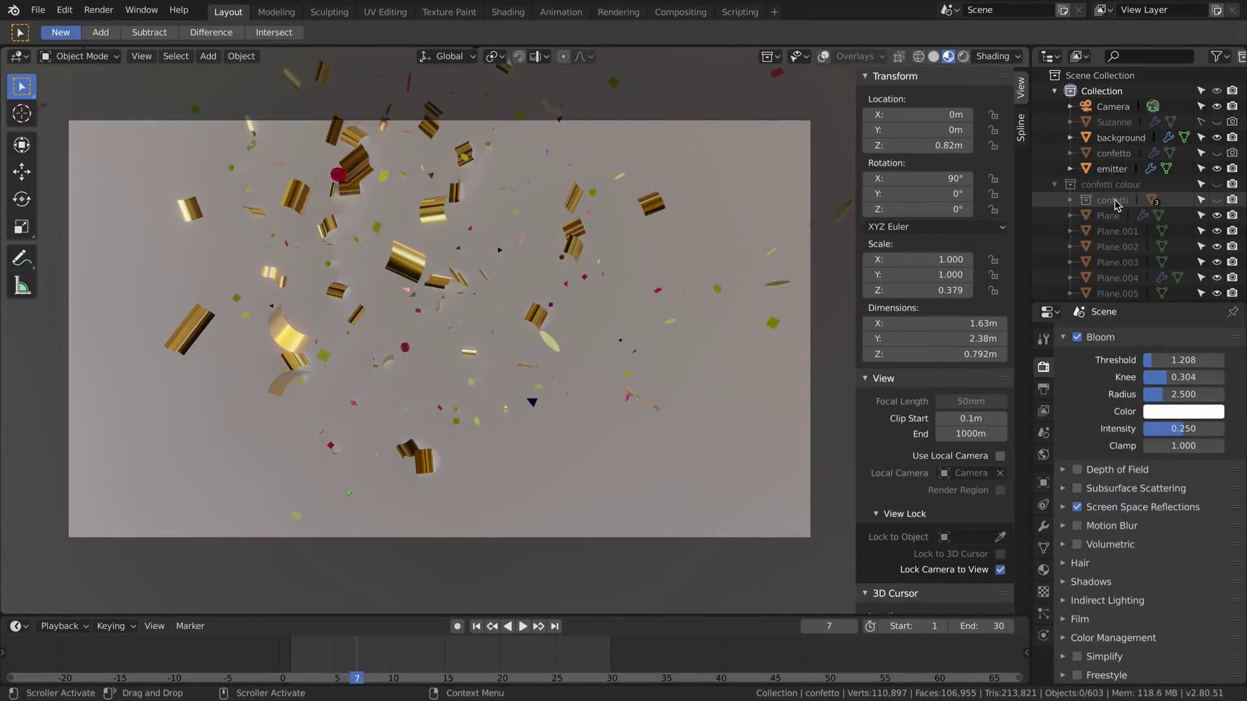
Step: Replace the nested confetti collection with the confetto object inside confetti colour, and check the particles at frame 15
{"action": "left_click_drag", "start_coordinate": [1115, 201], "coordinate": [1109, 180]}
{"action": "middle_click_drag", "start_coordinate": [1114, 161], "coordinate": [1117, 122]}
{"action": "left_click_drag", "start_coordinate": [1116, 118], "coordinate": [1123, 222]}
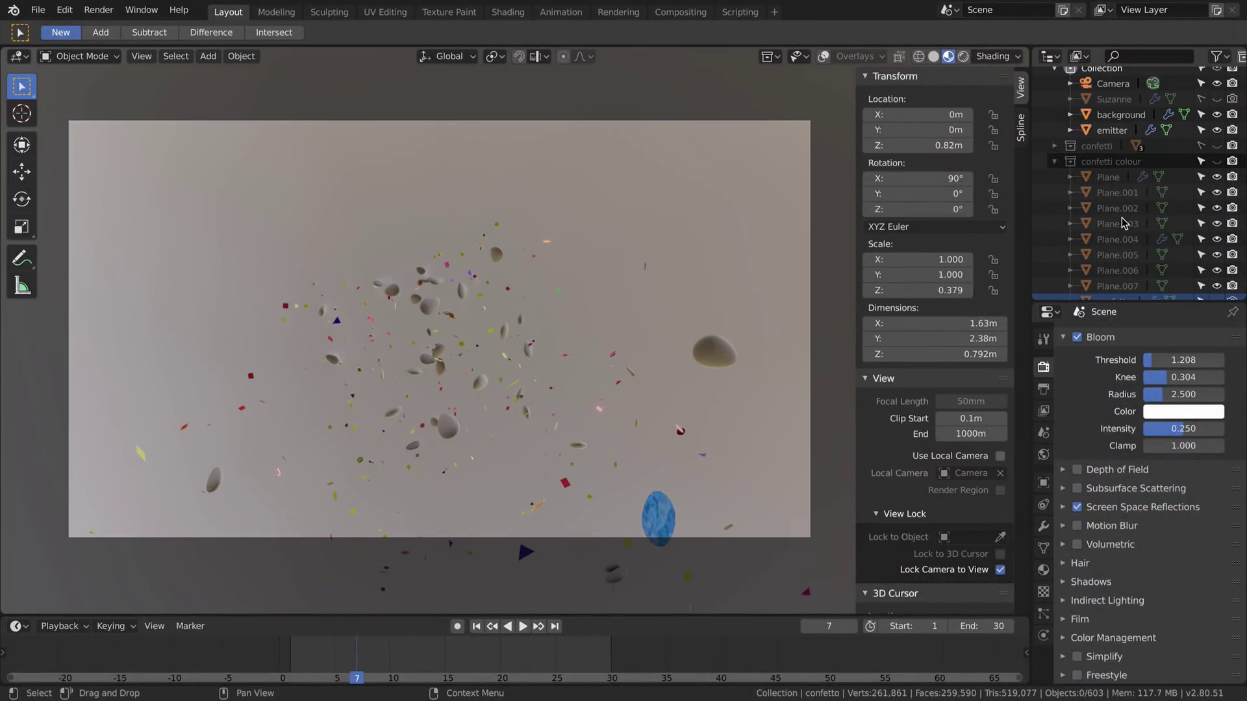
{"action": "left_click_drag", "start_coordinate": [383, 668], "coordinate": [443, 660]}
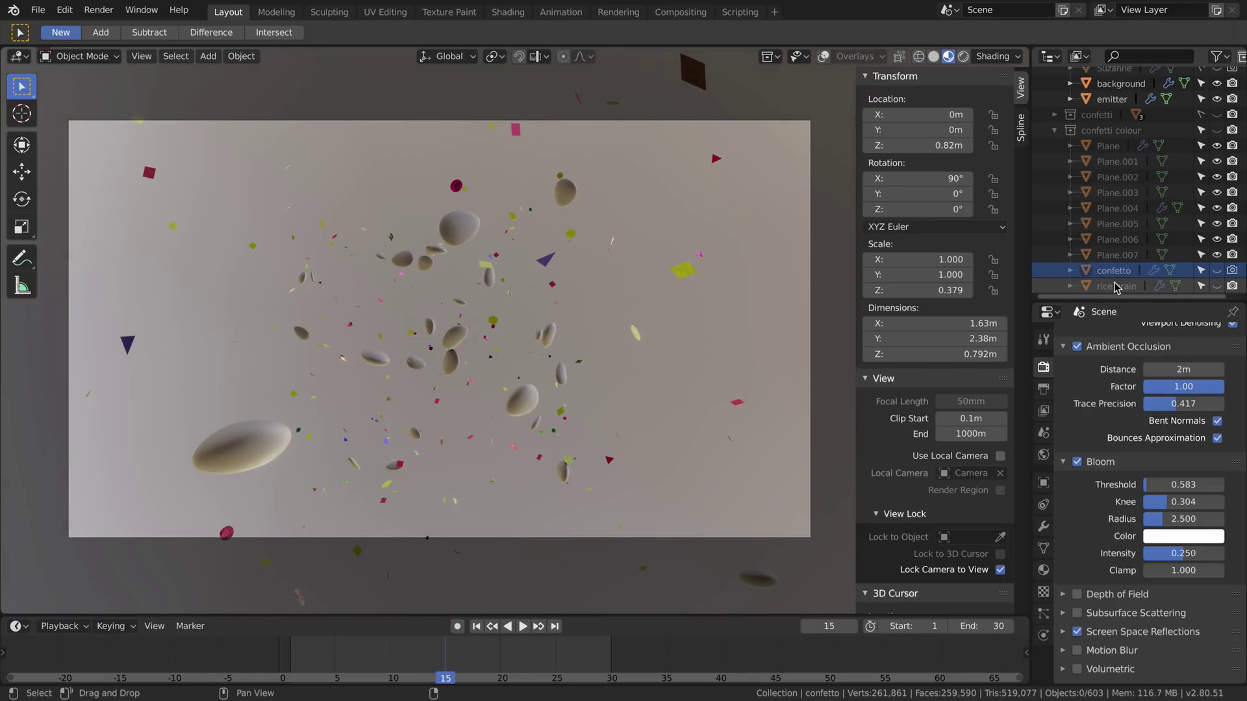
Step: Move confetto and rice grain into a new collection and name it food
{"action": "left_click", "coordinate": [1115, 286], "text": "ctrl"}
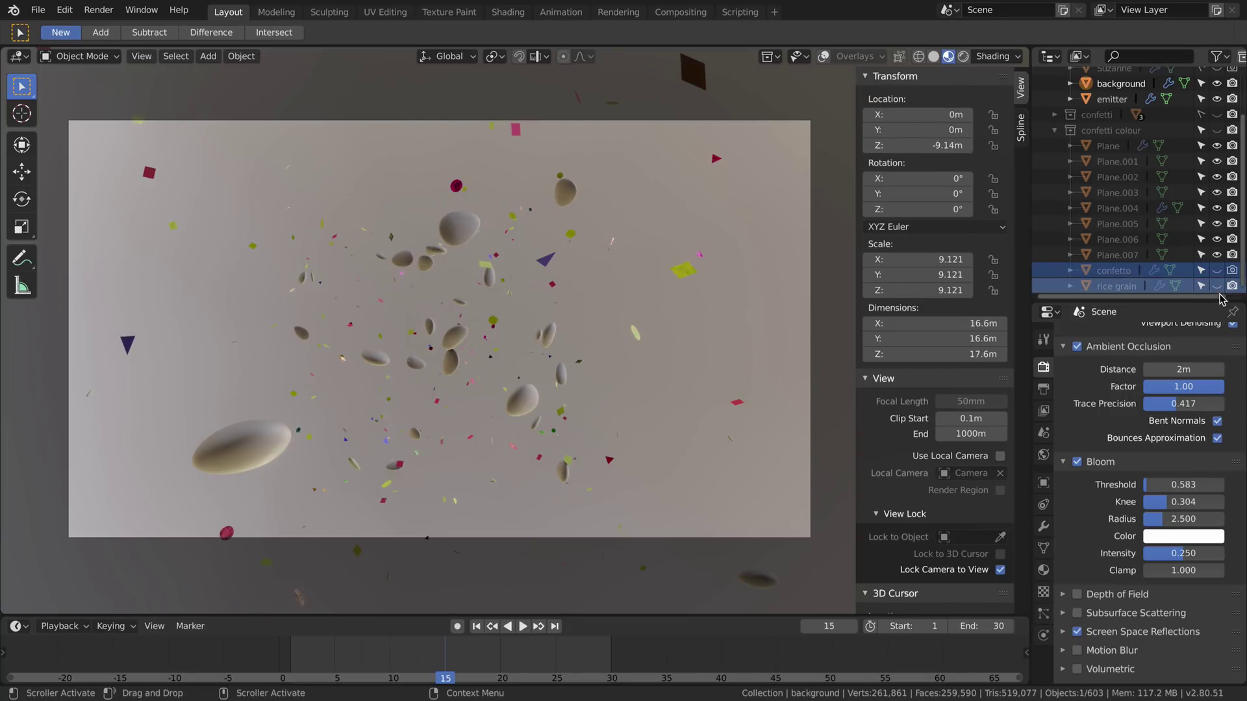
{"action": "right_click", "coordinate": [1108, 287]}
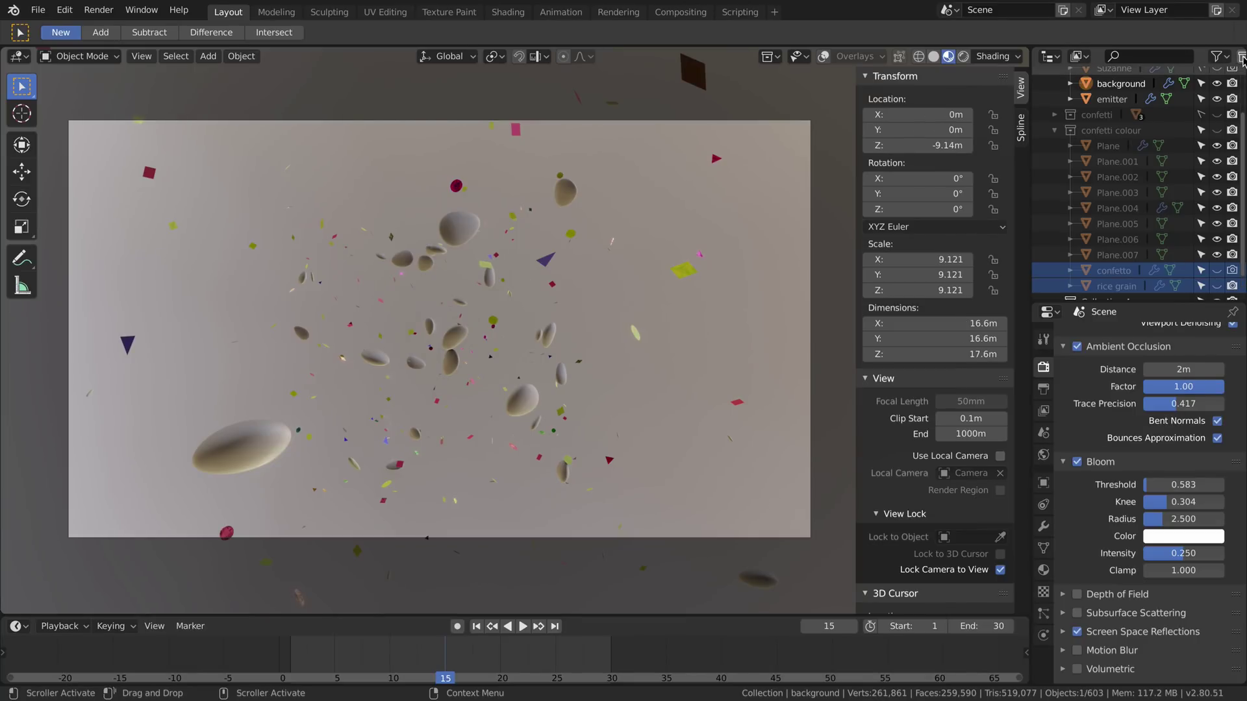
{"action": "scroll", "coordinate": [1133, 253], "scroll_direction": "down", "scroll_amount": 1}
{"action": "left_click_drag", "start_coordinate": [1108, 272], "coordinate": [1107, 286]}
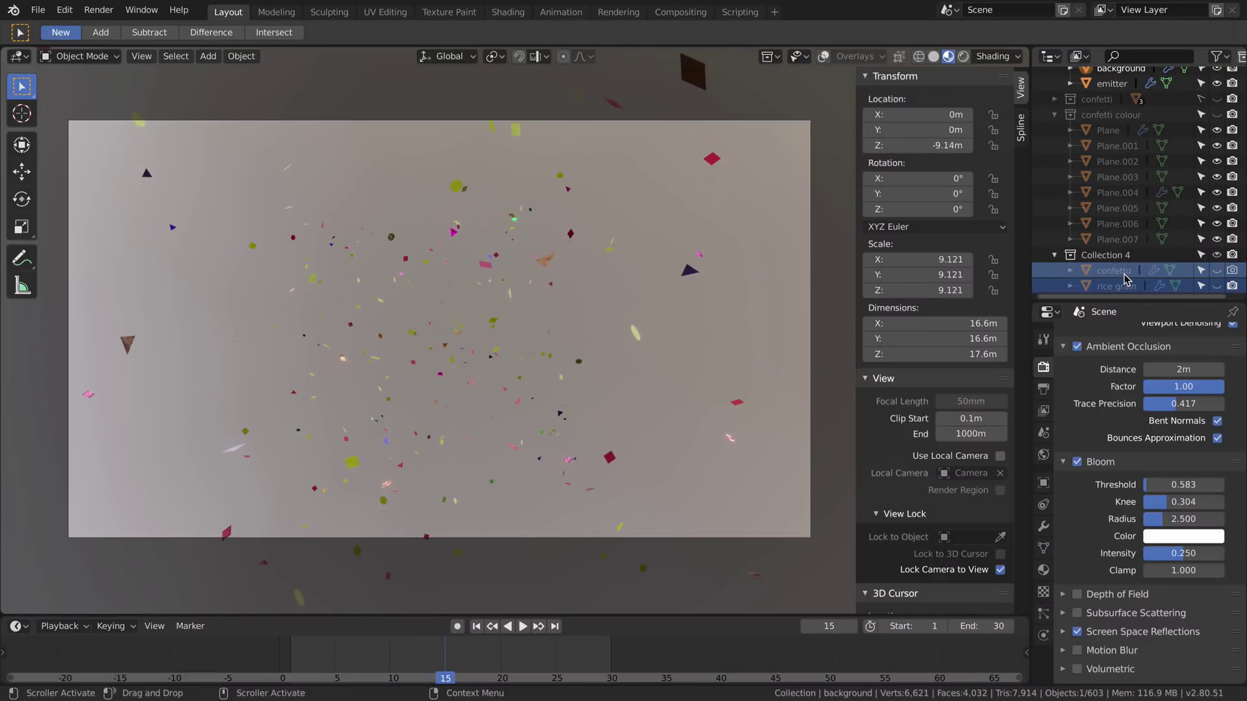
{"action": "left_click", "coordinate": [1055, 115]}
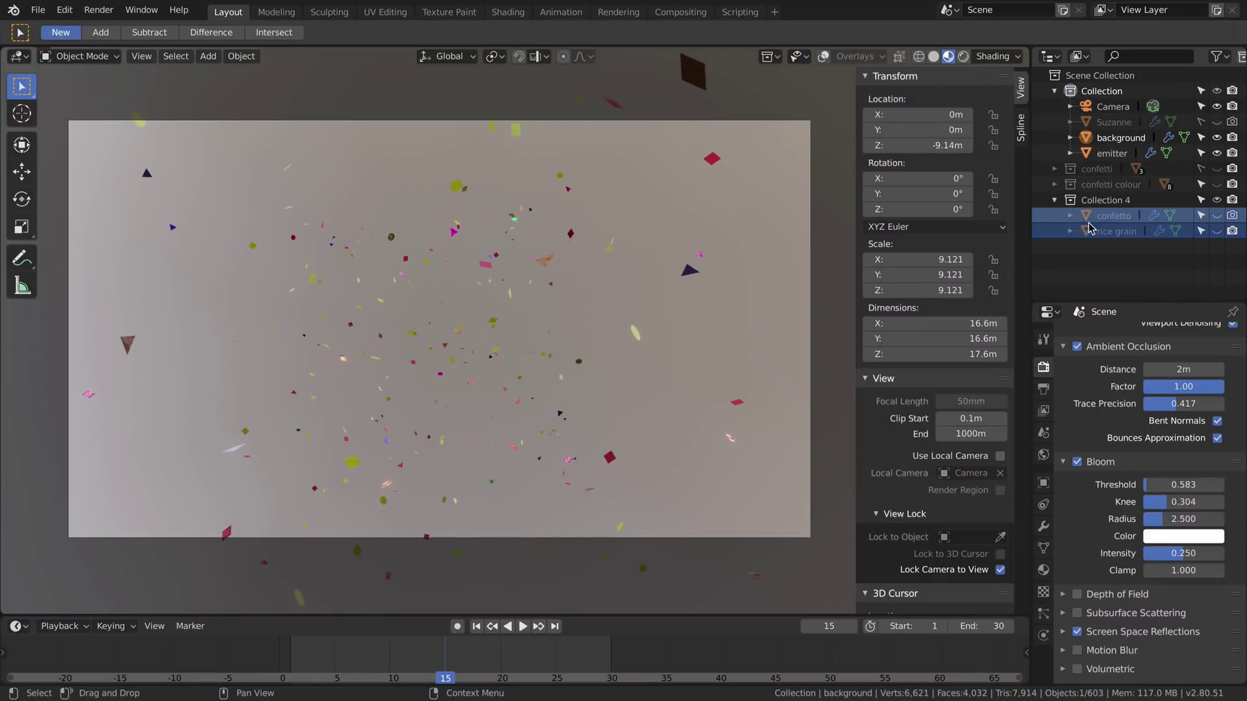
{"action": "double_click", "coordinate": [1097, 201]}
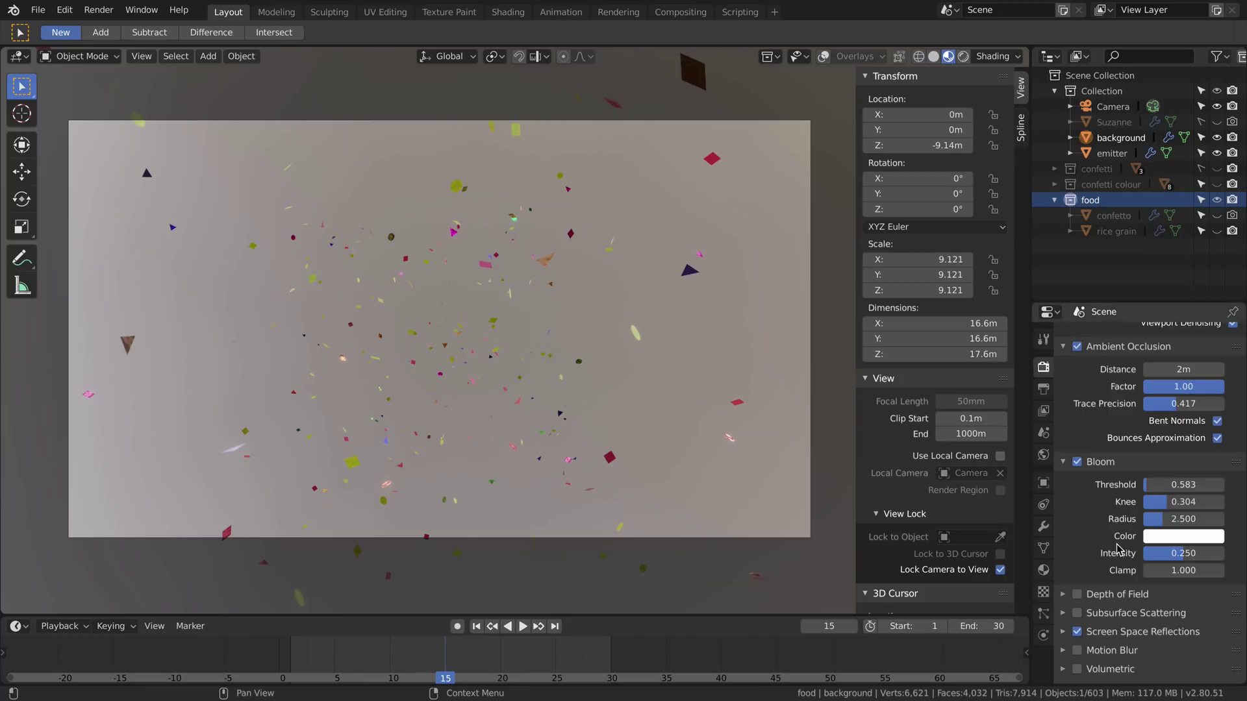
Step: Set the emitter's particle instance collection to food and check the particles in playback
{"action": "left_click", "coordinate": [1044, 614]}
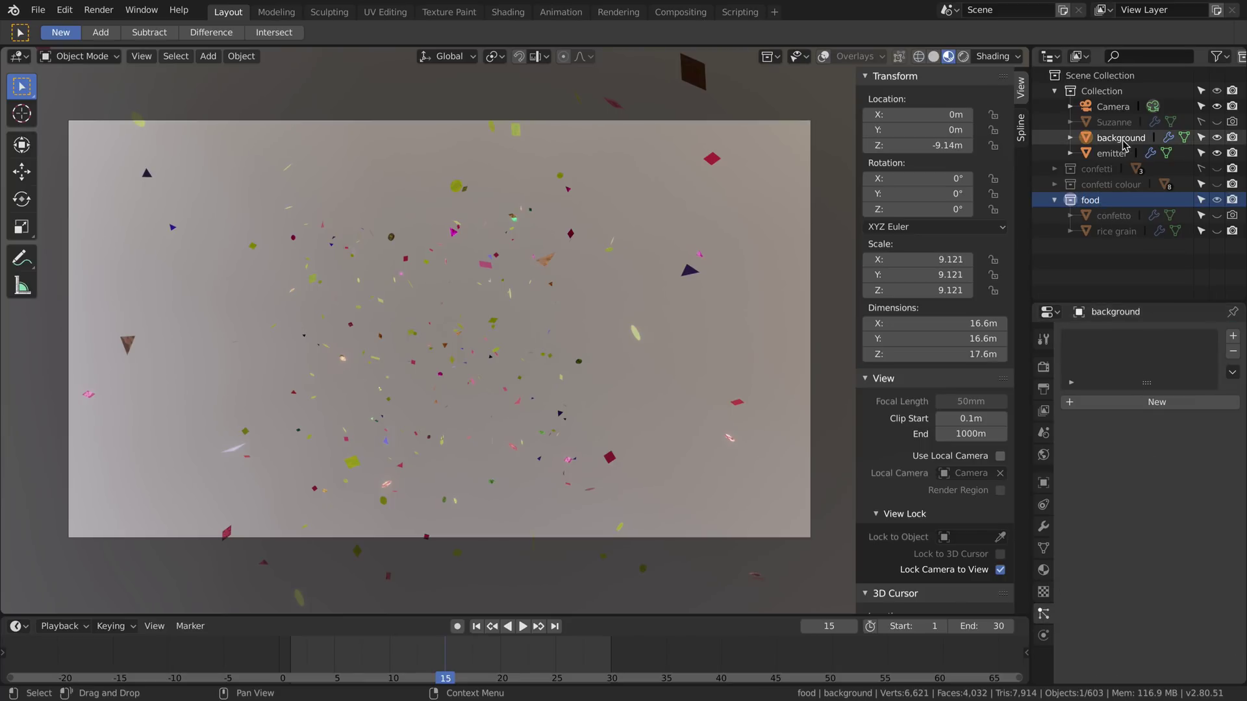
{"action": "left_click", "coordinate": [1112, 153]}
{"action": "left_click", "coordinate": [1191, 620]}
{"action": "left_click", "coordinate": [1103, 506]}
{"action": "key", "text": "space"}
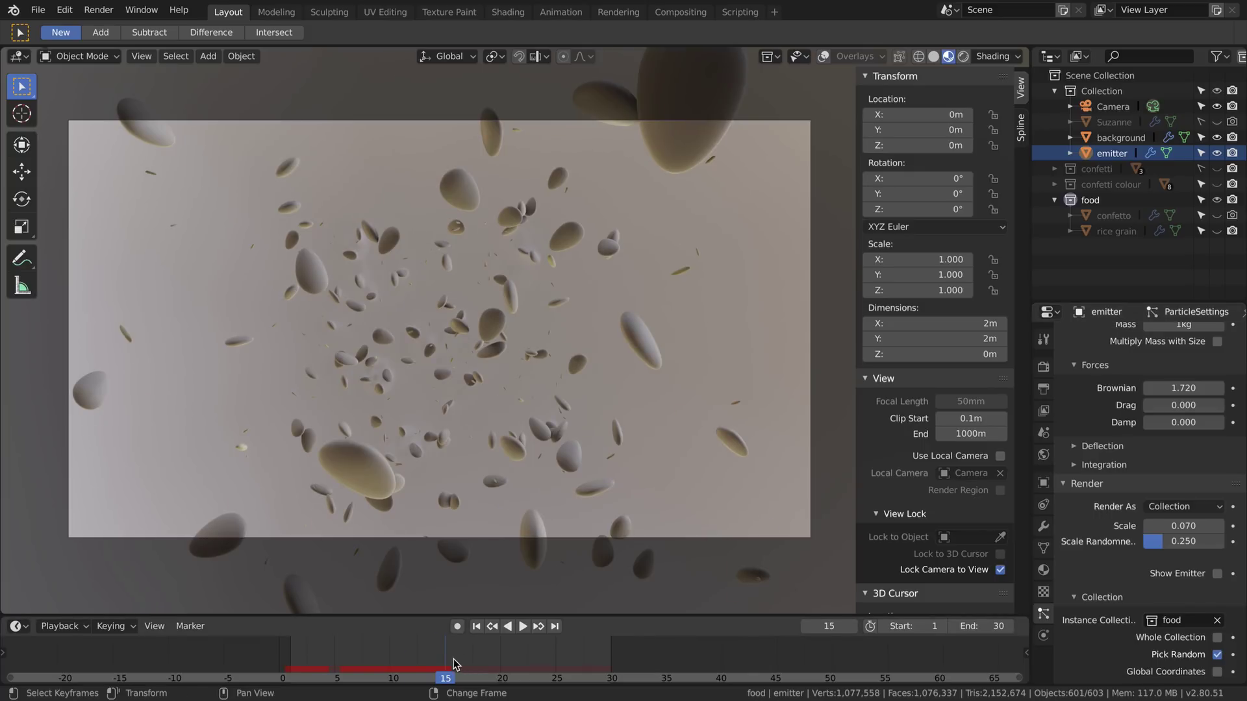
Step: Scrub to frame 12, then duplicate the rice grain beside the original and enlarge the copy to about 0.68 m long
{"action": "left_click", "coordinate": [263, 675]}
{"action": "left_click_drag", "start_coordinate": [263, 676], "coordinate": [413, 658]}
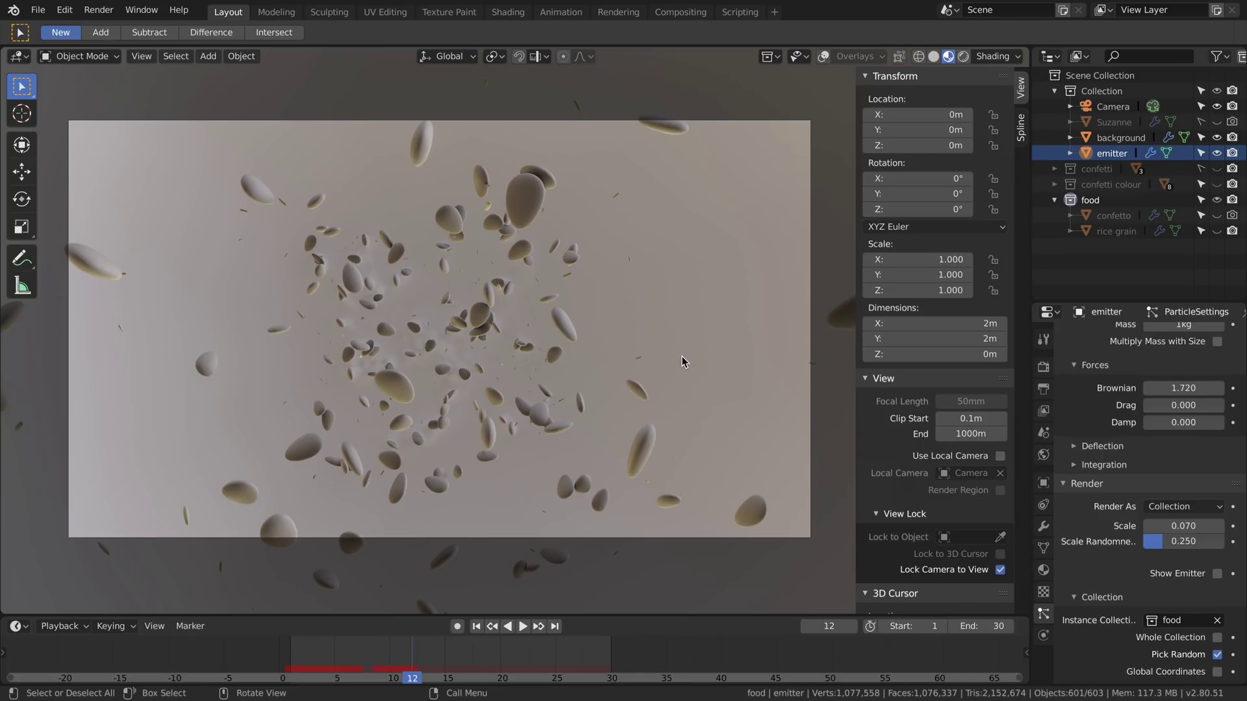
{"action": "left_click", "coordinate": [1117, 231]}
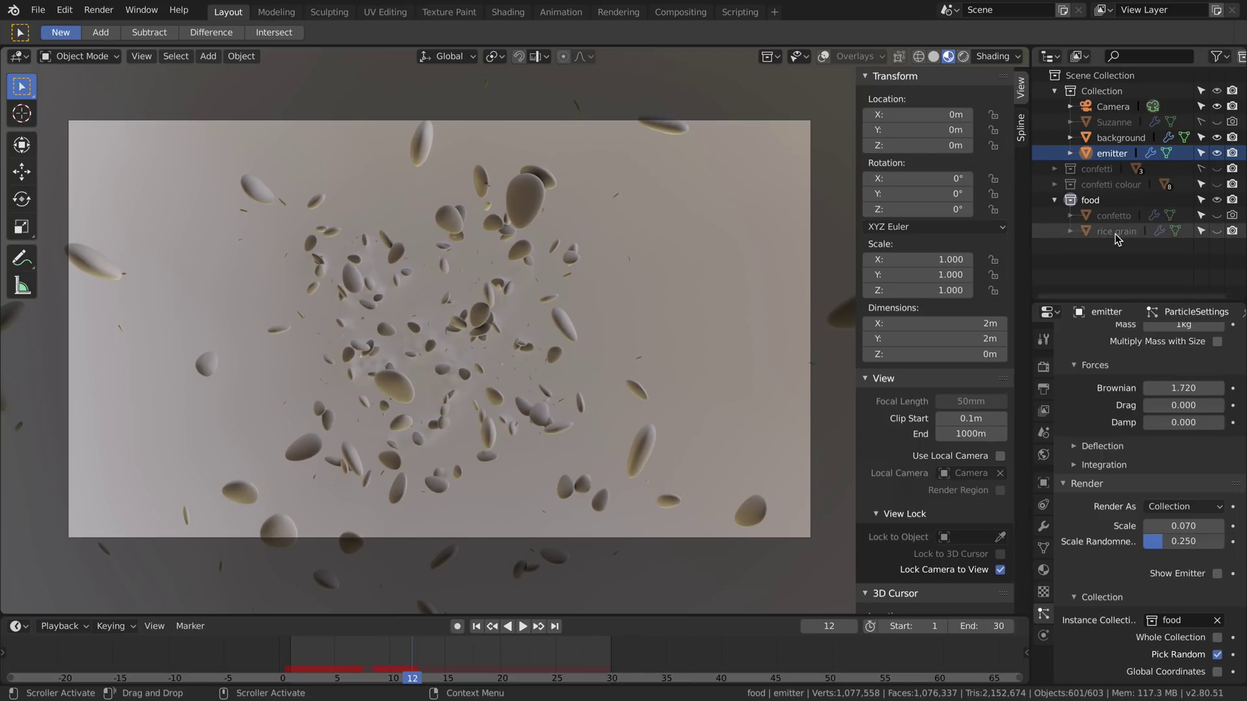
{"action": "key", "text": "KP_Decimal"}
{"action": "key", "text": "shift+d"}
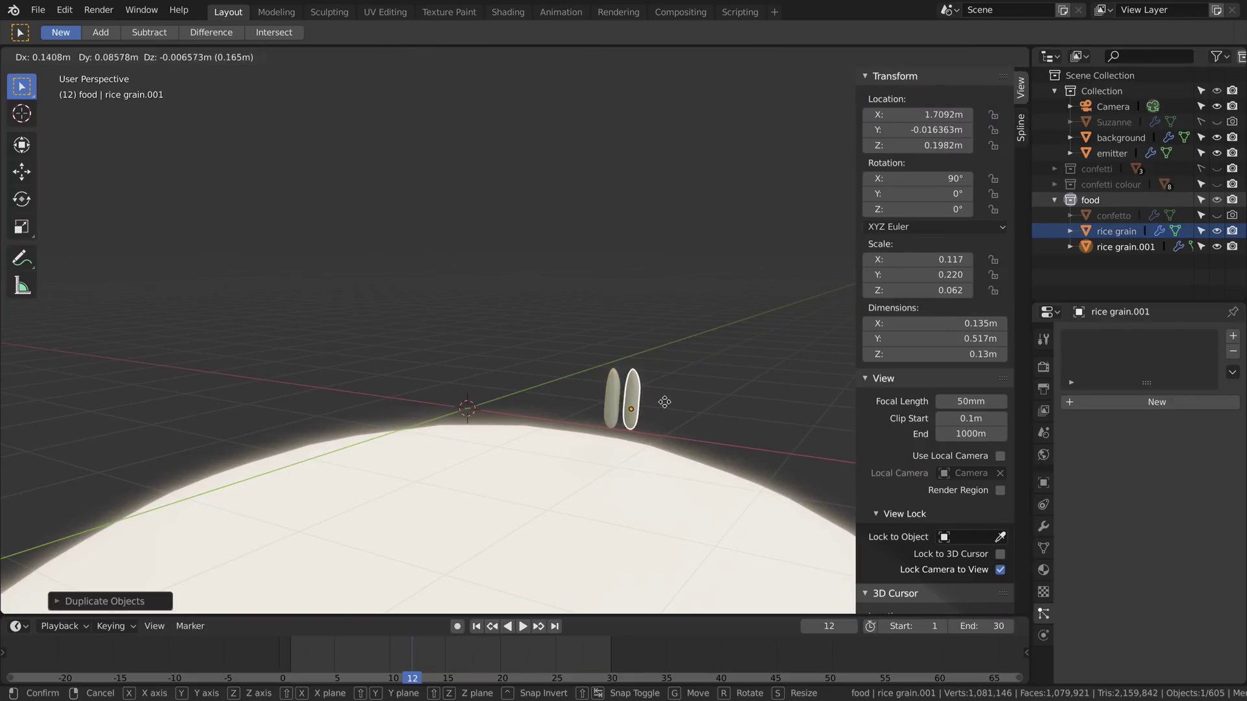
{"action": "left_click", "coordinate": [678, 410]}
{"action": "key", "text": "s"}
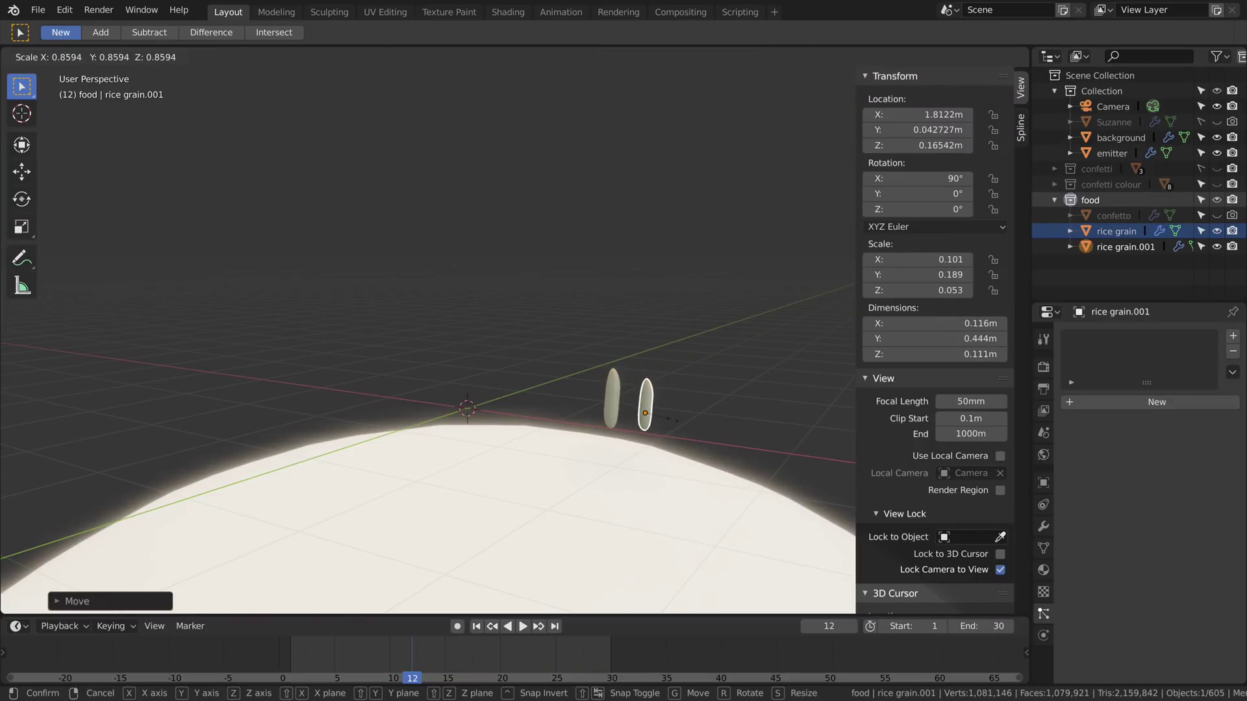
{"action": "left_click", "coordinate": [688, 404]}
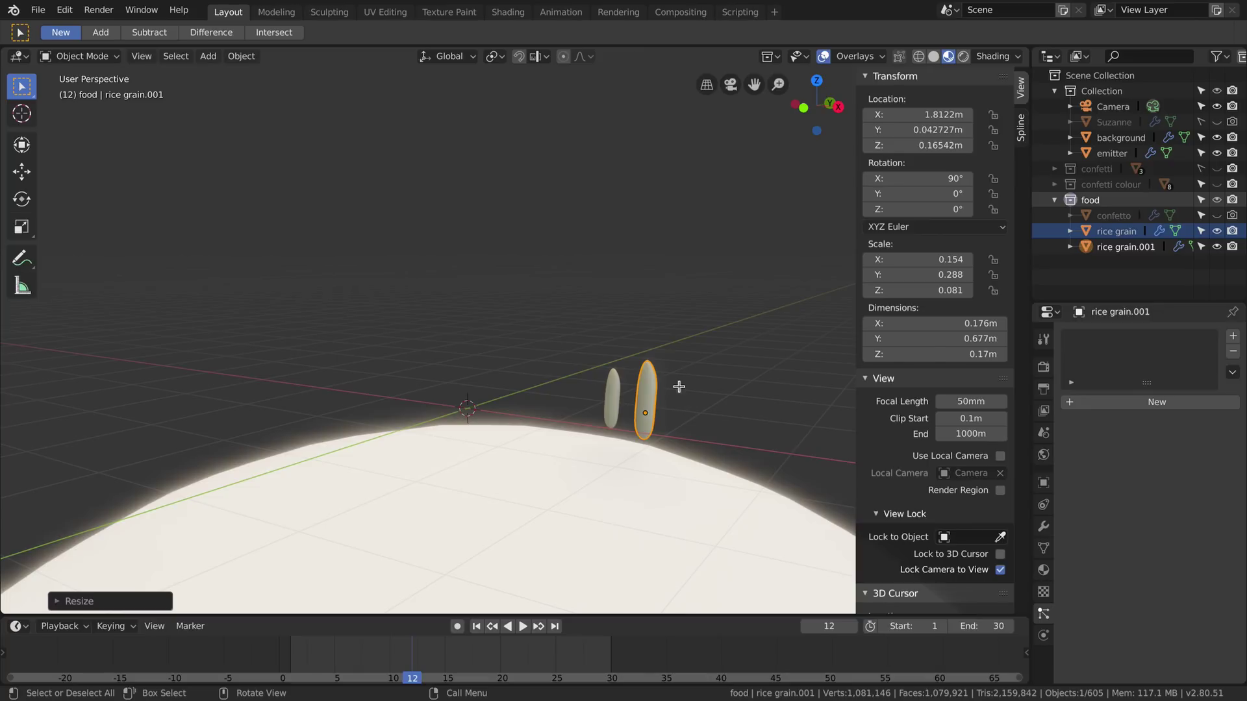
Step: Reshape the enlarged rice grain copy at its upper tip to about 0.53 m long, and place a duplicate of it alongside
{"action": "key", "text": "Tab"}
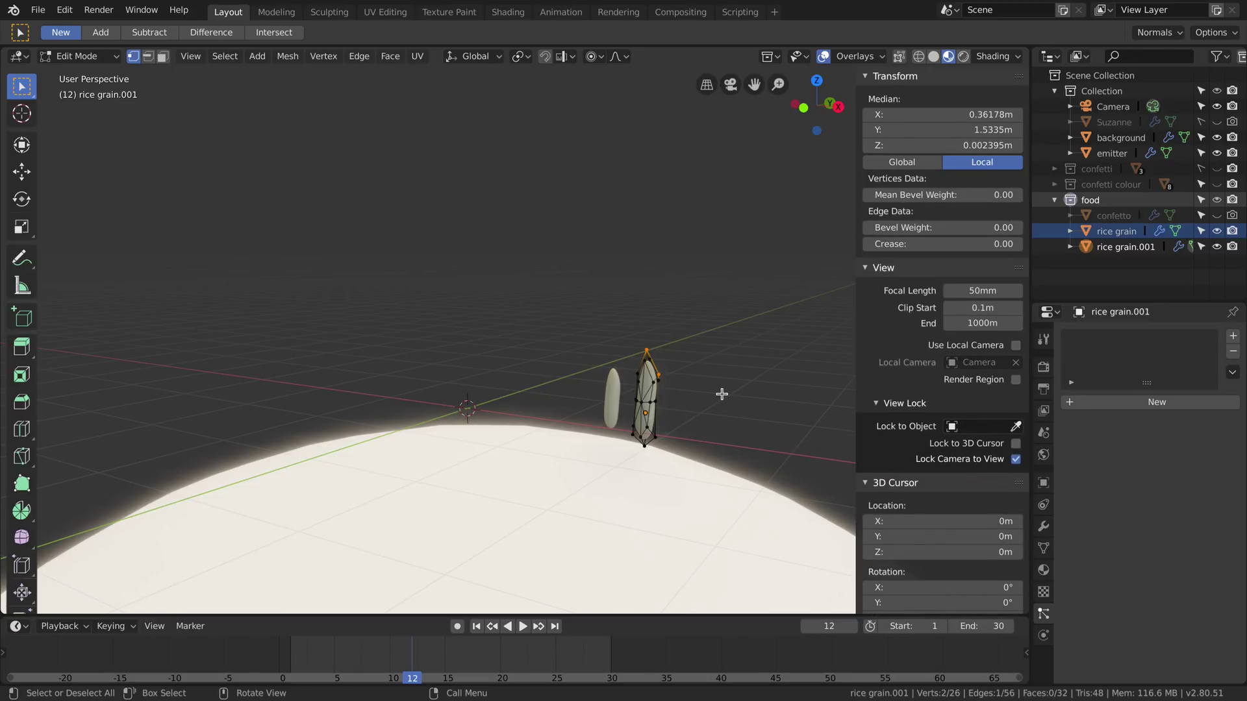
{"action": "key", "text": "g"}
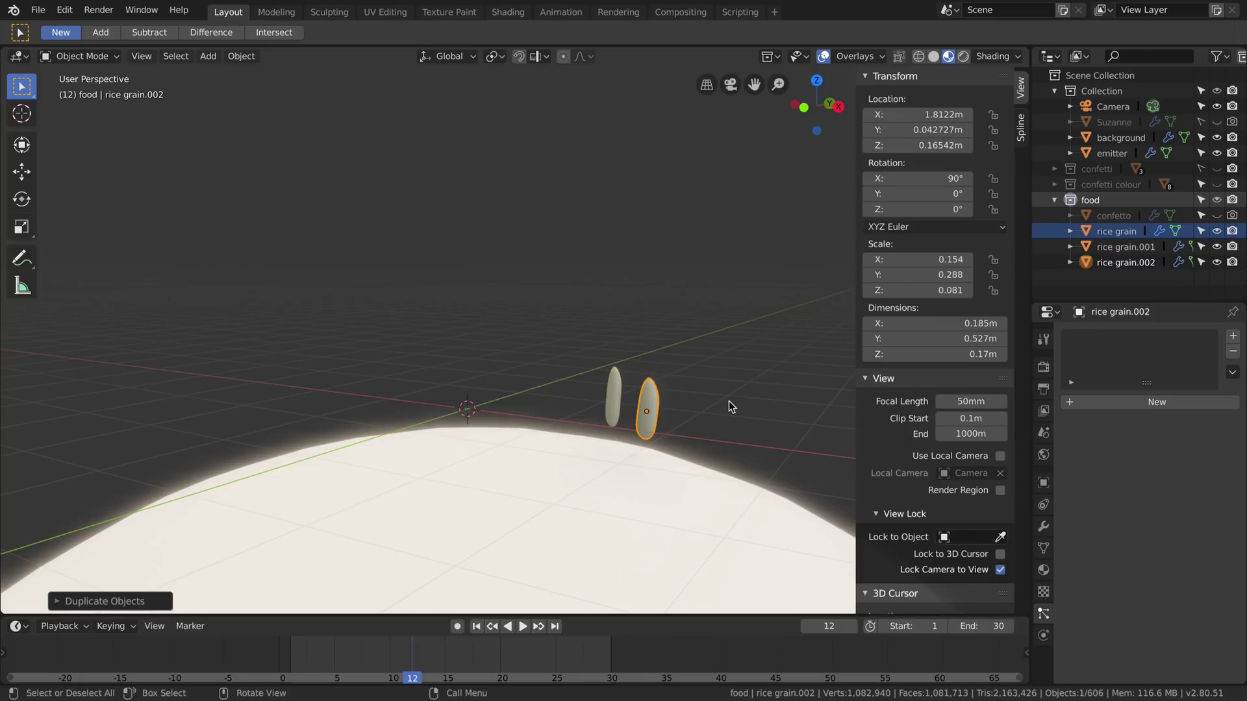
{"action": "key", "text": "g"}
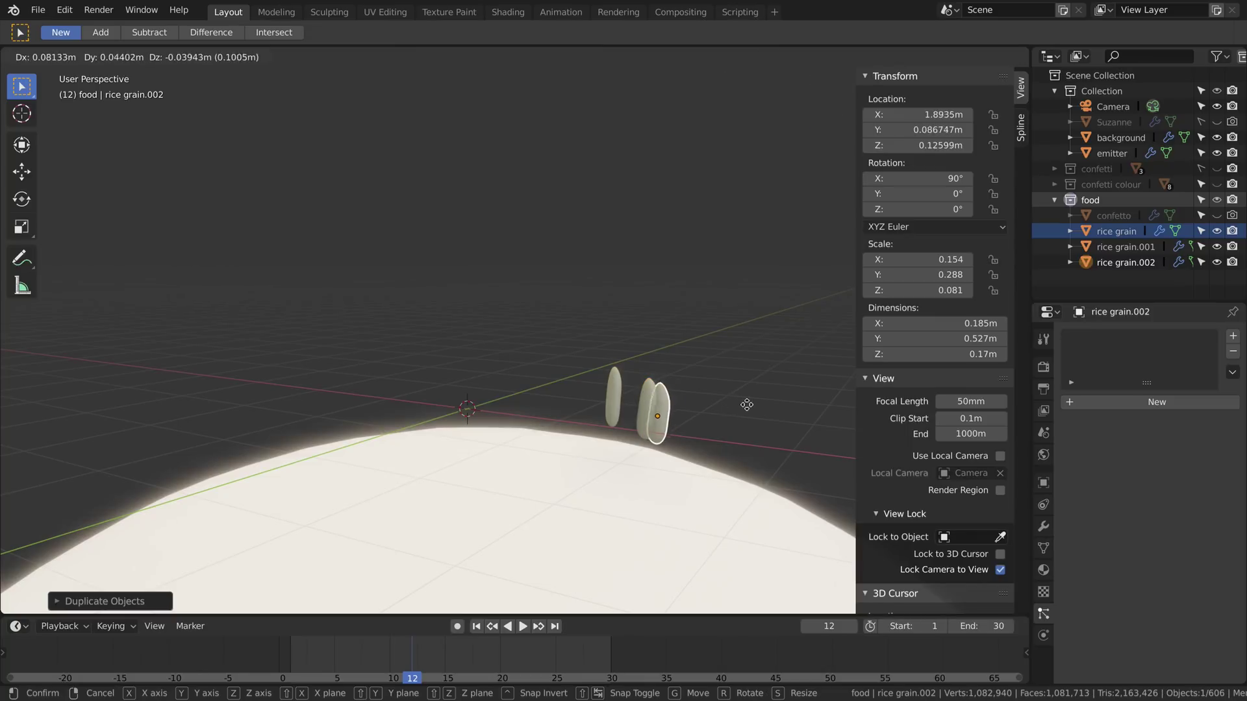
{"action": "left_click", "coordinate": [773, 406]}
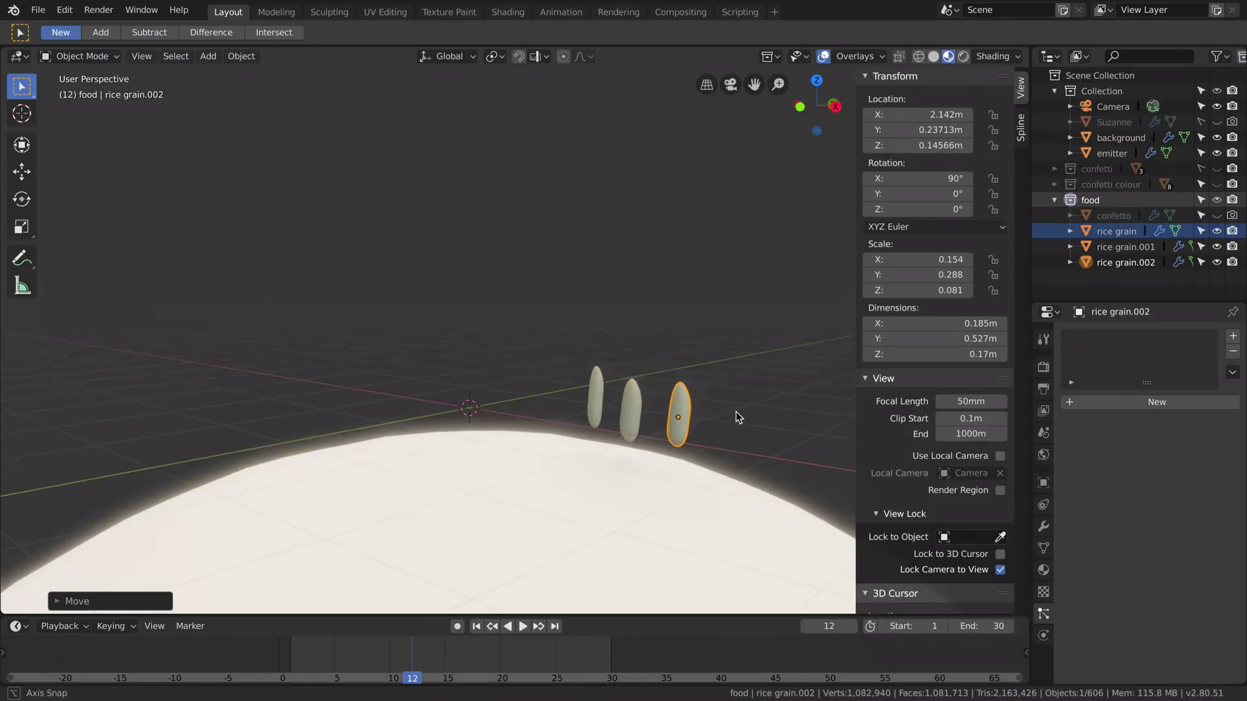
{"action": "middle_click_drag", "start_coordinate": [735, 412], "coordinate": [720, 414]}
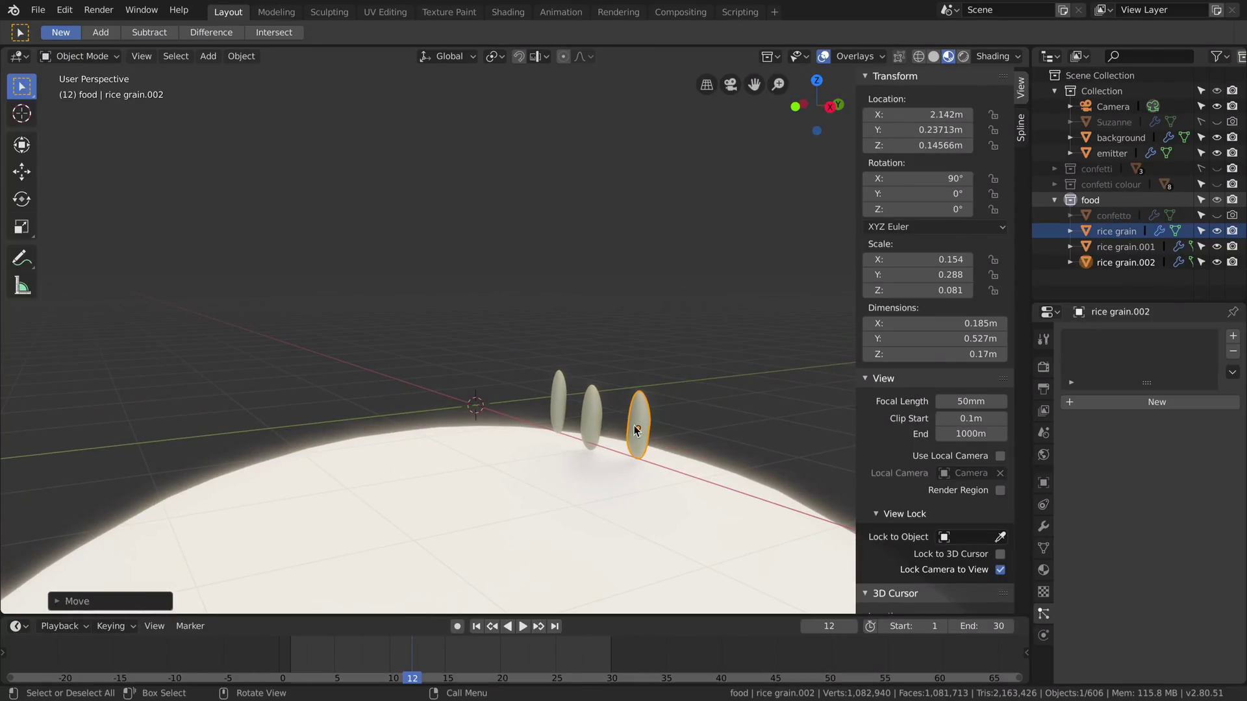
{"action": "left_click", "coordinate": [592, 422]}
{"action": "left_click", "coordinate": [648, 417]}
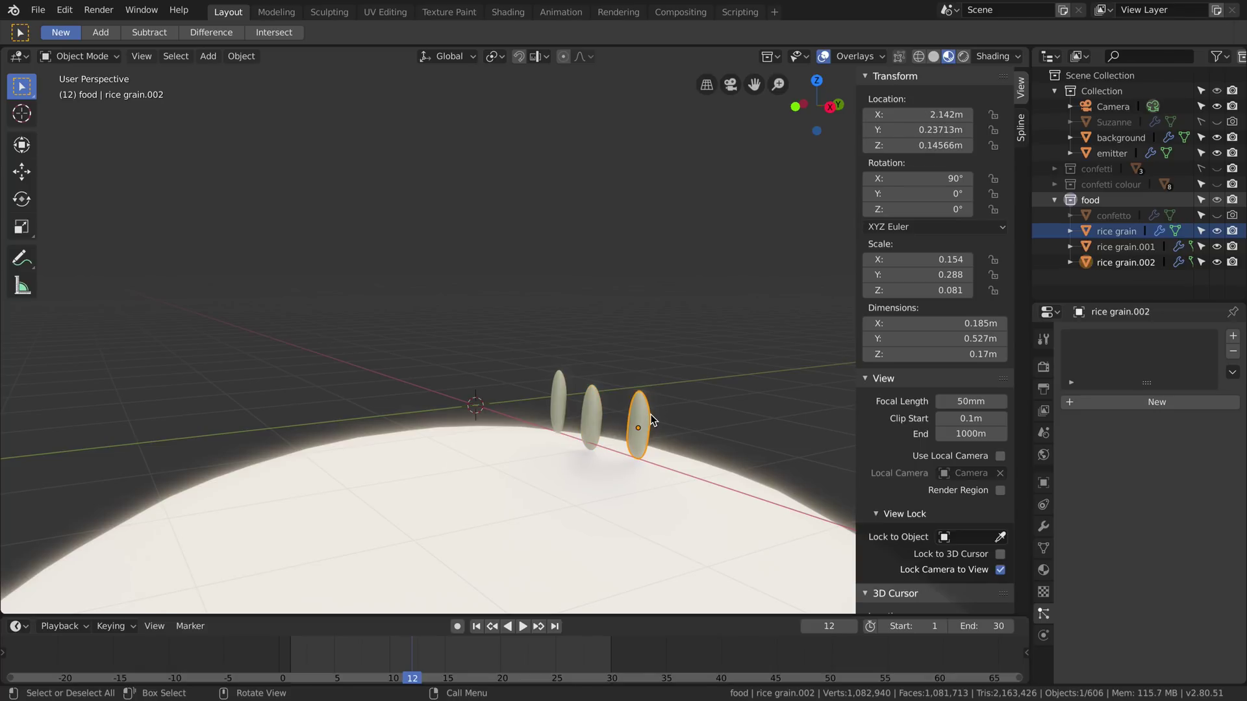
{"action": "key", "text": "s"}
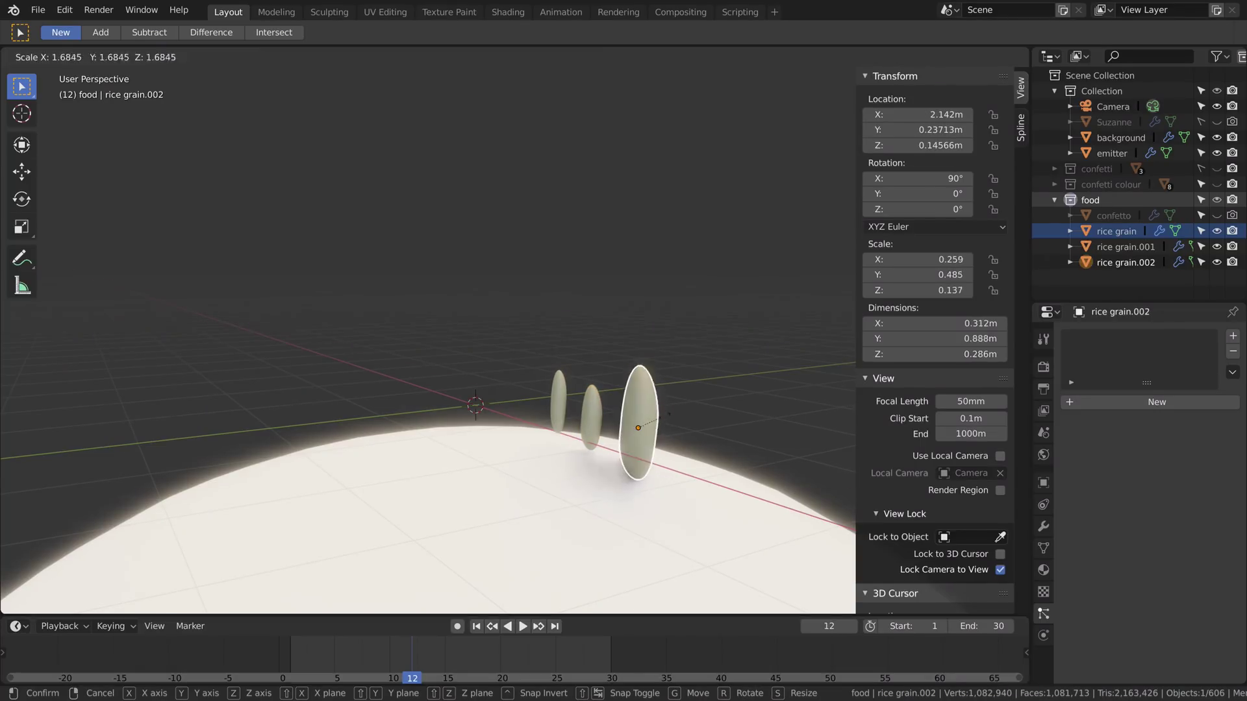
{"action": "left_click", "coordinate": [669, 414]}
Step: Stretch the third rice grain to about 0.62 m long by moving its upper vertices along Z with proportional editing
{"action": "key", "text": "Tab"}
{"action": "key", "text": "g"}
{"action": "key", "text": "z"}
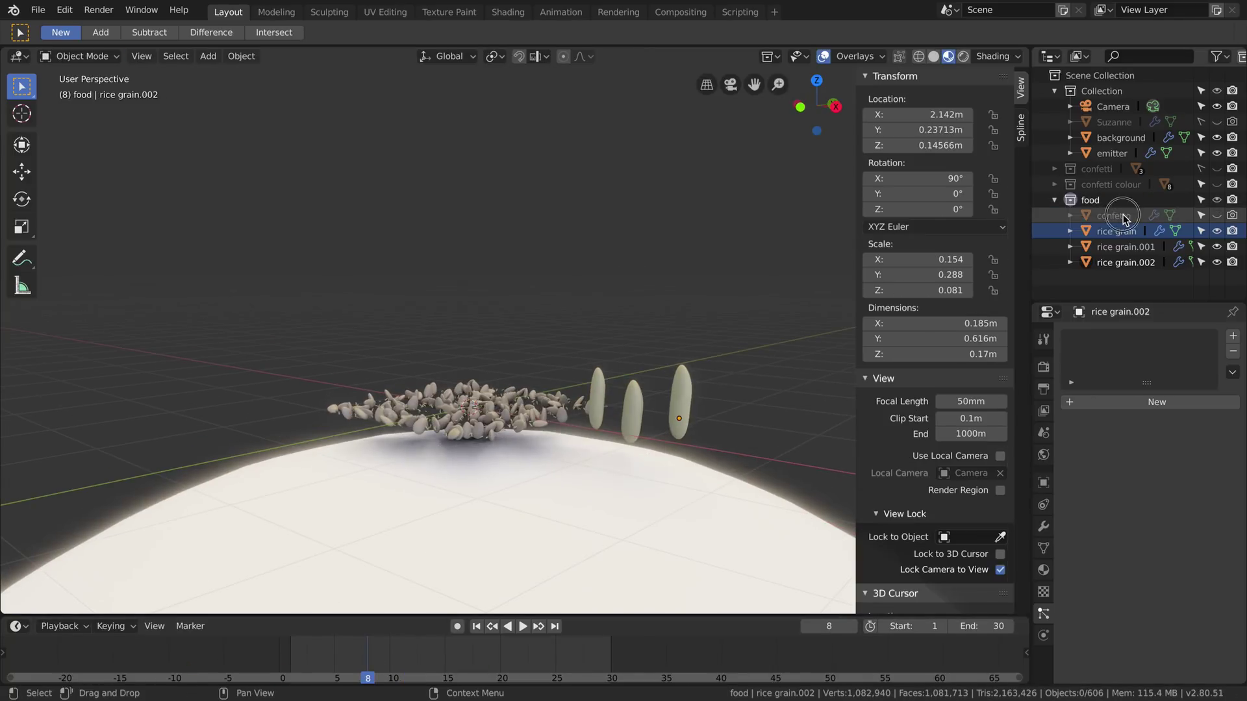
Step: Set the base colour of the confetto's sugar material to reddish brown with hue 0.063, saturation 0.657 and value 0.543
{"action": "left_click", "coordinate": [1114, 215]}
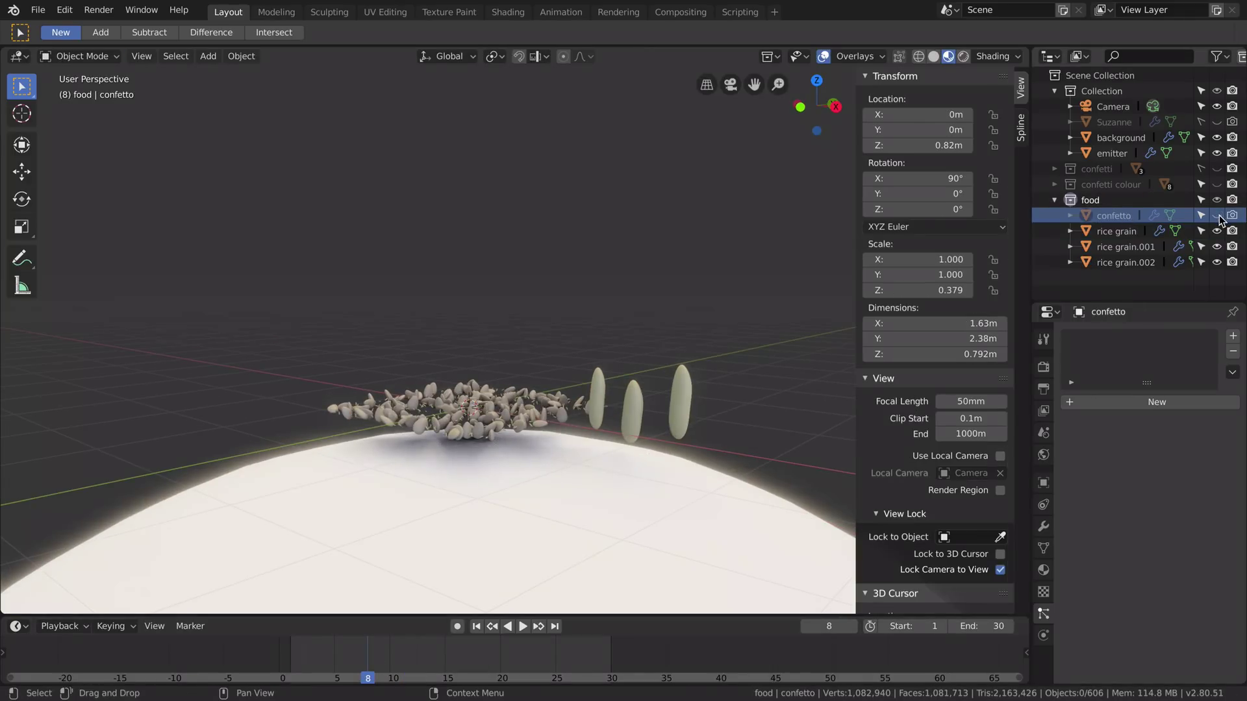
{"action": "left_click", "coordinate": [1043, 570]}
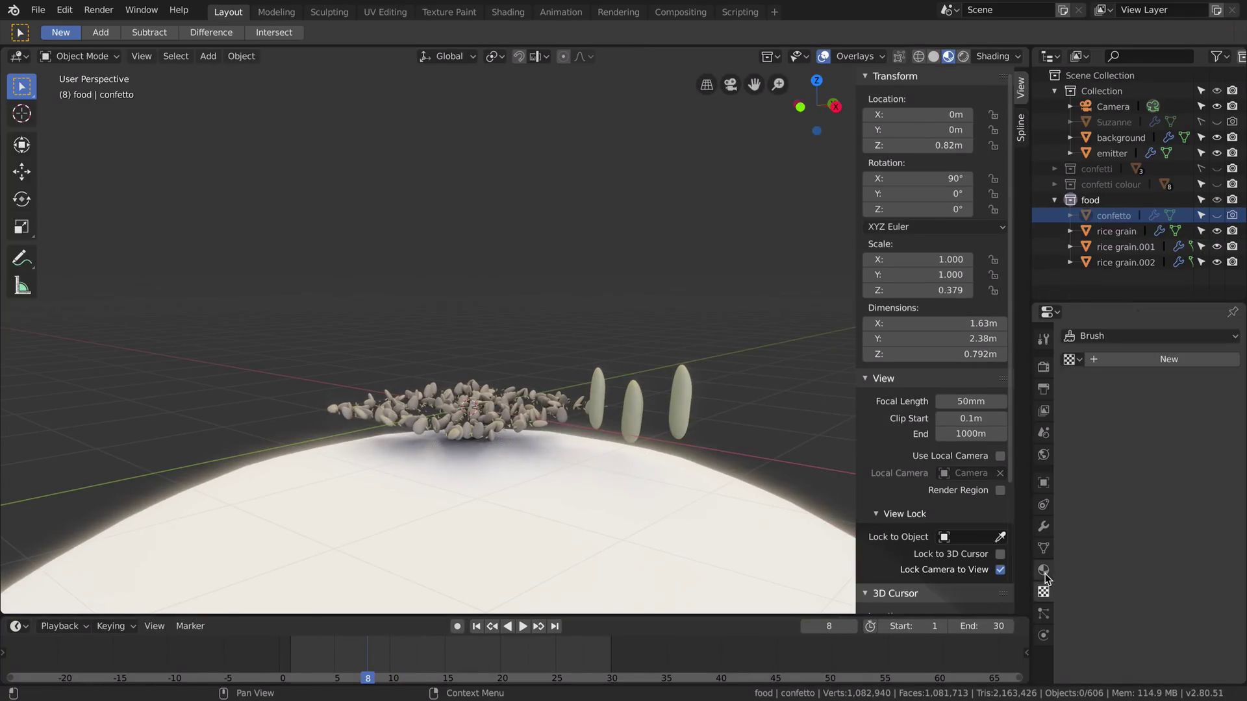
{"action": "left_click", "coordinate": [1174, 508]}
{"action": "left_click", "coordinate": [1119, 380]}
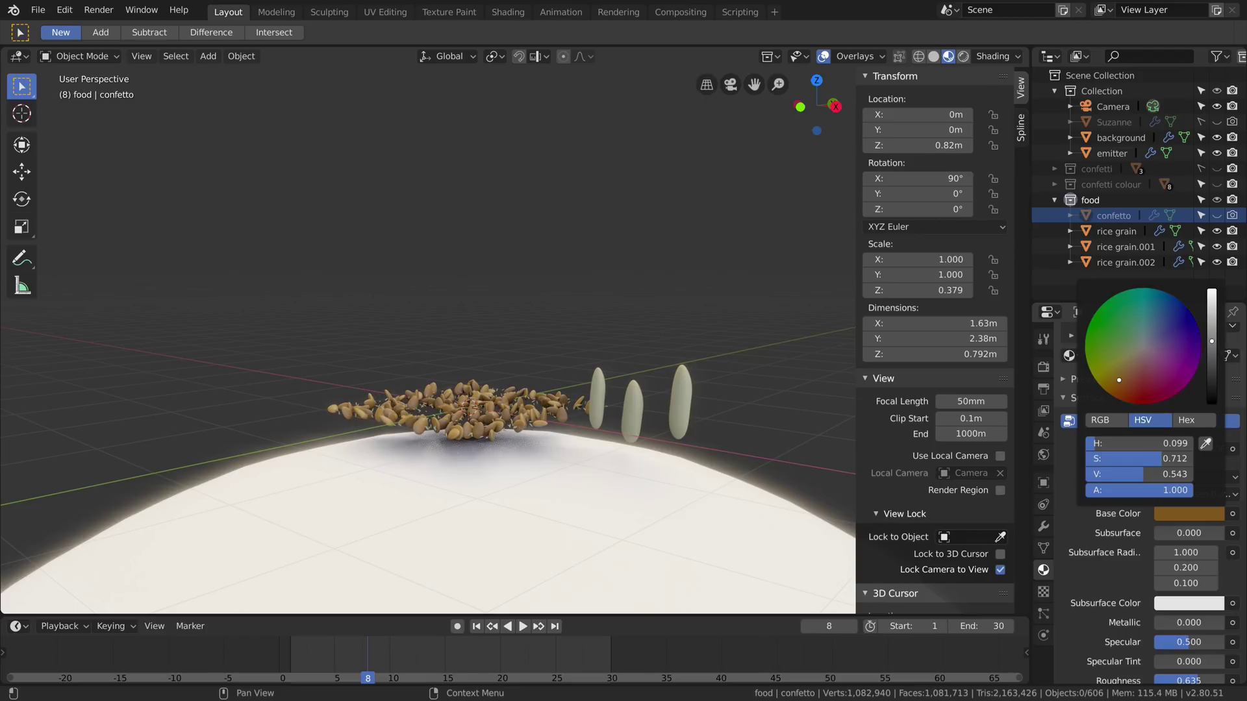
{"action": "left_click", "coordinate": [534, 274]}
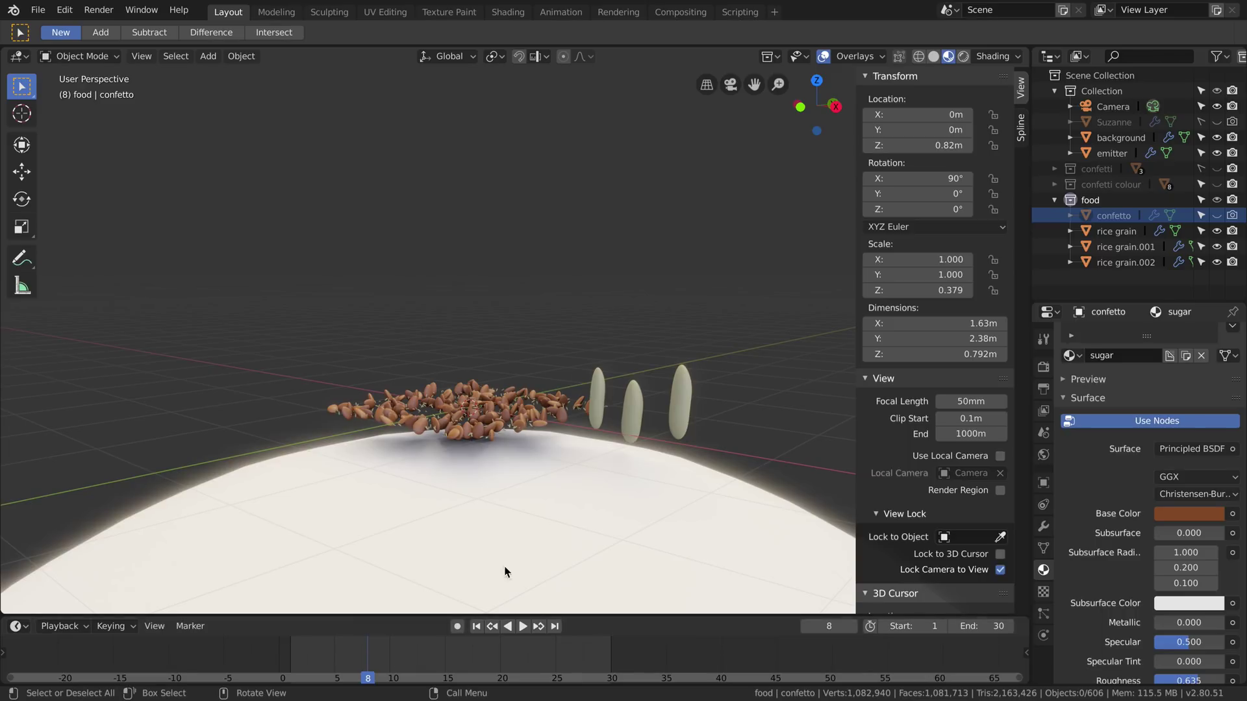
Step: Hide the background, and duplicate the three rice grains into a second row above the originals
{"action": "middle_click_drag", "start_coordinate": [419, 396], "coordinate": [530, 456]}
{"action": "scroll", "coordinate": [698, 344], "scroll_direction": "down", "scroll_amount": 3}
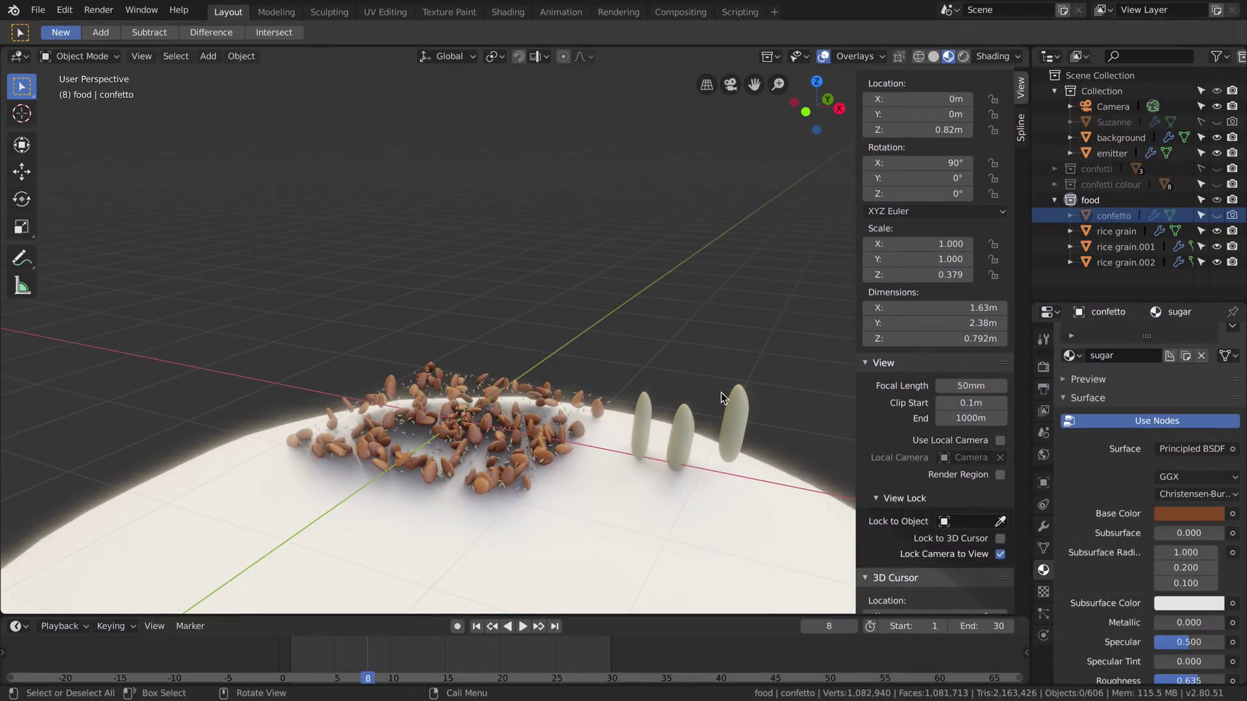
{"action": "left_click", "coordinate": [659, 427]}
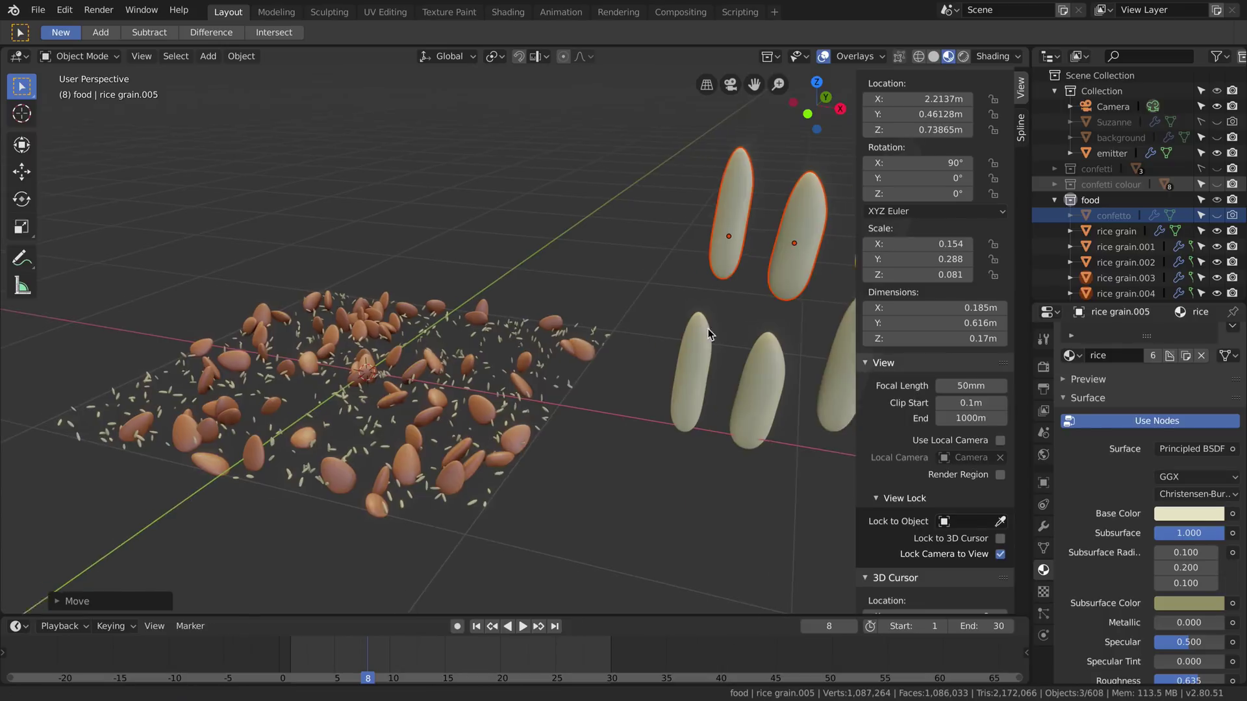
{"action": "middle_click_drag", "start_coordinate": [708, 329], "coordinate": [569, 332], "text": "shift"}
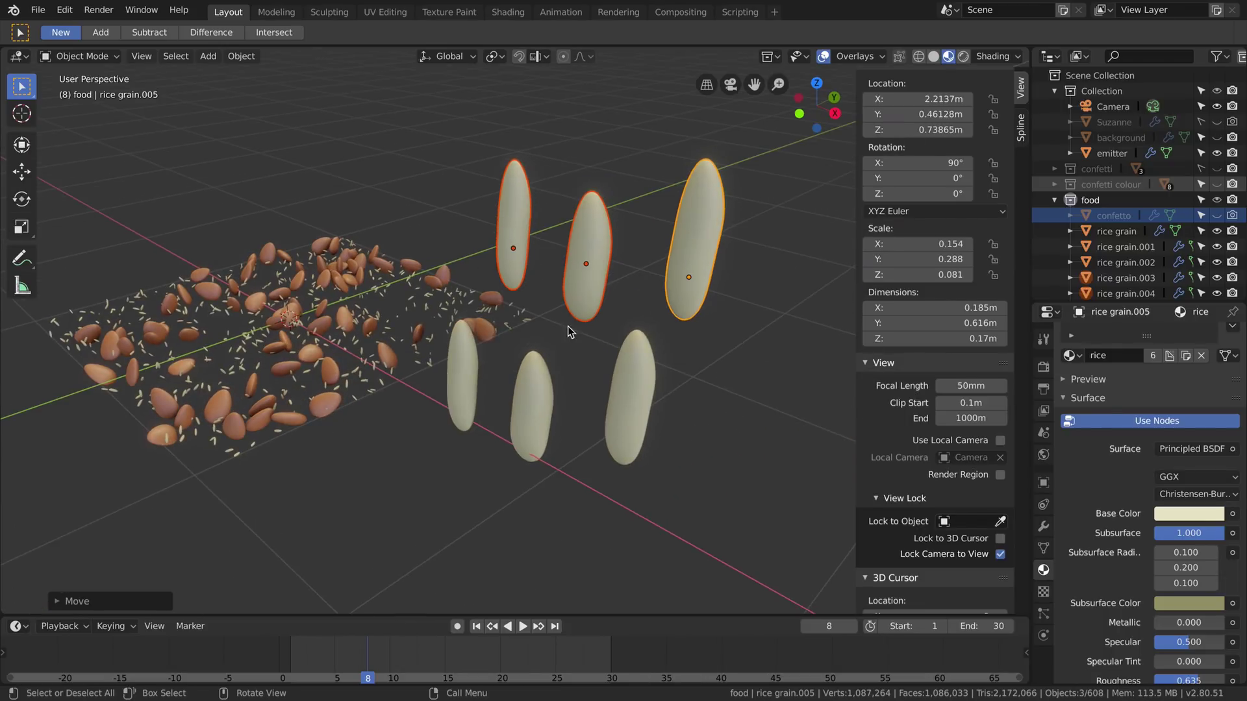
Step: Duplicate all six rice grains and place the copies beside them, farther from the emitter
{"action": "middle_click_drag", "start_coordinate": [522, 397], "coordinate": [208, 328]}
{"action": "scroll", "coordinate": [284, 361], "scroll_direction": "down", "scroll_amount": 2}
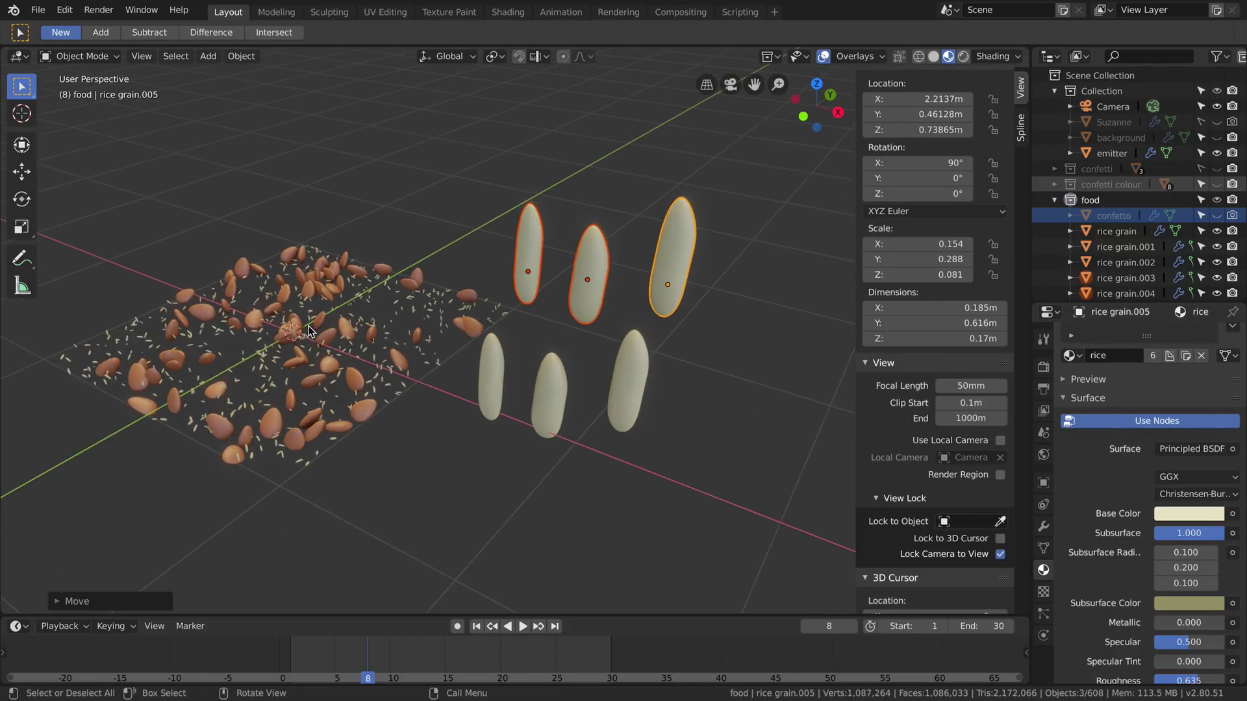
{"action": "middle_click_drag", "start_coordinate": [235, 399], "coordinate": [258, 406]}
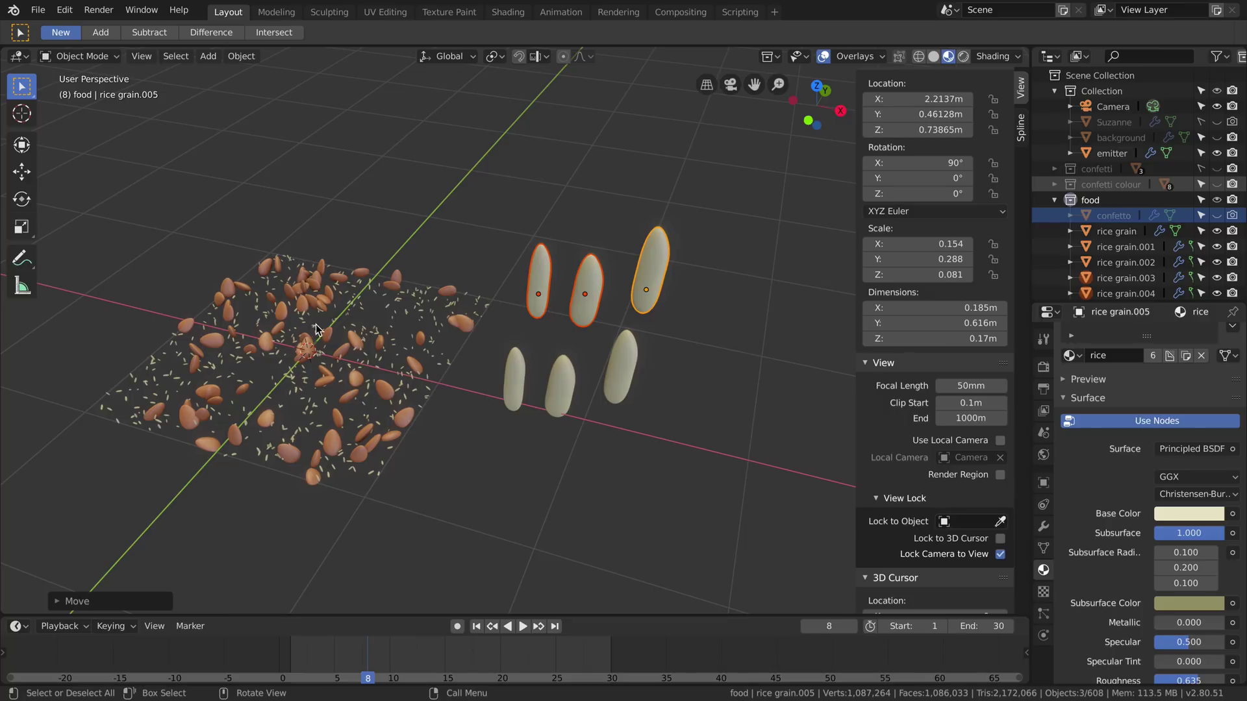
{"action": "middle_click_drag", "start_coordinate": [401, 353], "coordinate": [335, 366]}
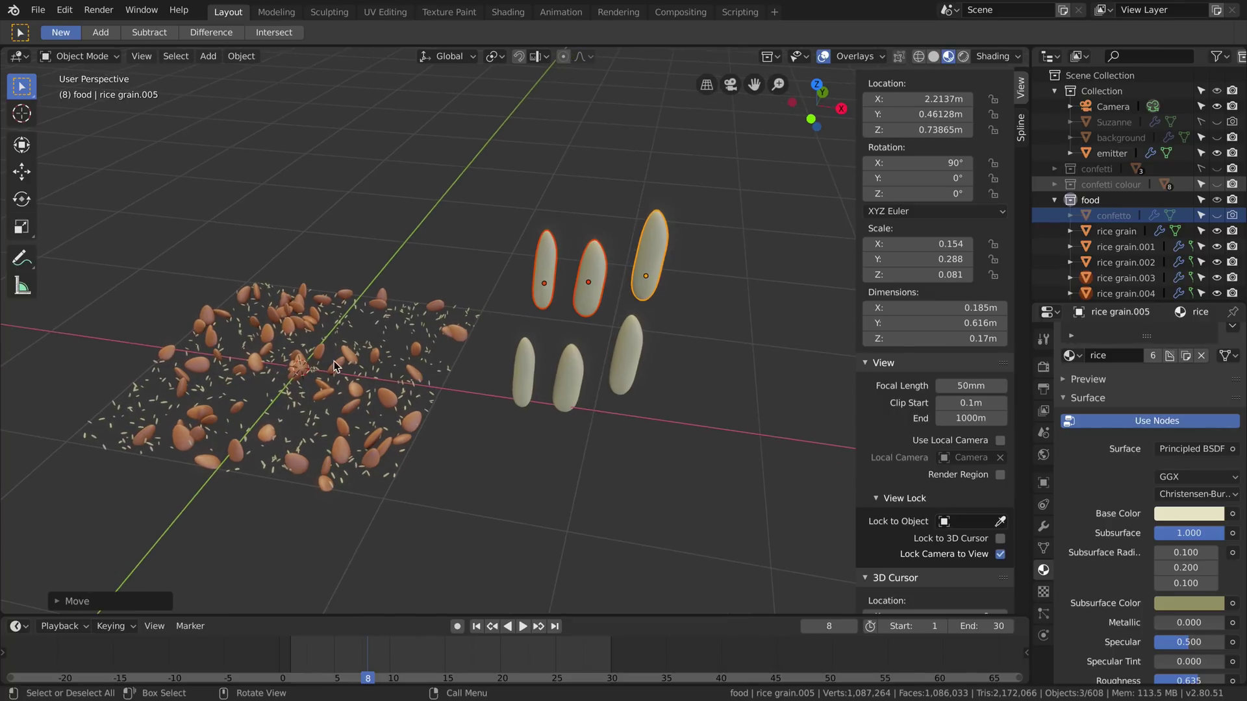
{"action": "left_click_drag", "start_coordinate": [535, 301], "coordinate": [699, 469]}
{"action": "key", "text": "Escape"}
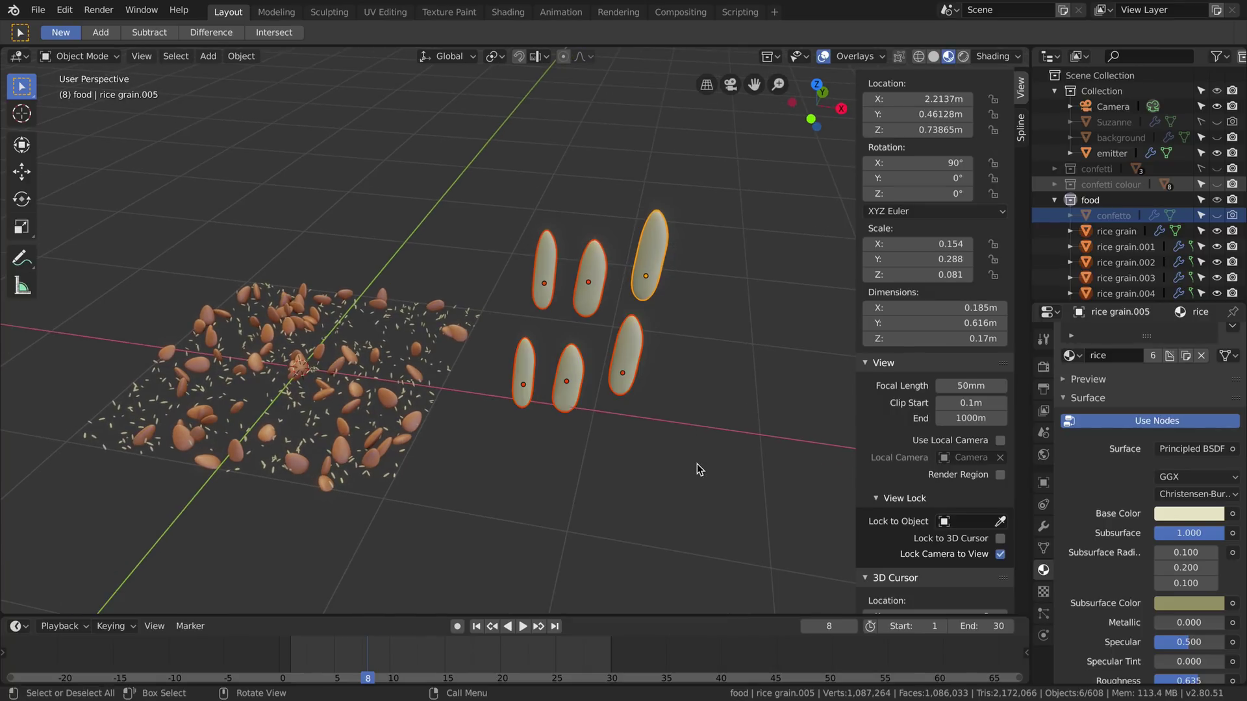
{"action": "key", "text": "shift+d"}
{"action": "right_click", "coordinate": [701, 469]}
{"action": "key", "text": "g"}
{"action": "left_click", "coordinate": [843, 469]}
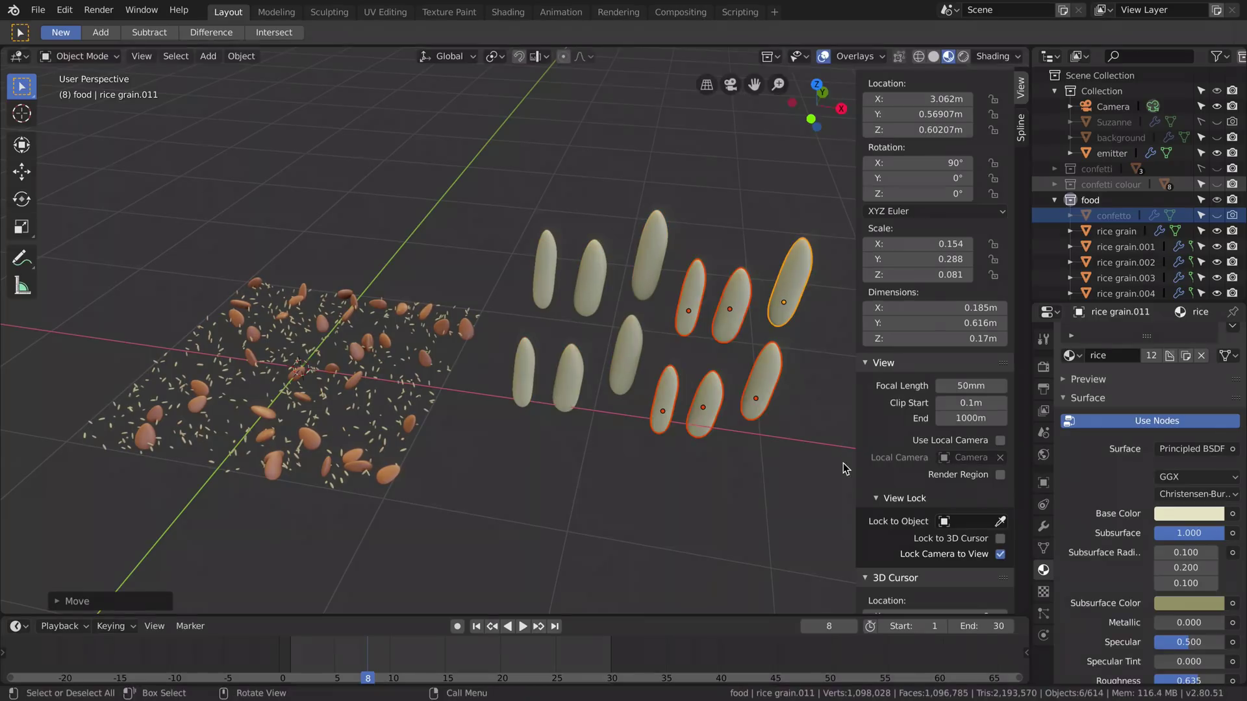
Step: Duplicate ten of the twelve rice grains and move the copies away as a separate group
{"action": "middle_click_drag", "start_coordinate": [628, 502], "coordinate": [543, 236]}
{"action": "key", "text": "b"}
{"action": "left_click_drag", "start_coordinate": [516, 197], "coordinate": [731, 425]}
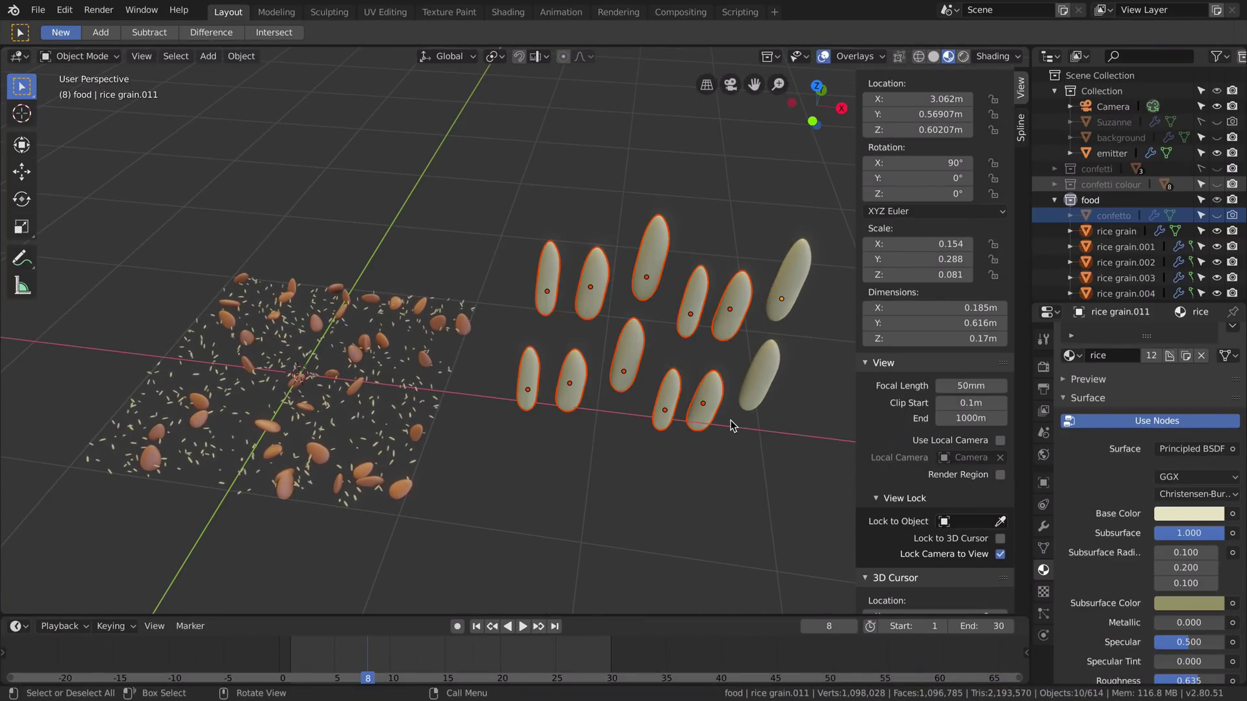
{"action": "key", "text": "shift+d"}
{"action": "right_click", "coordinate": [731, 422]}
{"action": "key", "text": "g"}
{"action": "left_click", "coordinate": [736, 483]}
{"action": "middle_click_drag", "start_coordinate": [736, 483], "coordinate": [673, 461]}
{"action": "key", "text": "g"}
{"action": "left_click", "coordinate": [532, 465]}
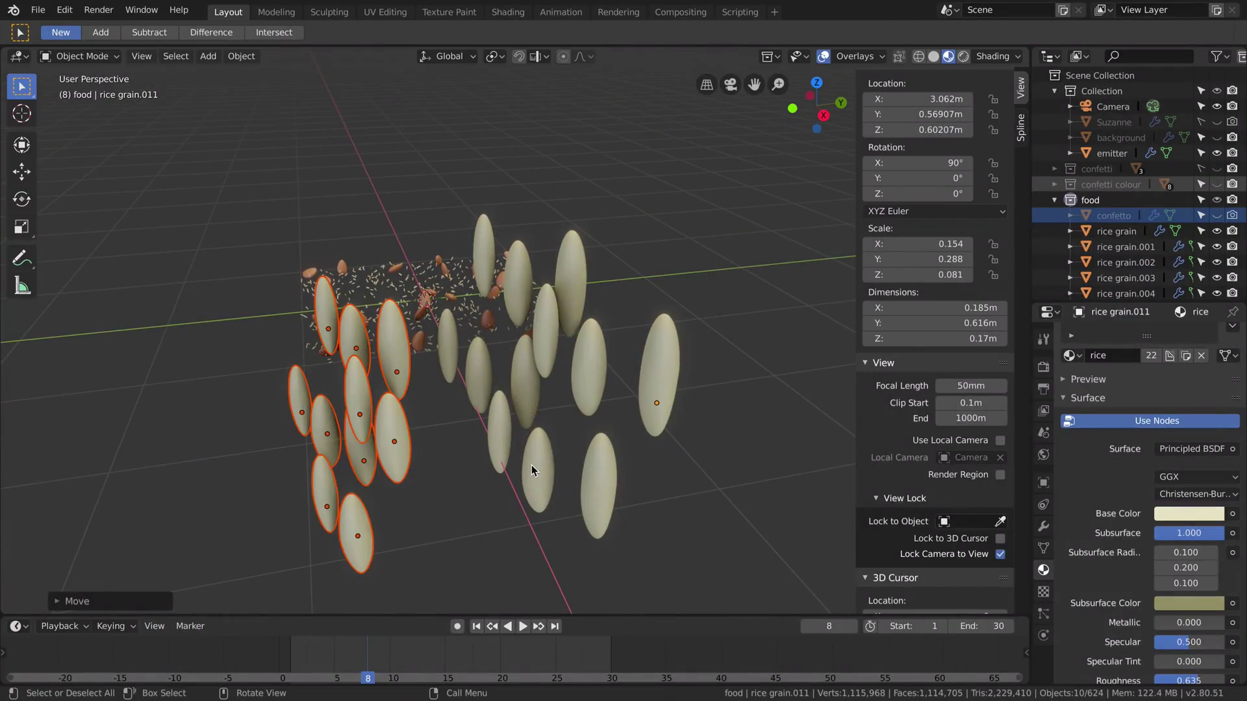
Step: Return to the camera view, hide the food collection and preview the particles at frame 8
{"action": "middle_click_drag", "start_coordinate": [531, 465], "coordinate": [503, 500]}
{"action": "left_click", "coordinate": [730, 85]}
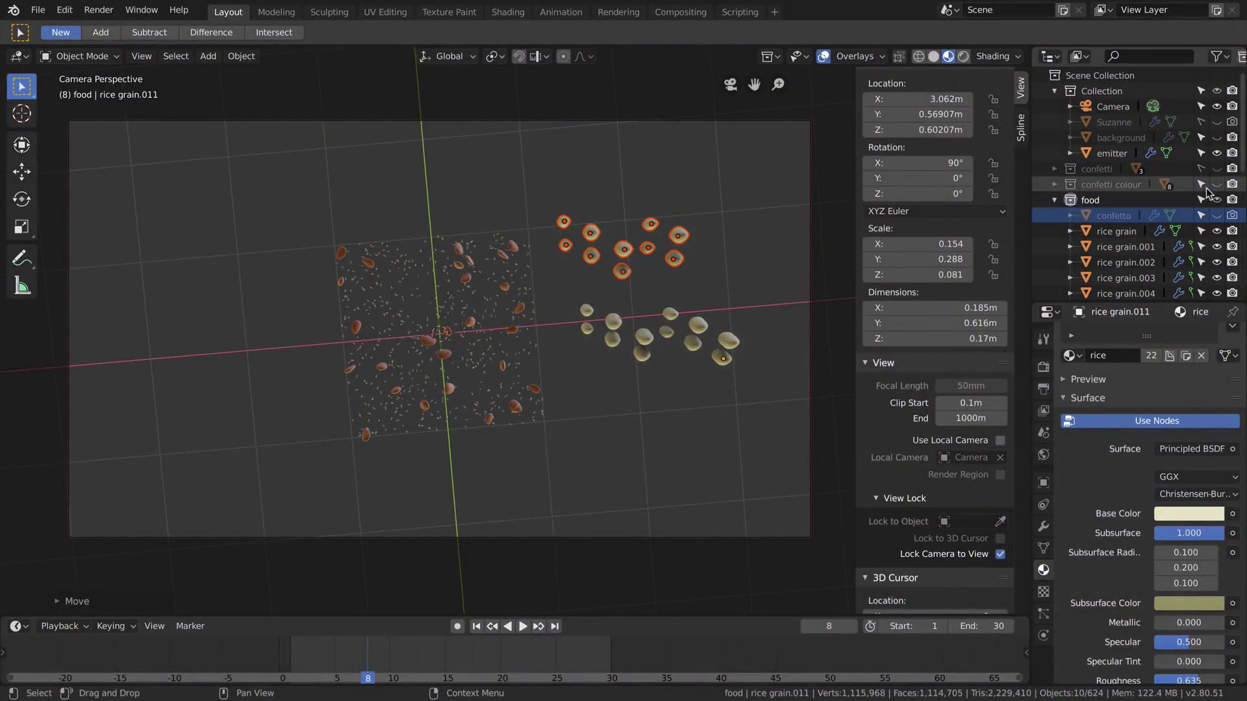
{"action": "left_click", "coordinate": [1217, 201]}
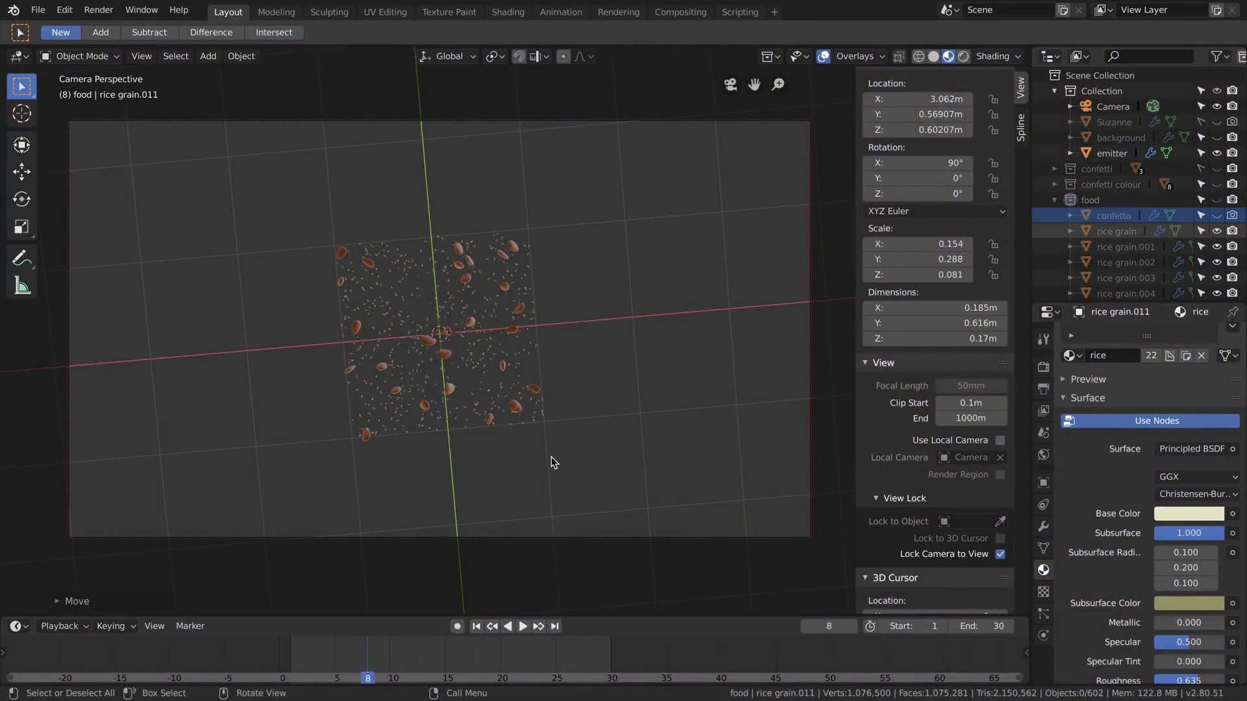
{"action": "left_click_drag", "start_coordinate": [232, 671], "coordinate": [362, 657]}
{"action": "scroll", "coordinate": [1127, 185], "scroll_direction": "down", "scroll_amount": 3}
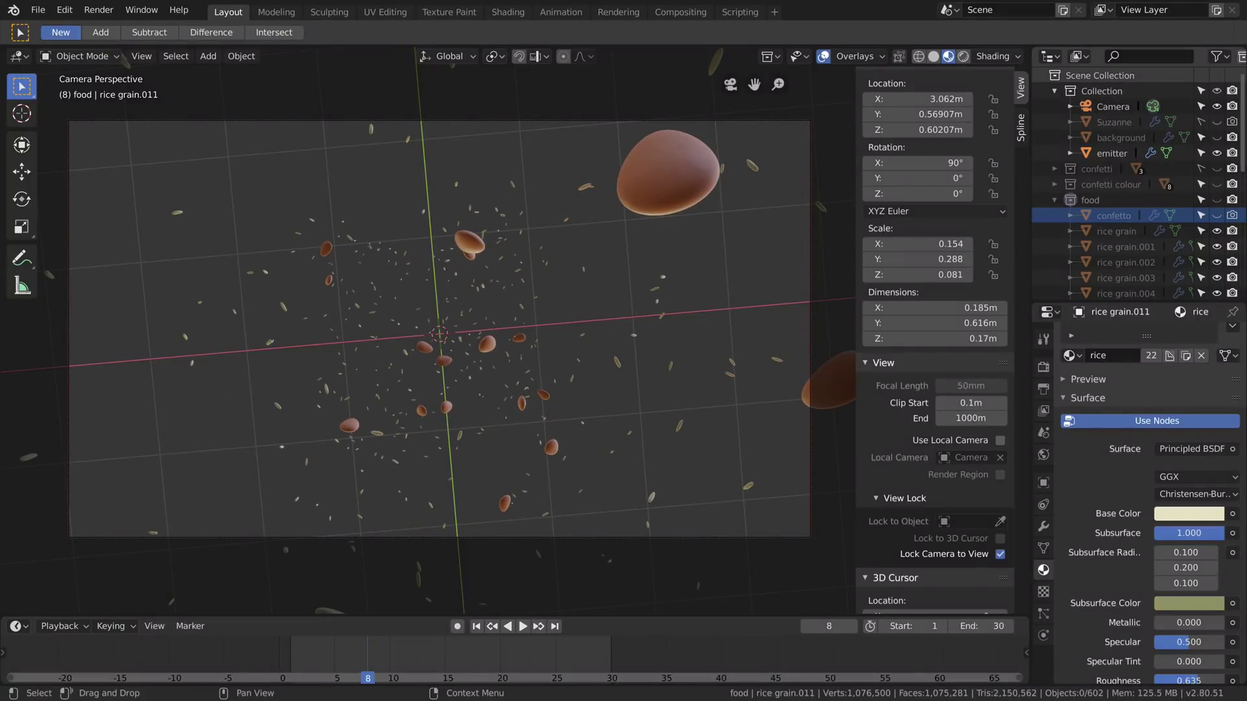
Step: Move the confetti colour collection into the food collection and preview the mixed particles at frame 18
{"action": "scroll", "coordinate": [1125, 188], "scroll_direction": "up", "scroll_amount": 3}
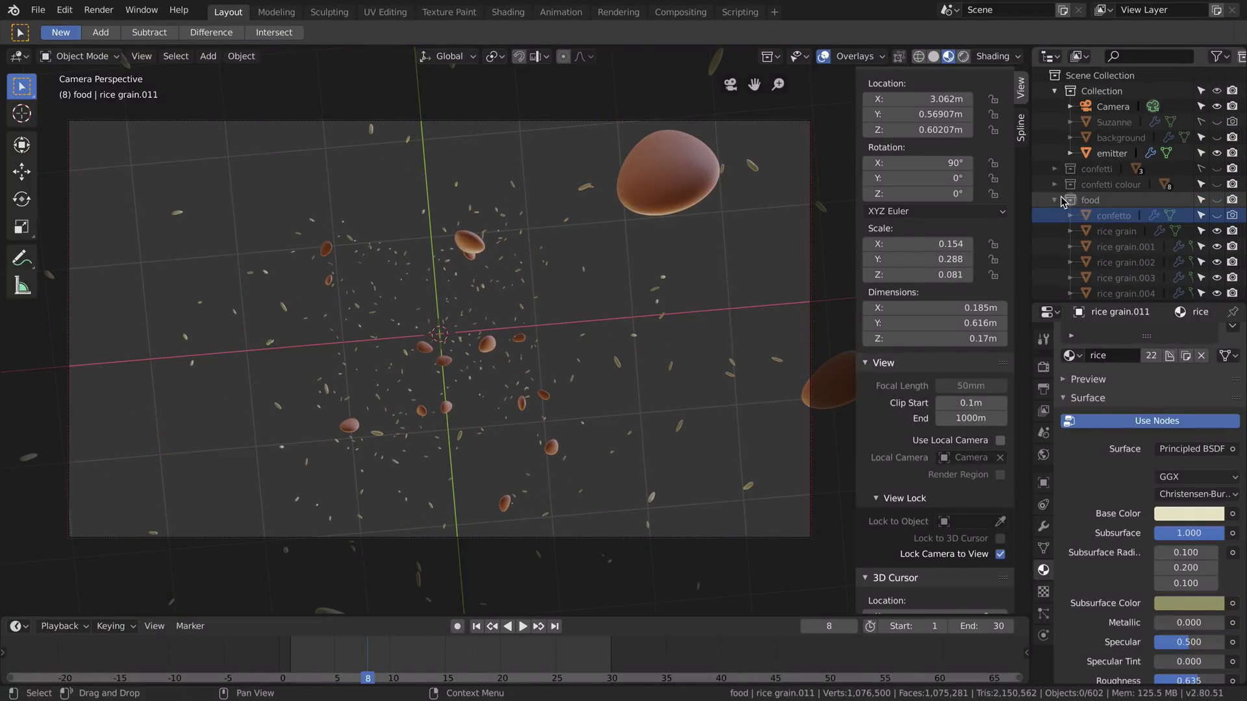
{"action": "left_click_drag", "start_coordinate": [1113, 188], "coordinate": [1106, 208]}
{"action": "mouse_move", "coordinate": [366, 659]}
{"action": "right_mouse_down"}
{"action": "mouse_move", "coordinate": [254, 667]}
{"action": "mouse_move", "coordinate": [343, 664]}
{"action": "right_mouse_up"}
{"action": "left_click_drag", "start_coordinate": [343, 667], "coordinate": [478, 667]}
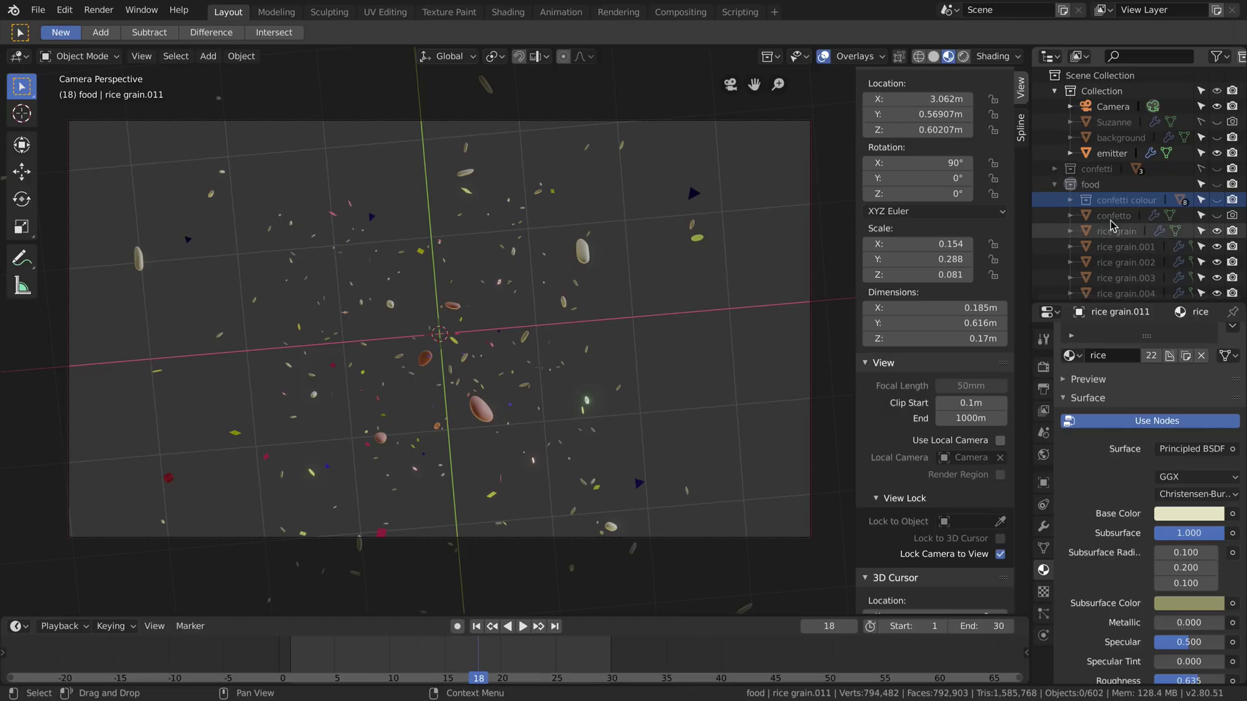
Step: Lighten the base colour of the confetto's sugar material to a golden tan
{"action": "left_click", "coordinate": [1113, 217]}
{"action": "left_click", "coordinate": [1180, 516]}
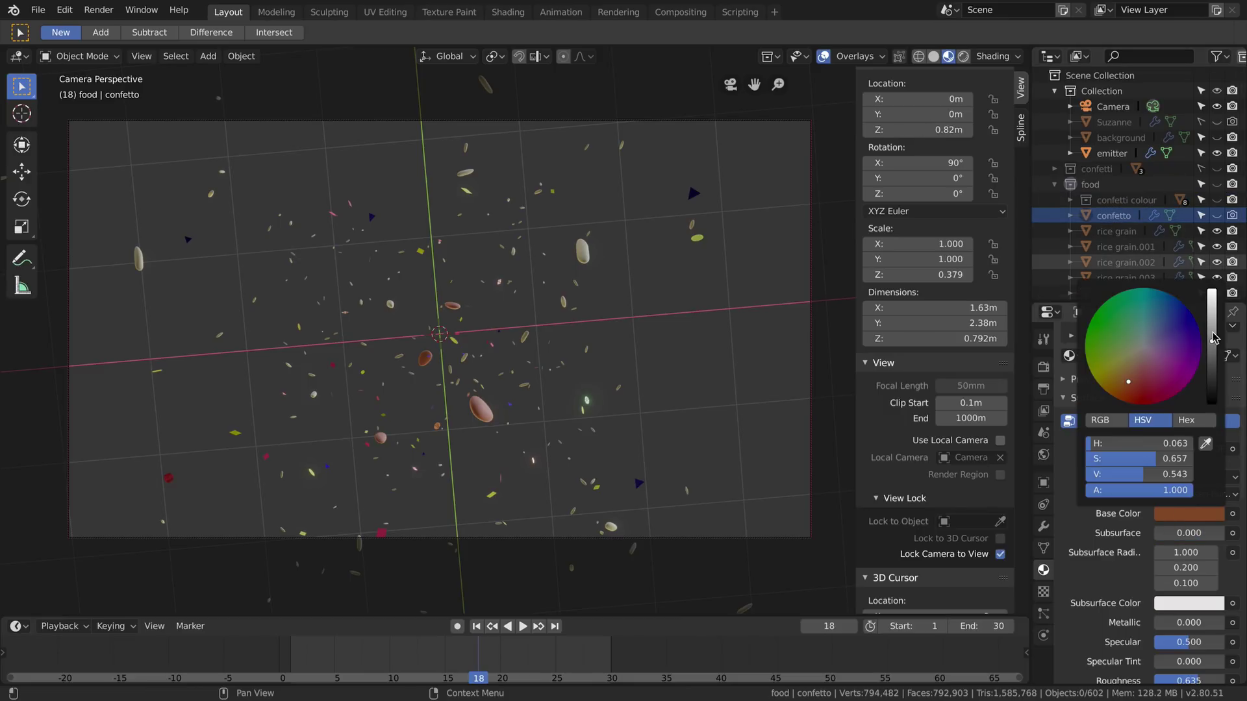
{"action": "left_click_drag", "start_coordinate": [1214, 337], "coordinate": [1211, 313]}
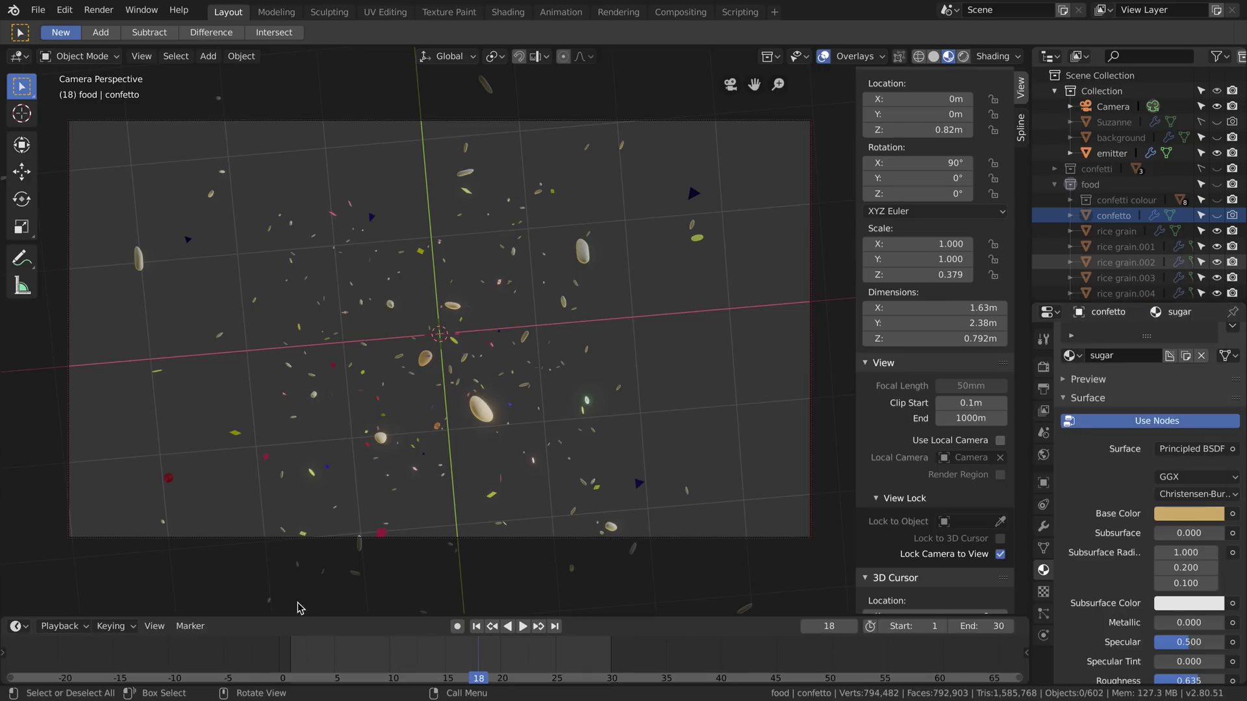
Step: With the background shown, slightly increase the render scale of the emitter's particles and preview them at frame 9
{"action": "right_click_drag", "start_coordinate": [428, 658], "coordinate": [520, 659]}
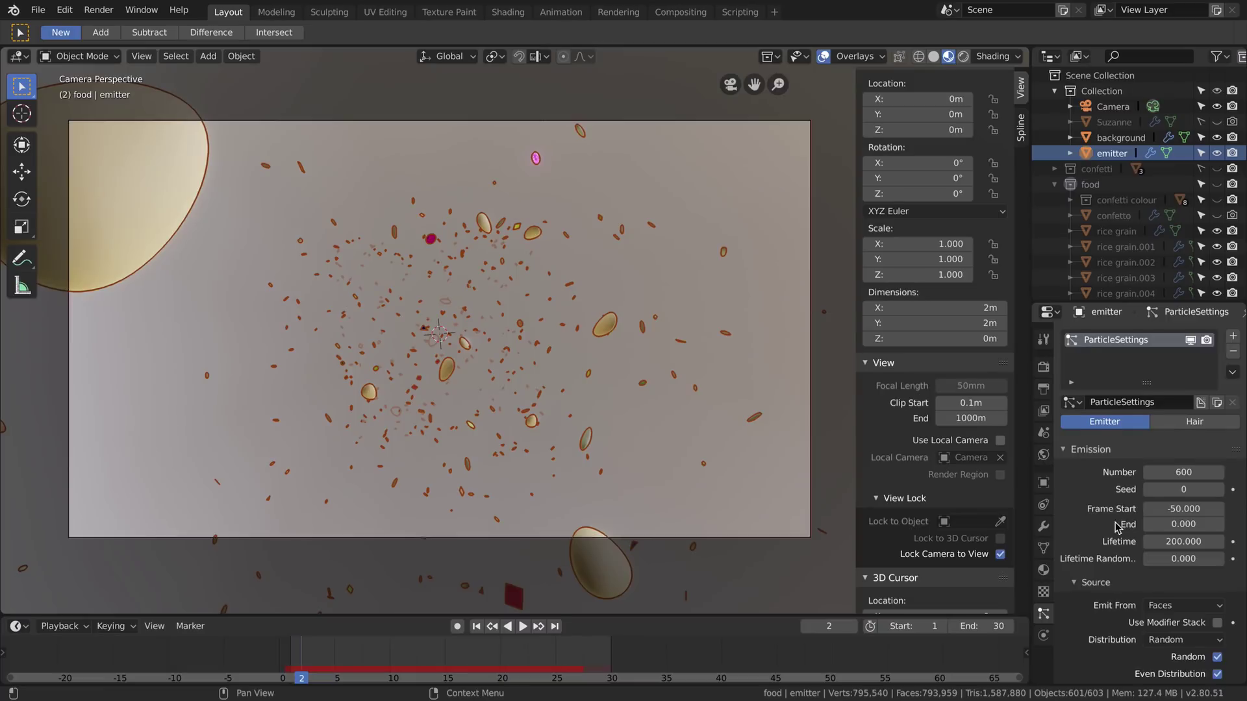
{"action": "scroll", "coordinate": [1108, 508], "scroll_direction": "down", "scroll_amount": 3}
{"action": "scroll", "coordinate": [1109, 508], "scroll_direction": "down", "scroll_amount": 15}
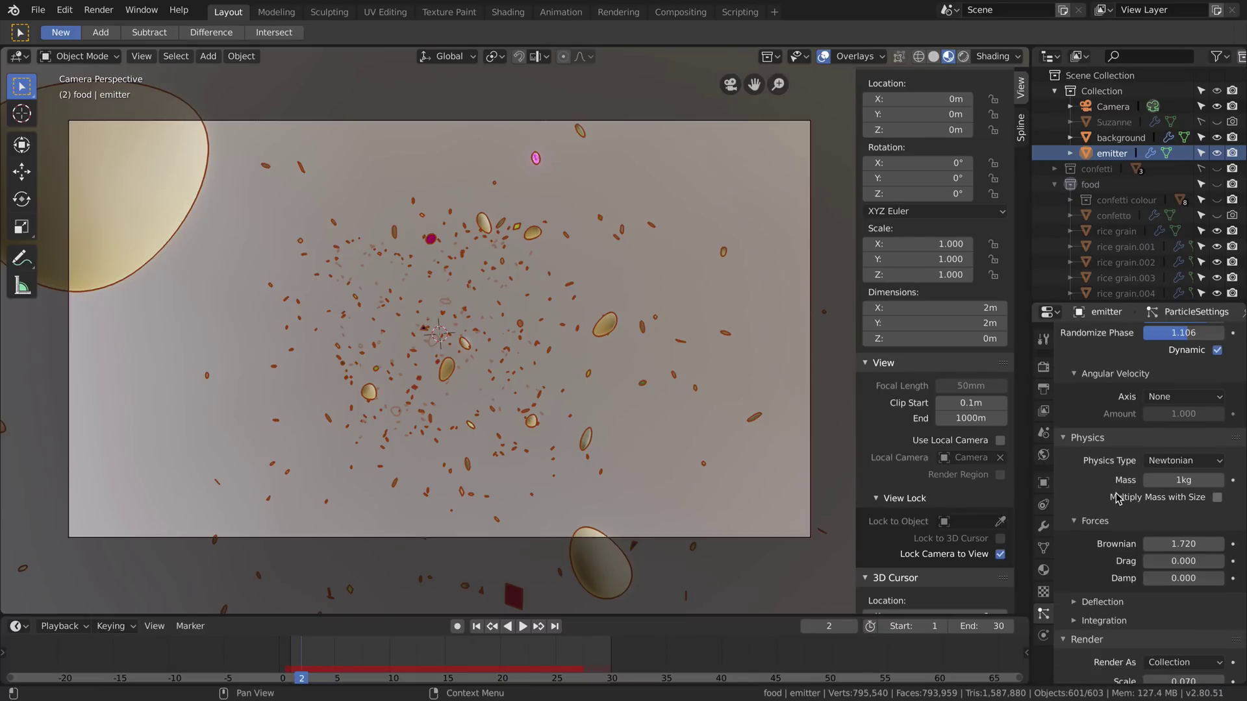
{"action": "scroll", "coordinate": [1118, 498], "scroll_direction": "down", "scroll_amount": 6}
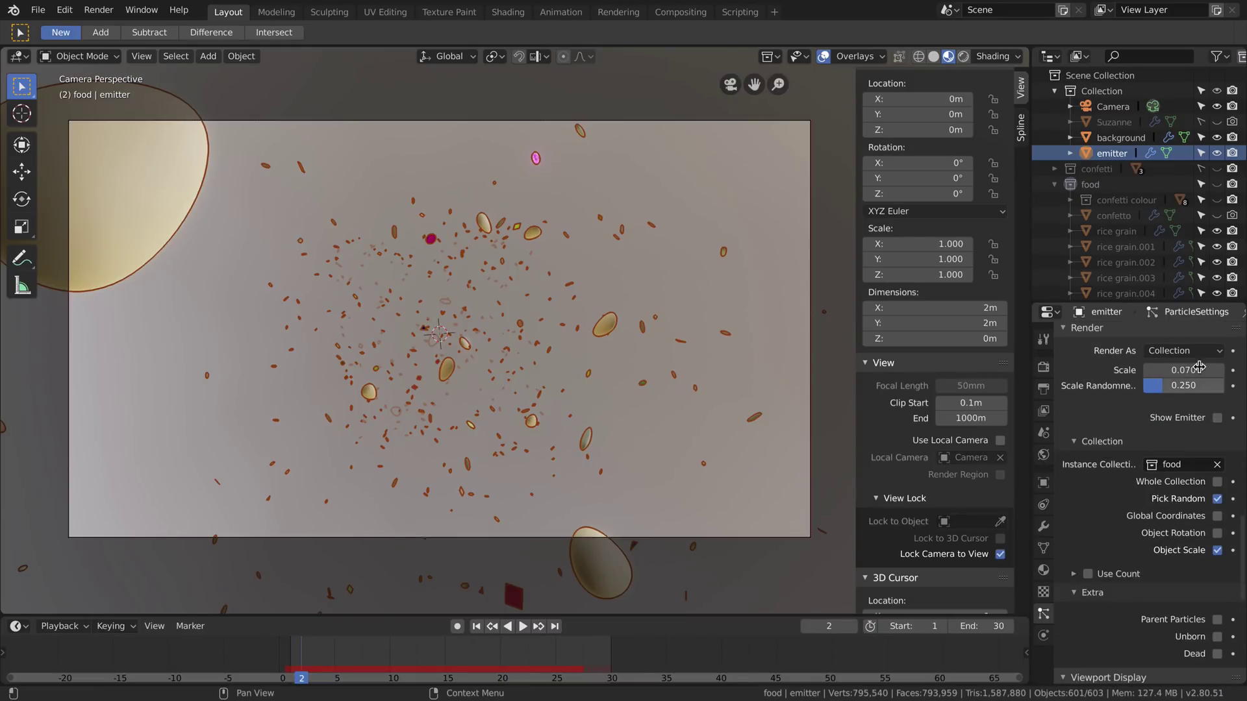
{"action": "left_click", "coordinate": [1219, 372]}
{"action": "left_click", "coordinate": [1220, 371]}
{"action": "left_click", "coordinate": [390, 576]}
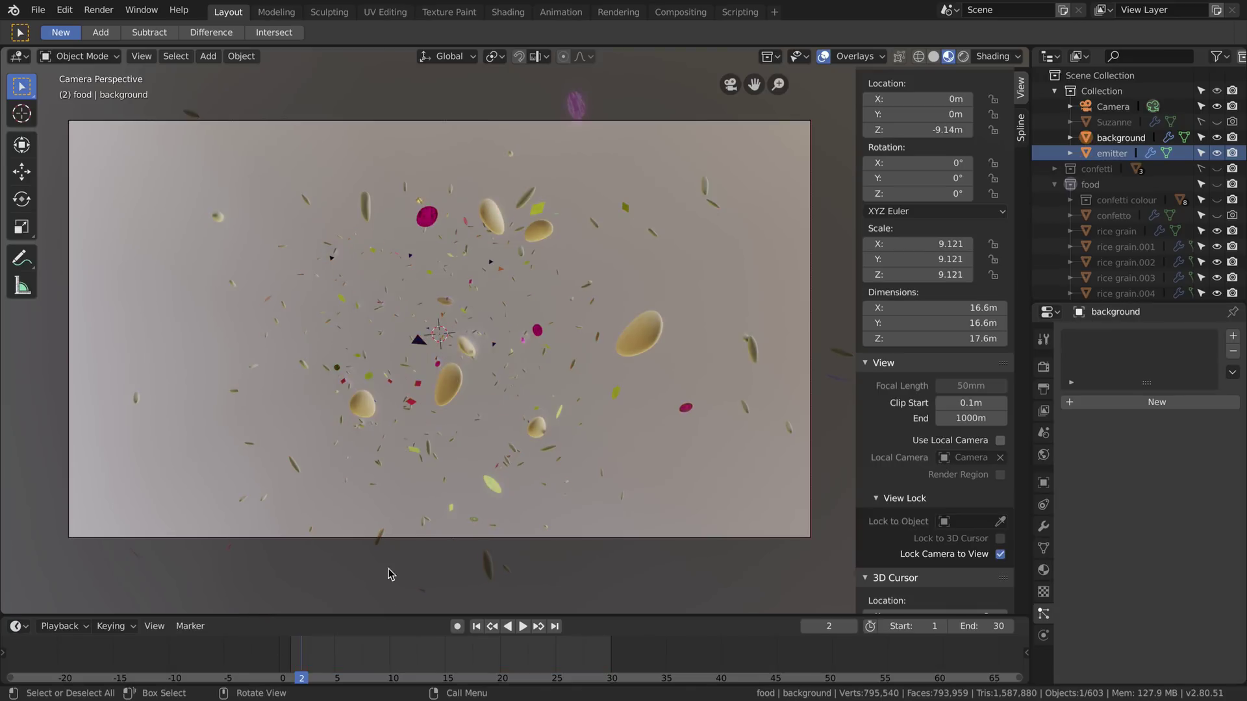
{"action": "left_click_drag", "start_coordinate": [285, 657], "coordinate": [379, 657]}
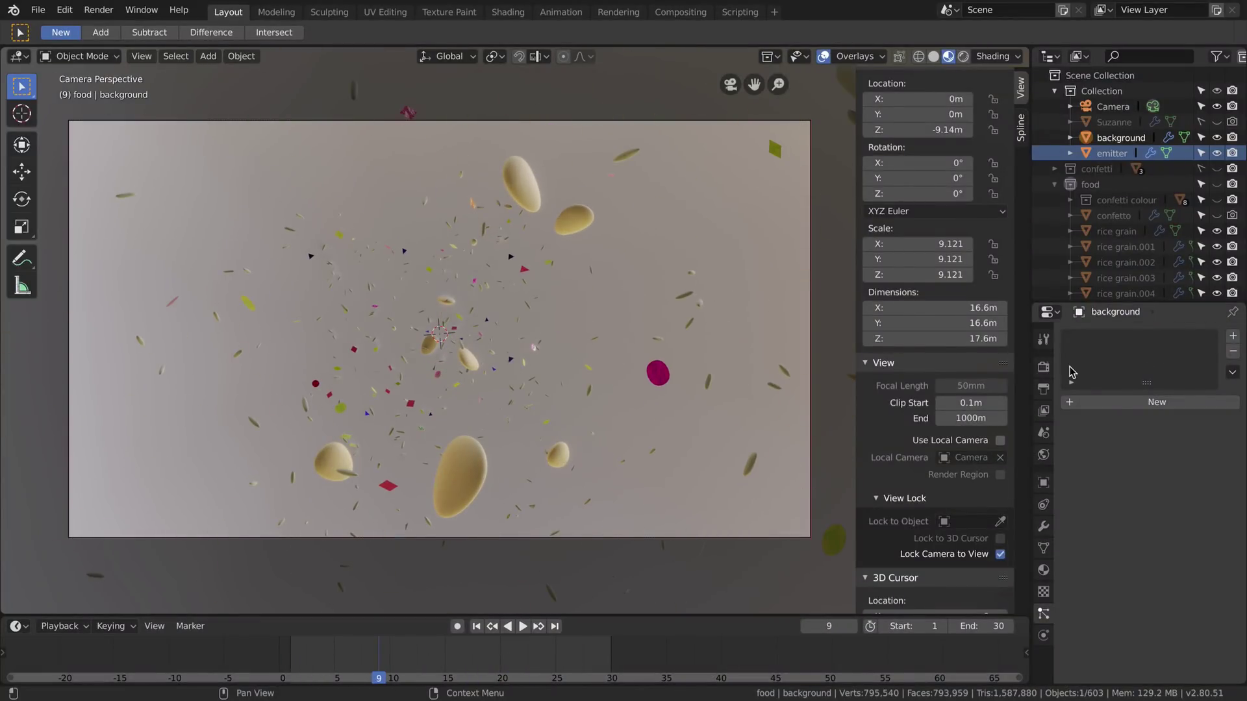
Step: Enable depth of field in the scene's render settings and scrub the animation to frame 25 to preview the blurred particles
{"action": "left_click", "coordinate": [1043, 366]}
{"action": "left_click", "coordinate": [1077, 594]}
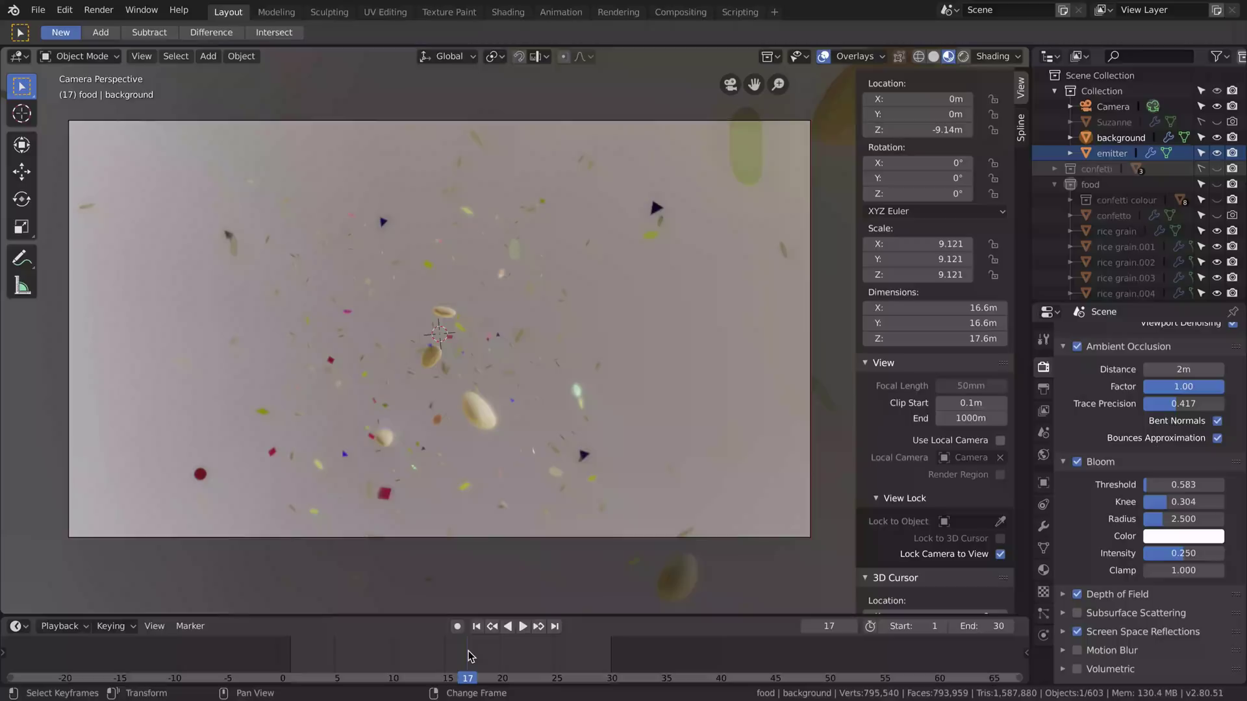
{"action": "right_click_drag", "start_coordinate": [471, 656], "coordinate": [351, 656]}
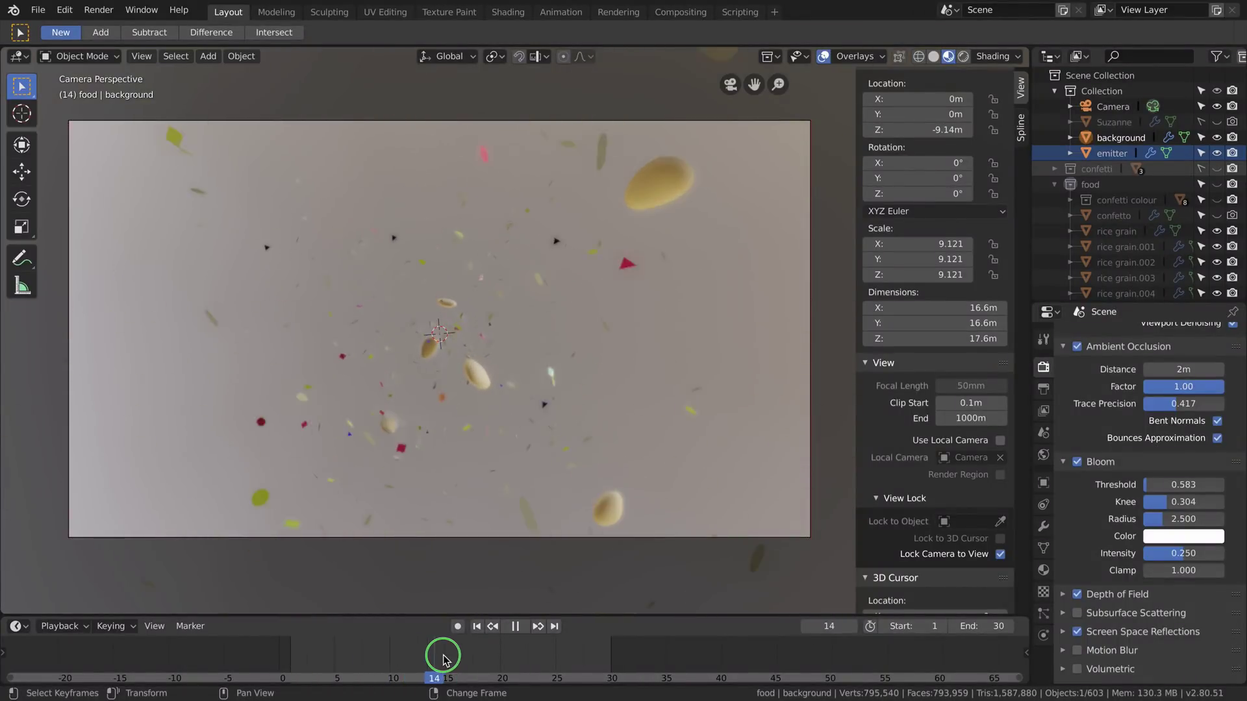
{"action": "left_click_drag", "start_coordinate": [444, 660], "coordinate": [523, 657]}
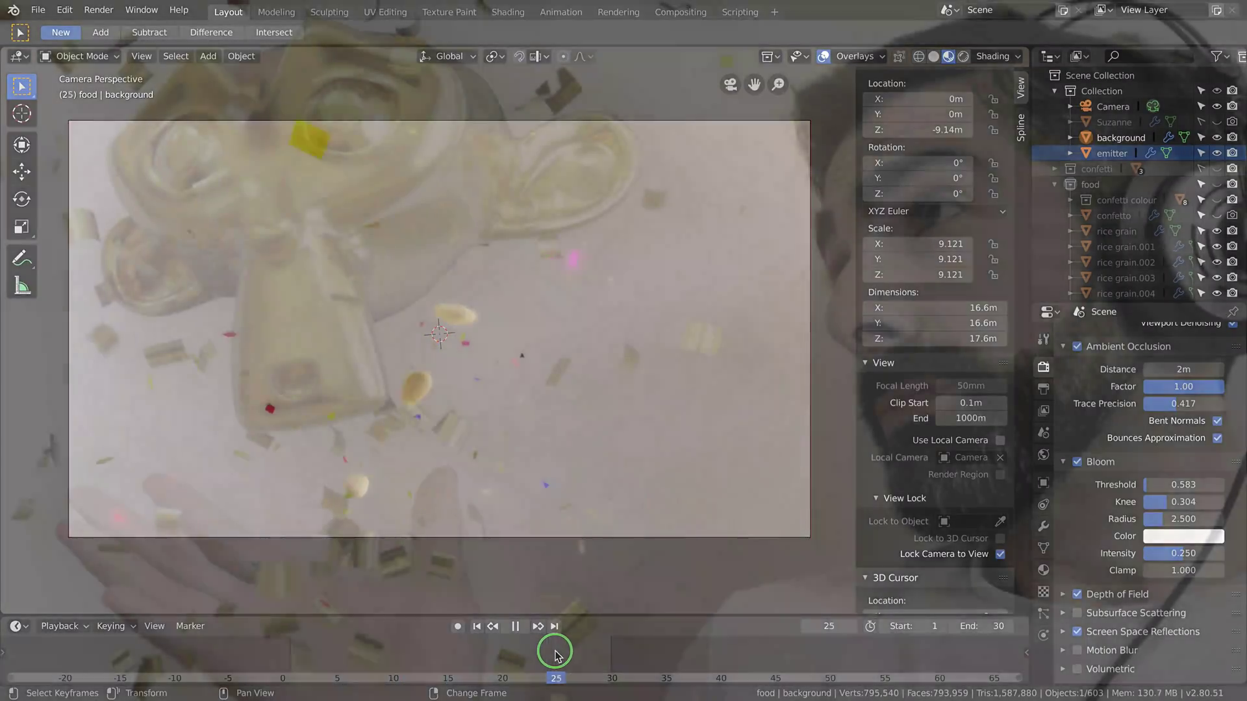